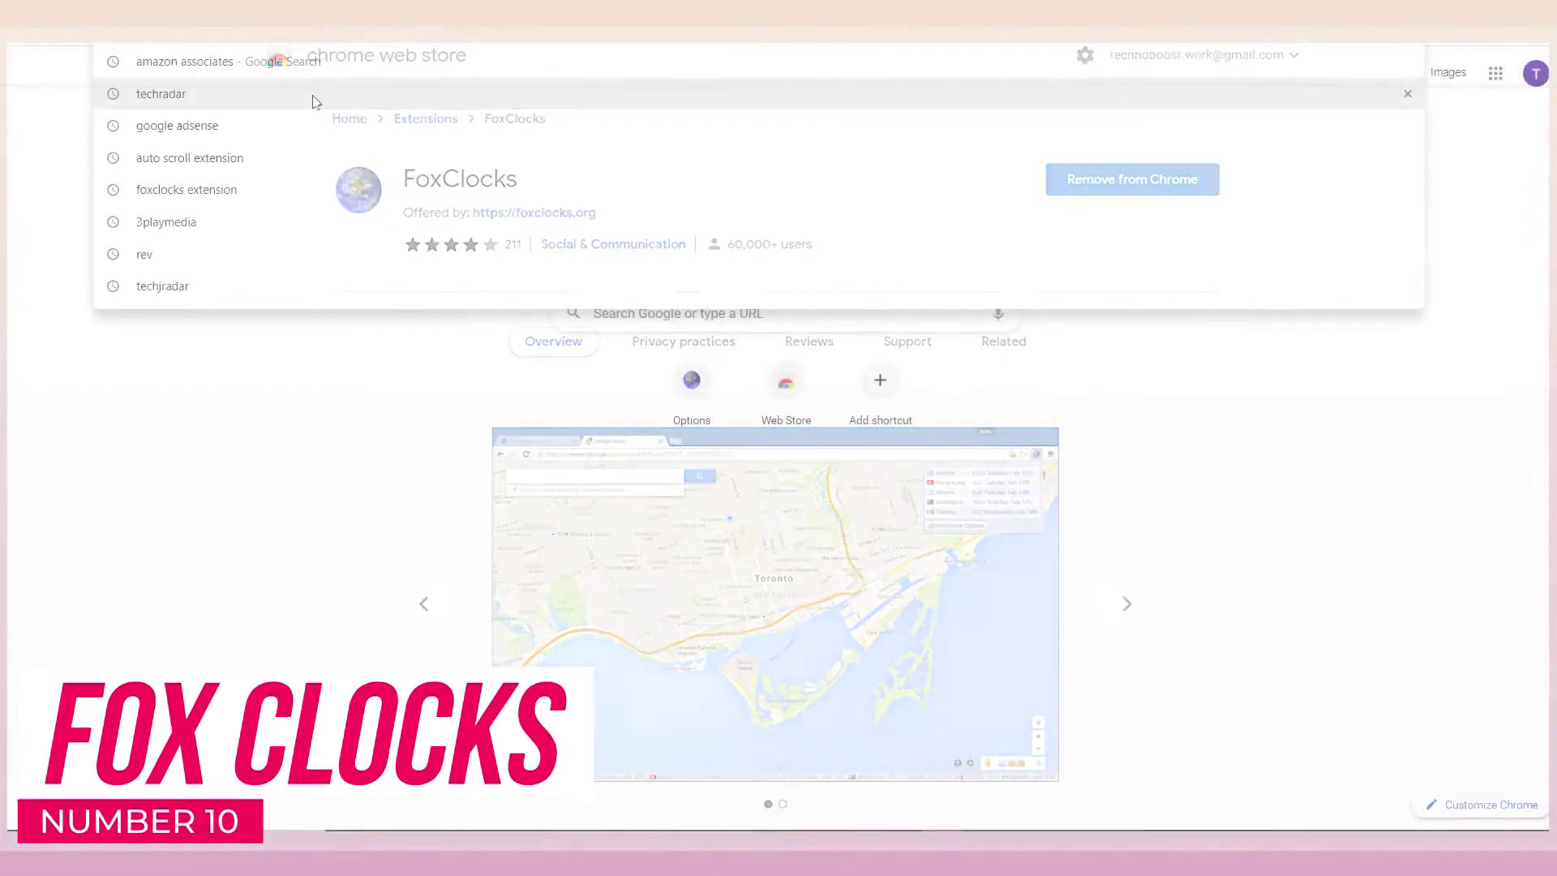
Open TechRadar from Google, then move the FoxClocks clock bar to the top and back to the bottom.
left_click(313, 101)
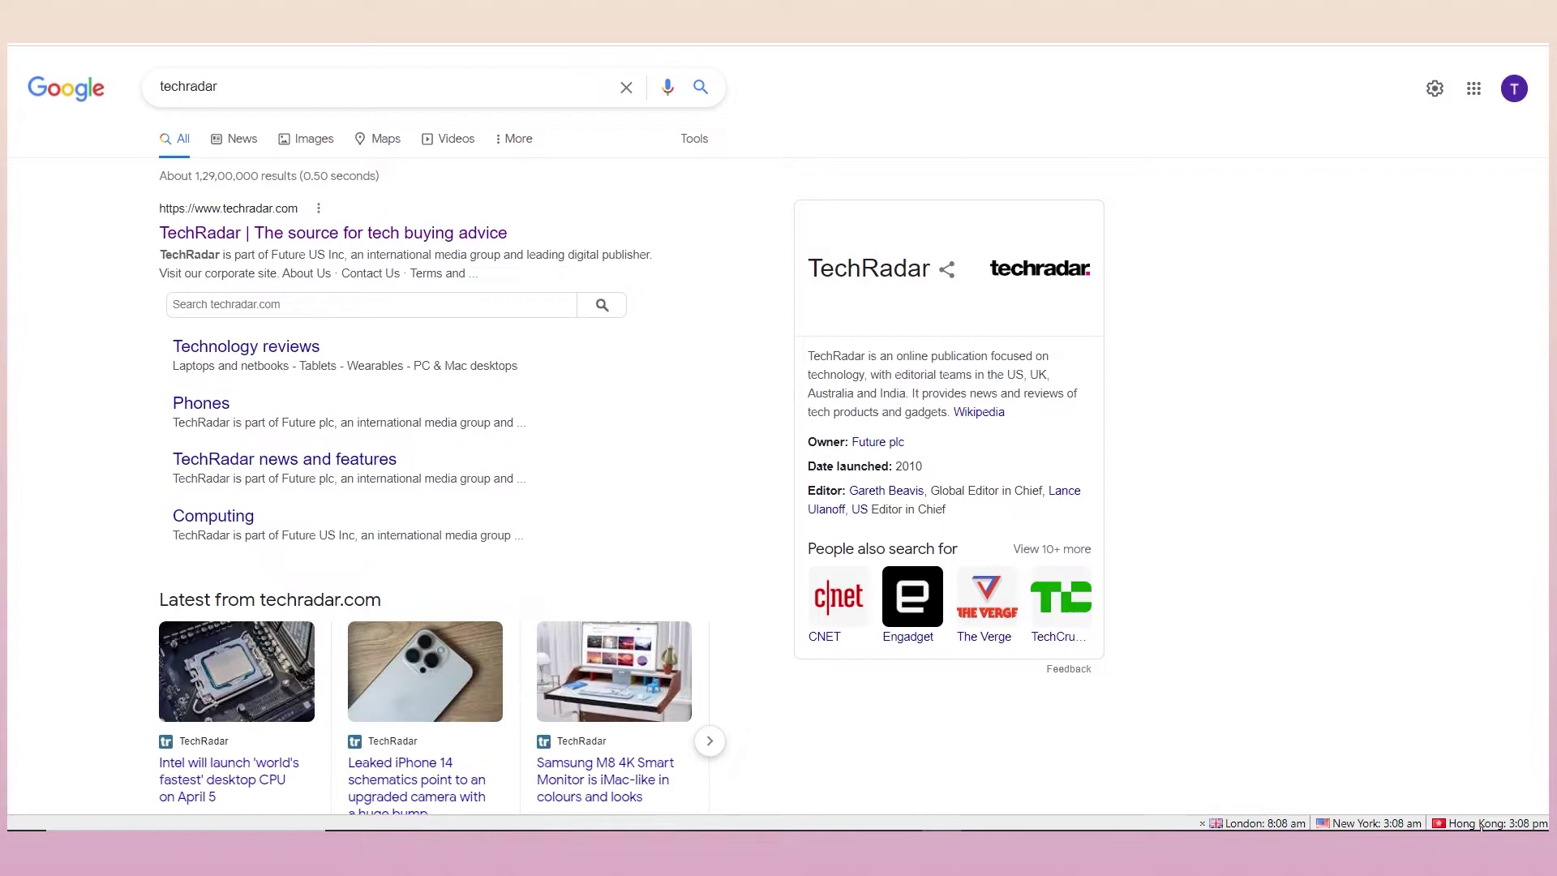
left_click(332, 235)
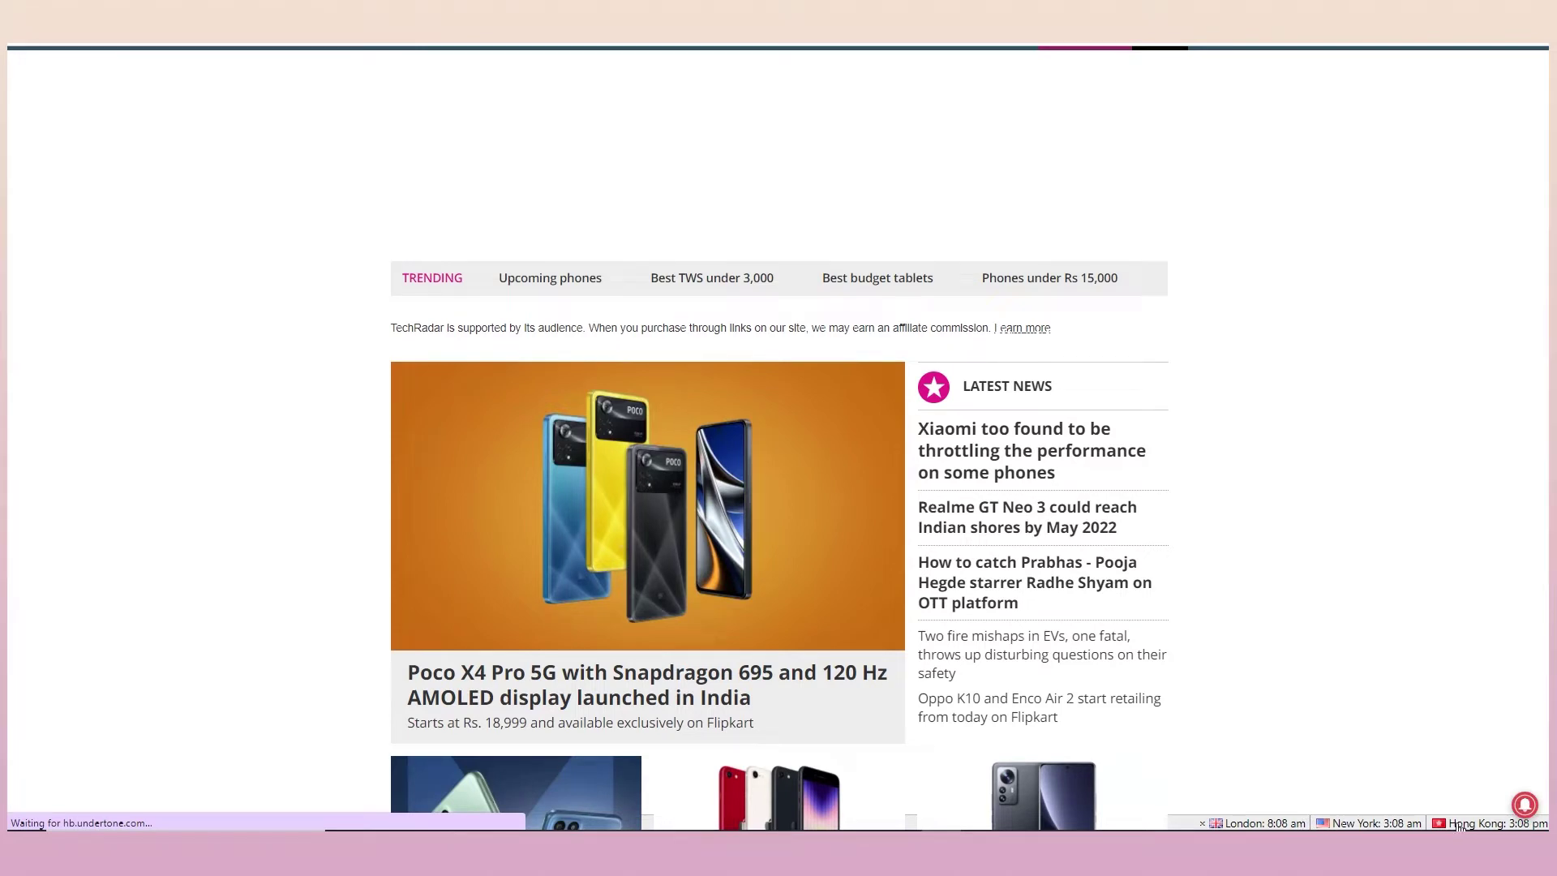
left_click(1378, 824)
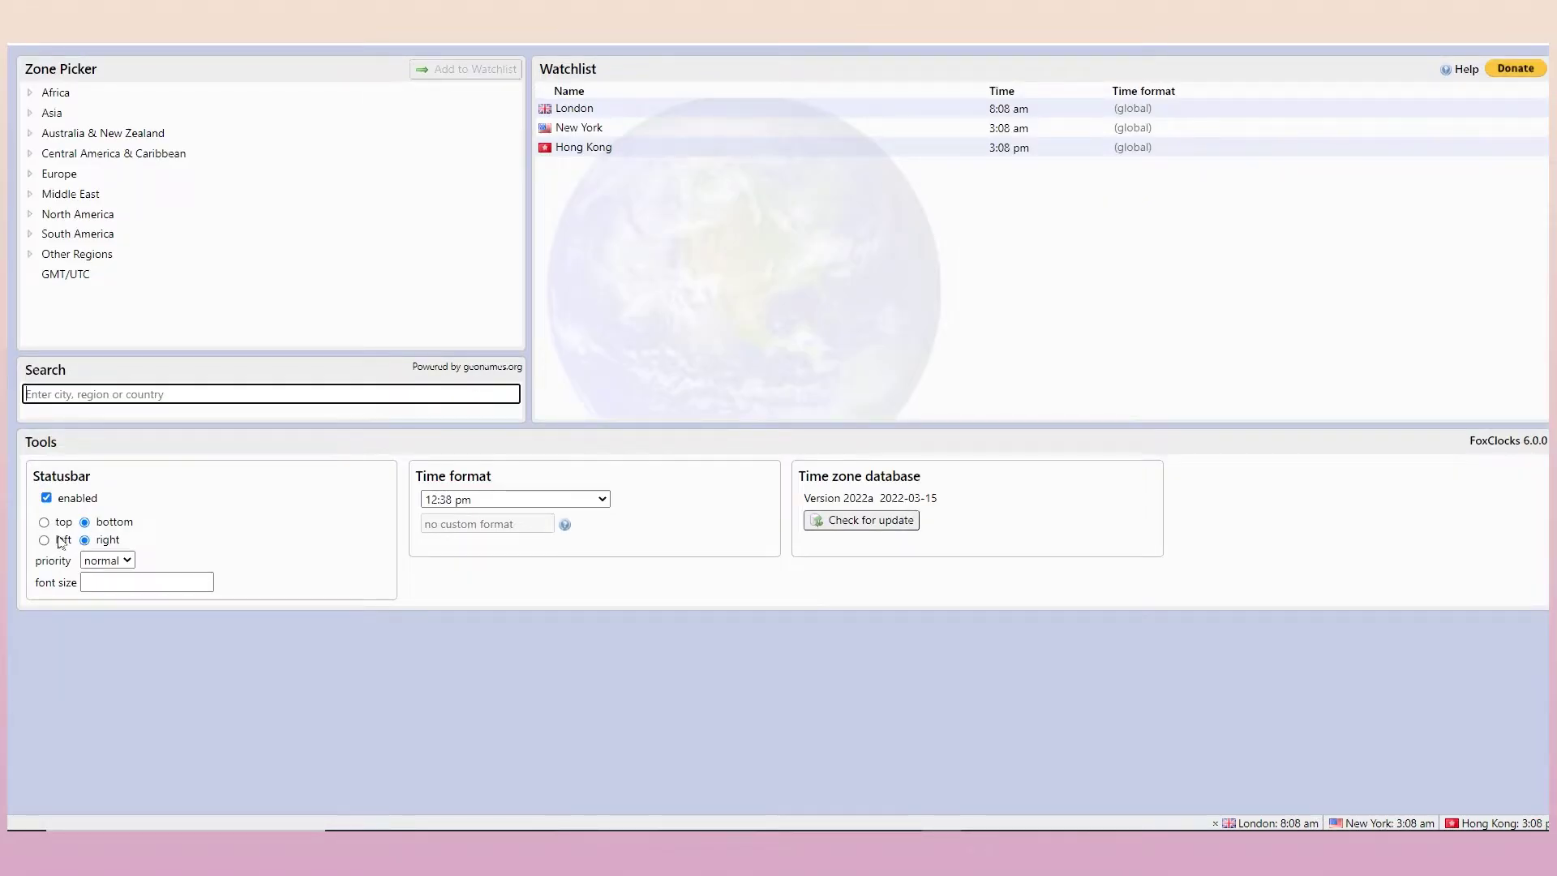
left_click(56, 527)
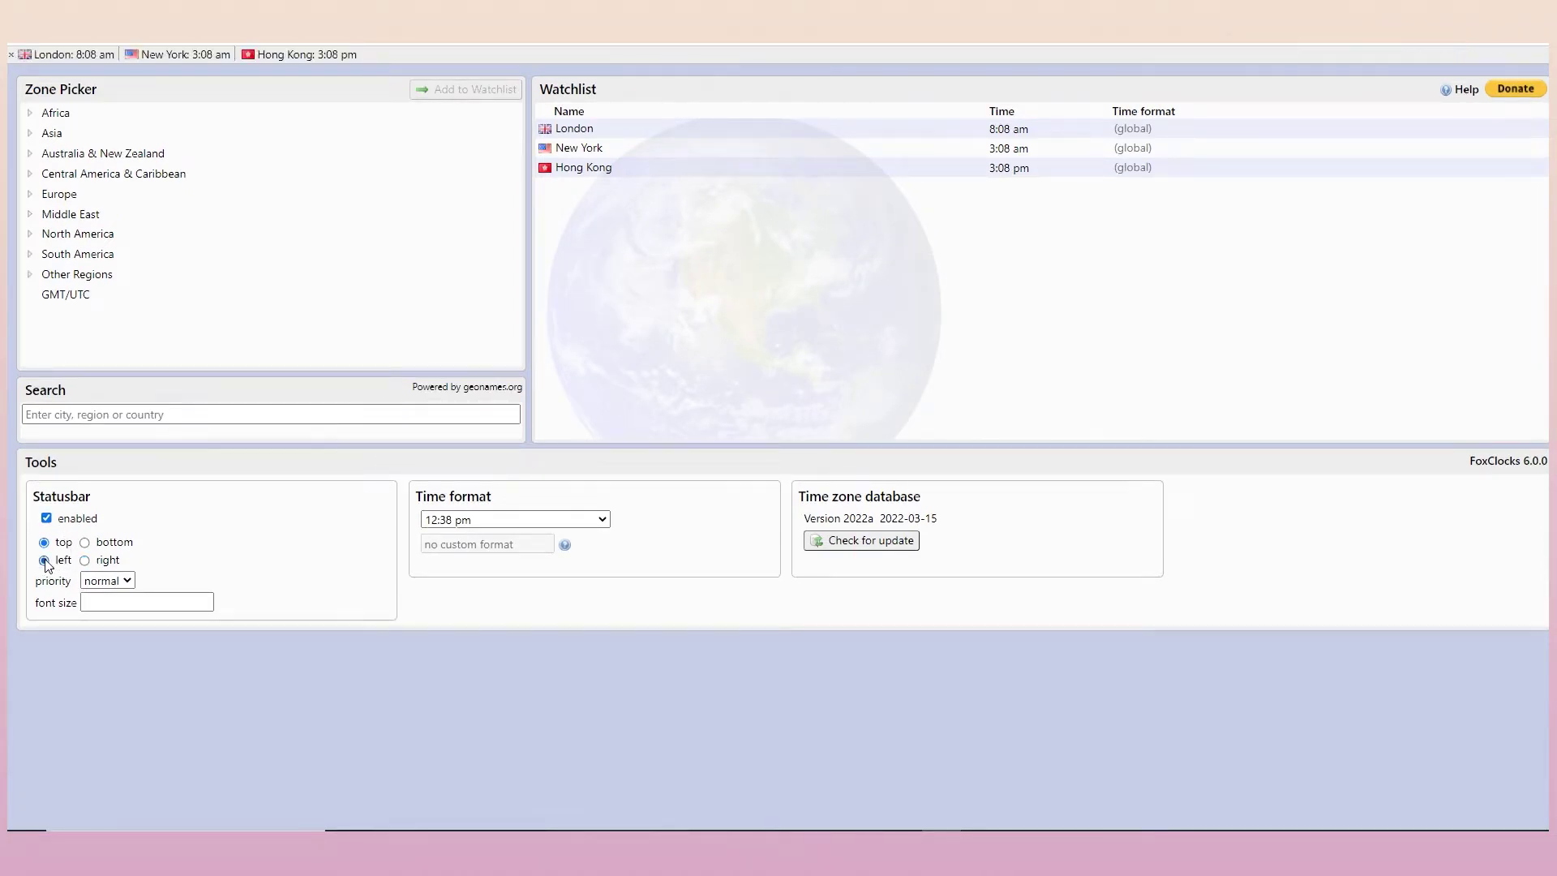
left_click(83, 542)
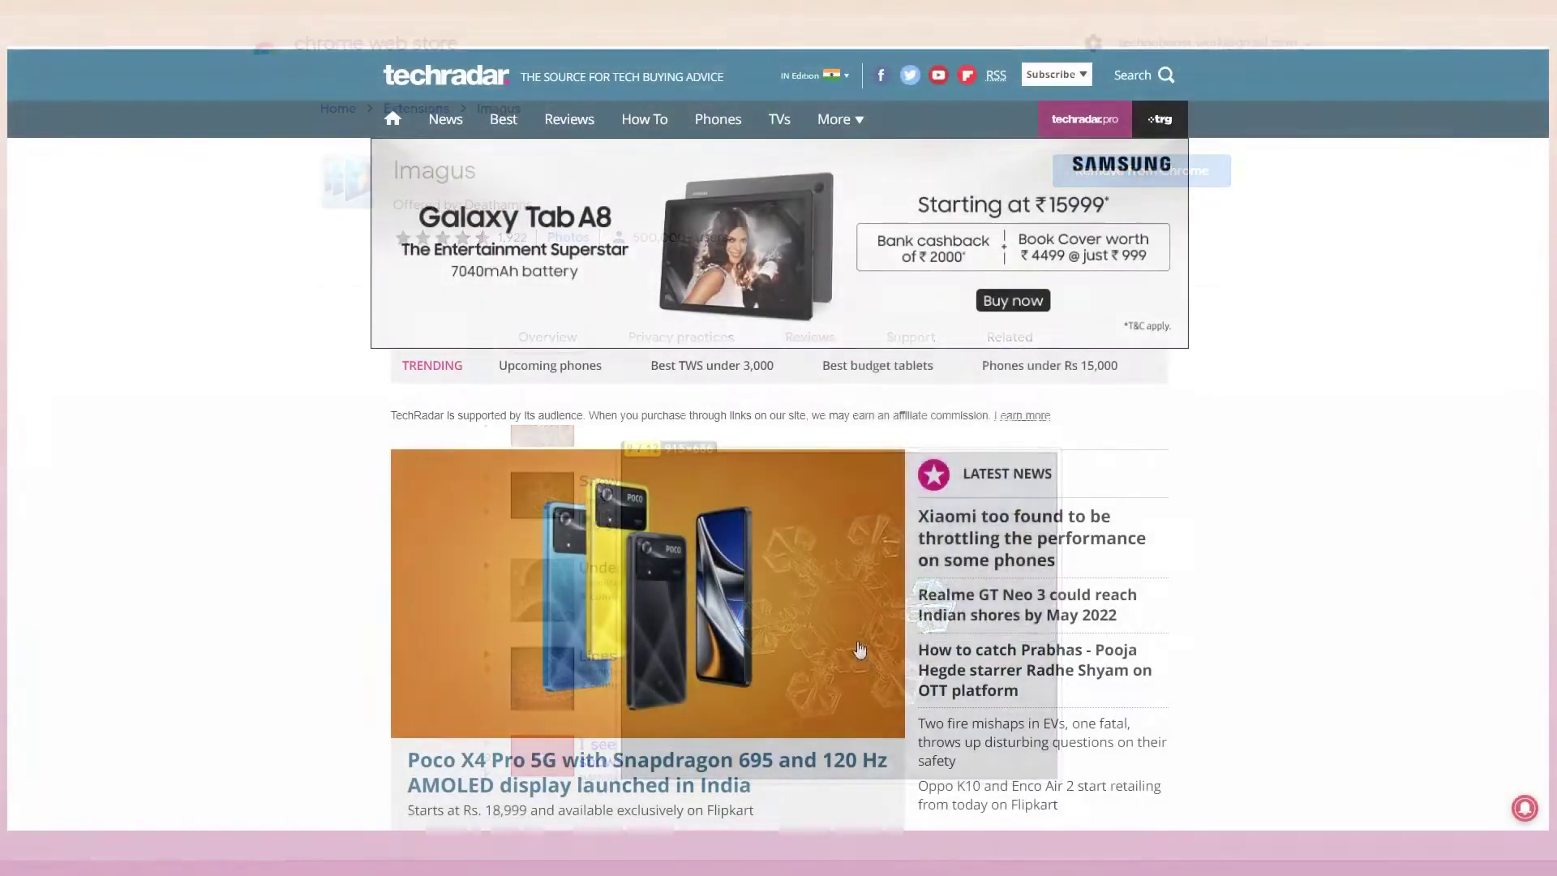
Bring up the options menu on the Poco X4 Pro article photo on TechRadar.
right_click(857, 640)
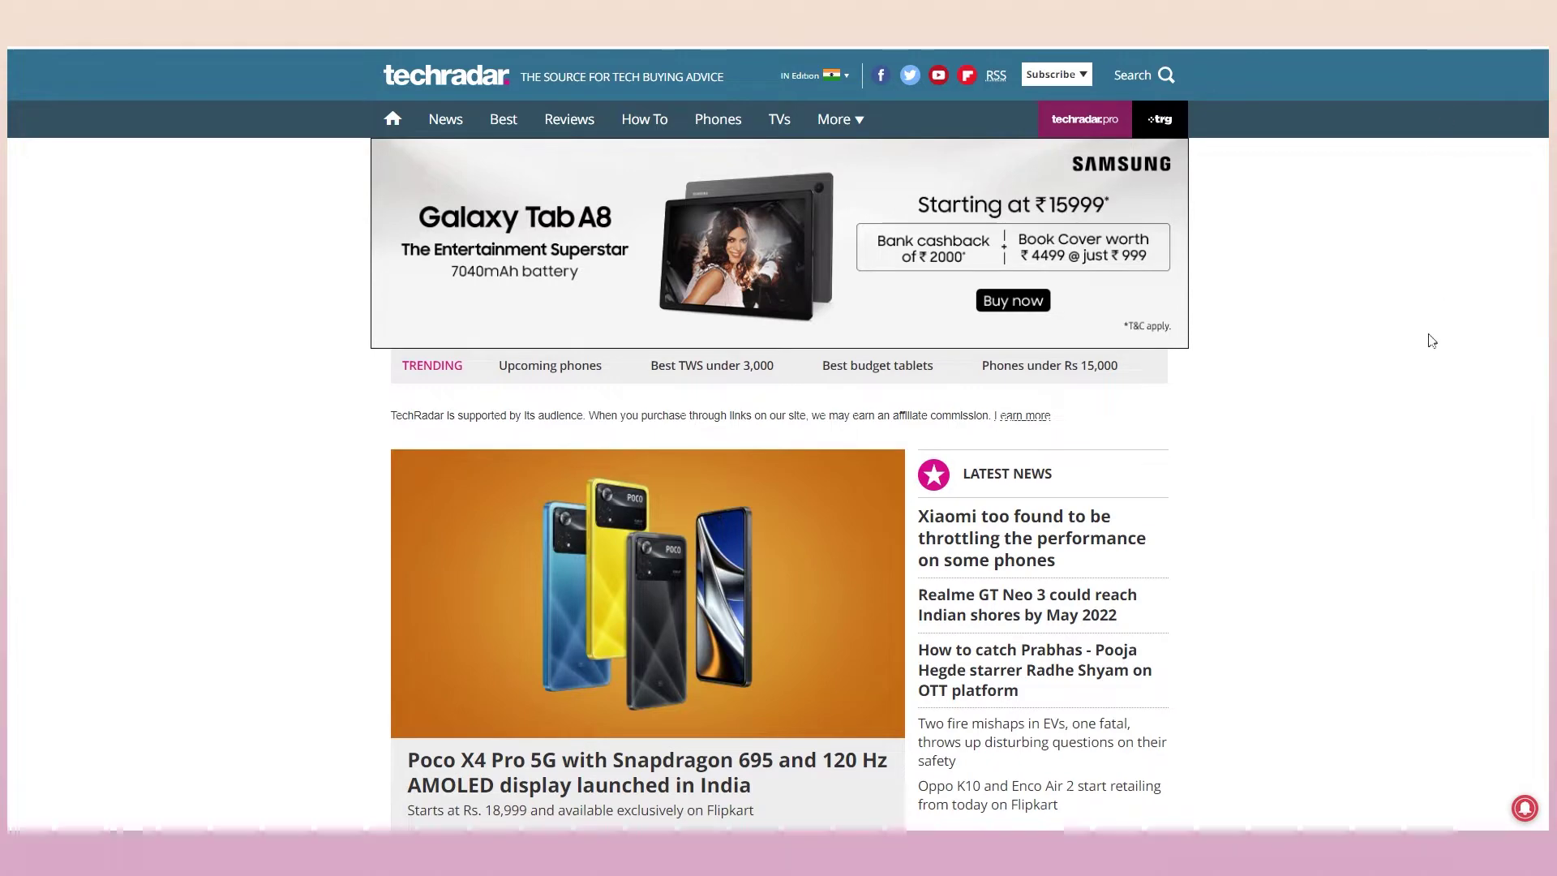
mouse_move(648, 593)
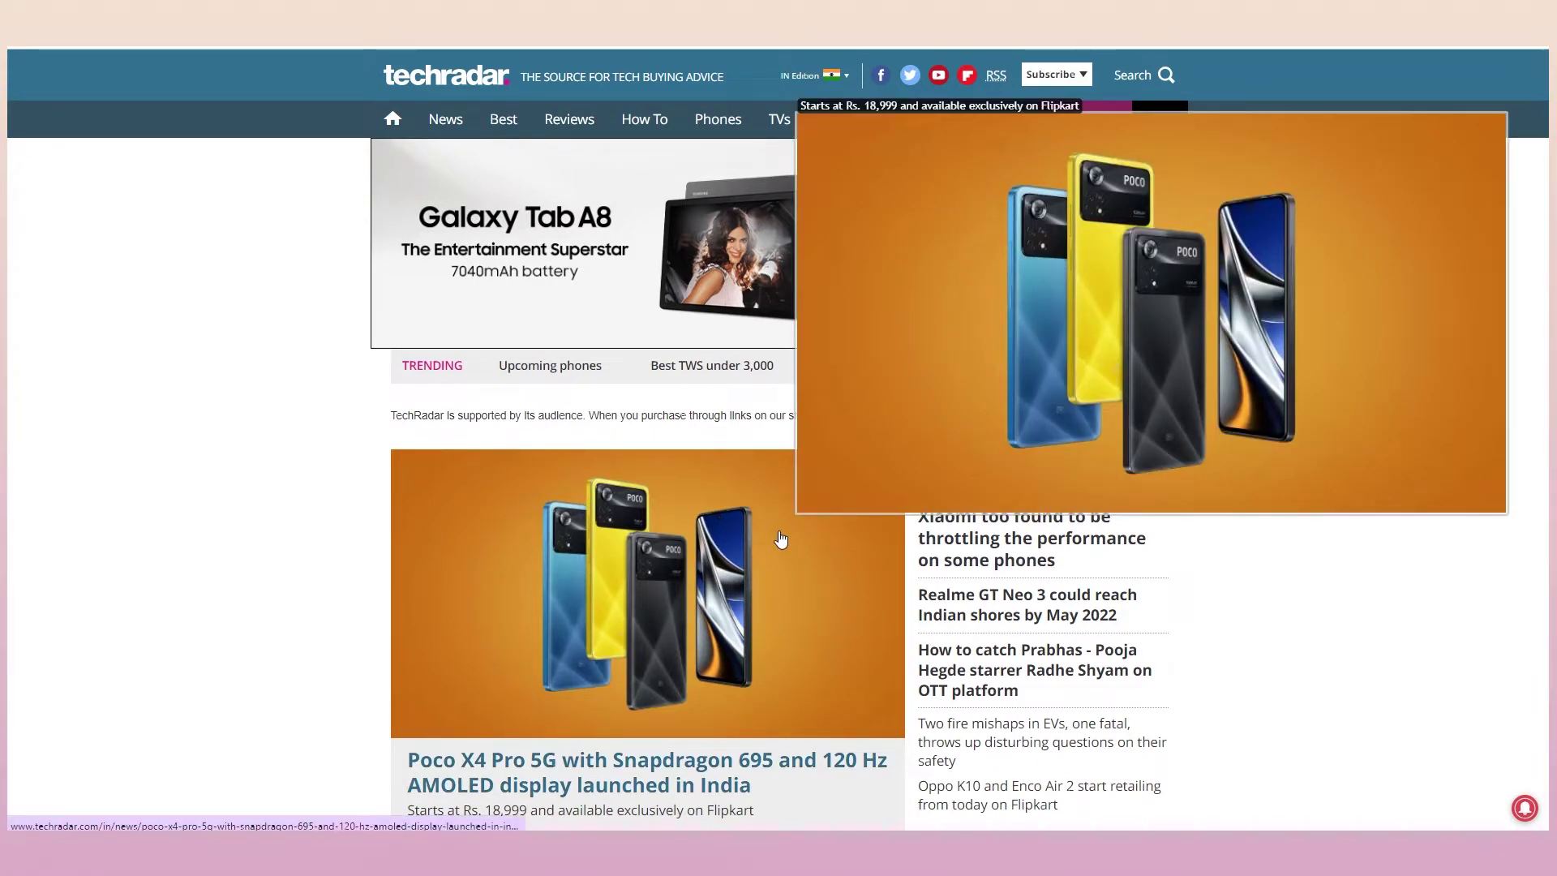
scroll(787, 579, "down", 2)
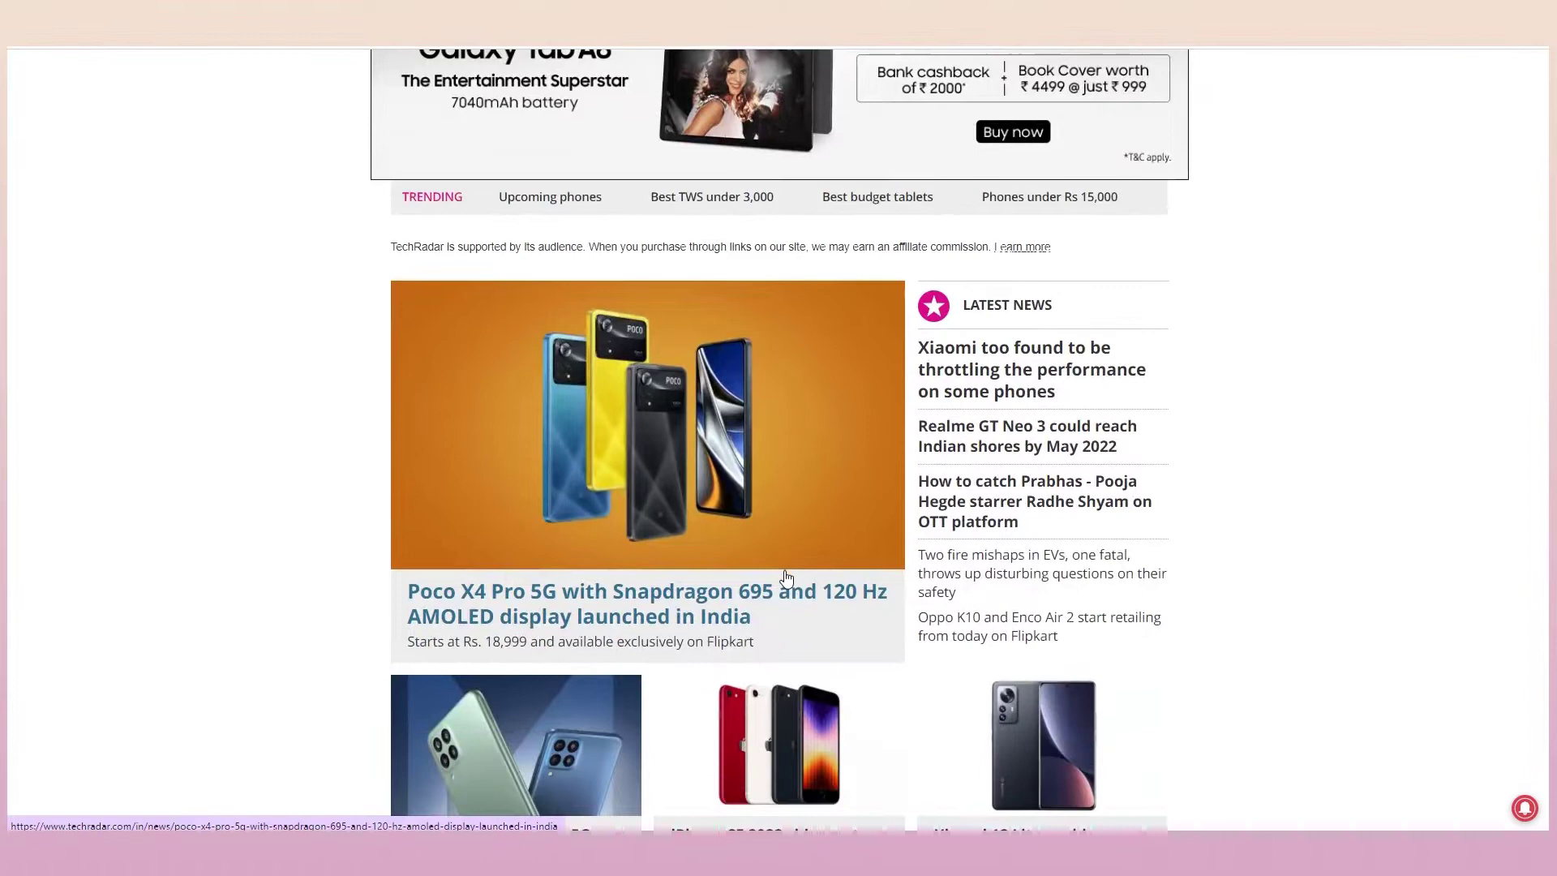
scroll(787, 579, "down", 1)
scroll(786, 579, "down", 1)
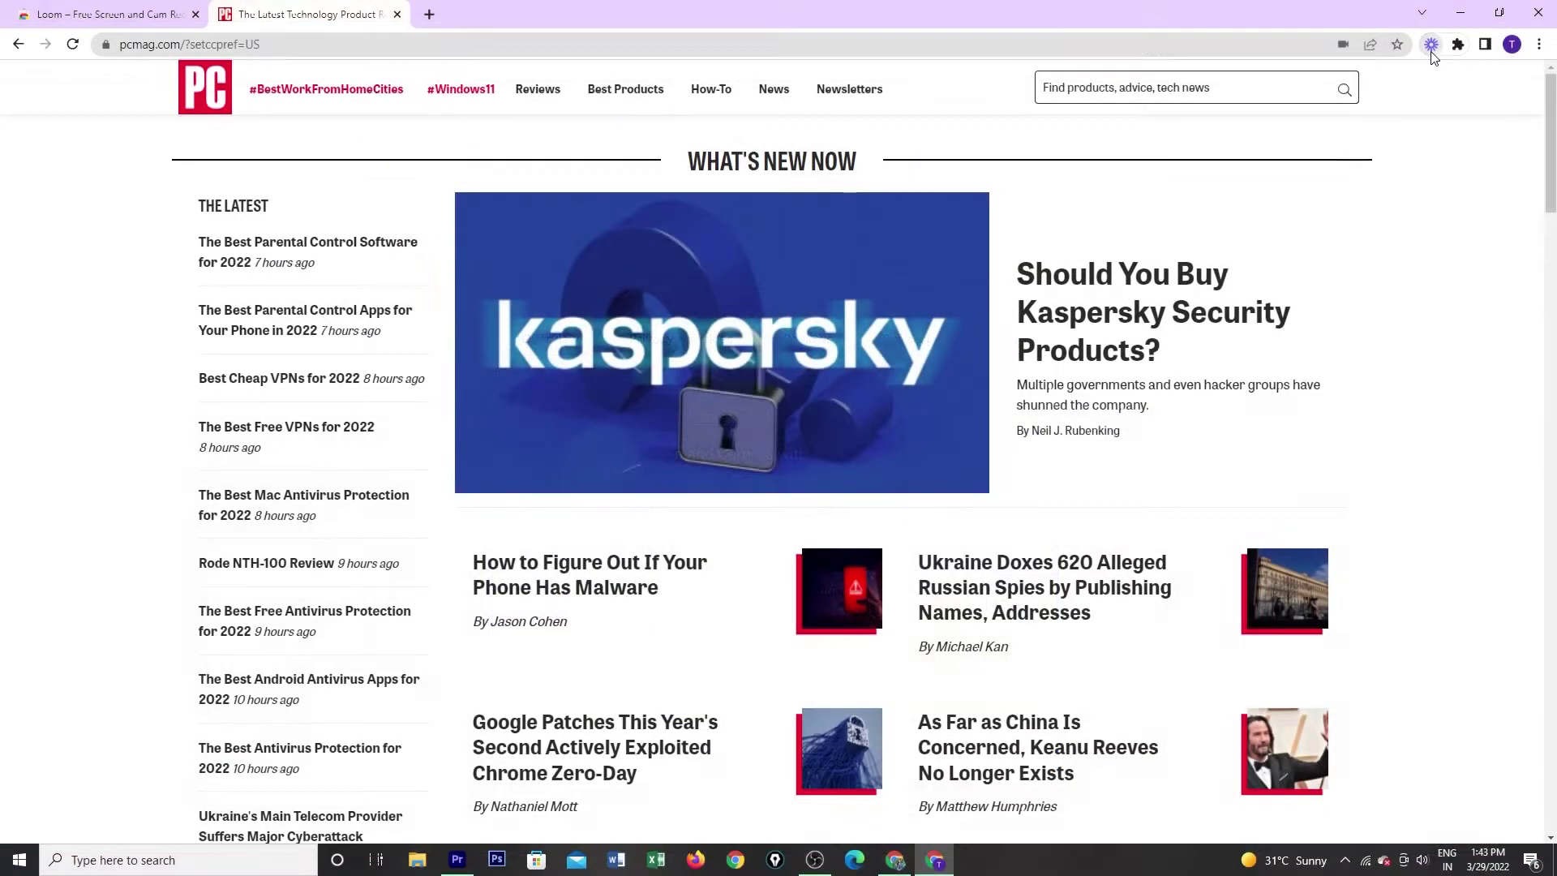
Set Loom to record screen and camera, and view its social and embed sharing options.
left_click(1430, 52)
left_click(1430, 156)
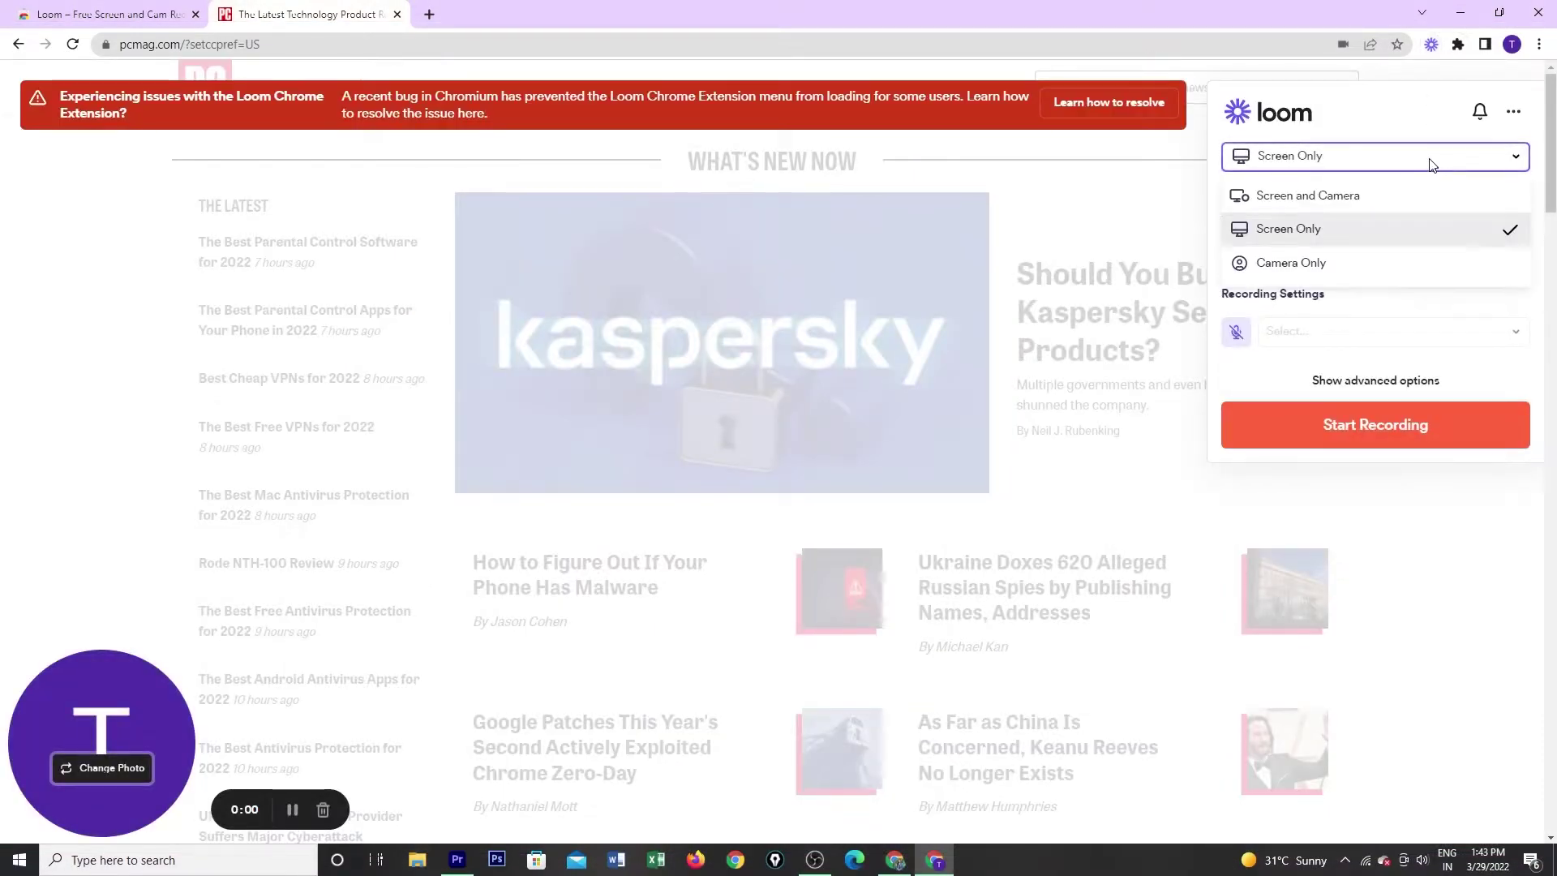
left_click(1386, 209)
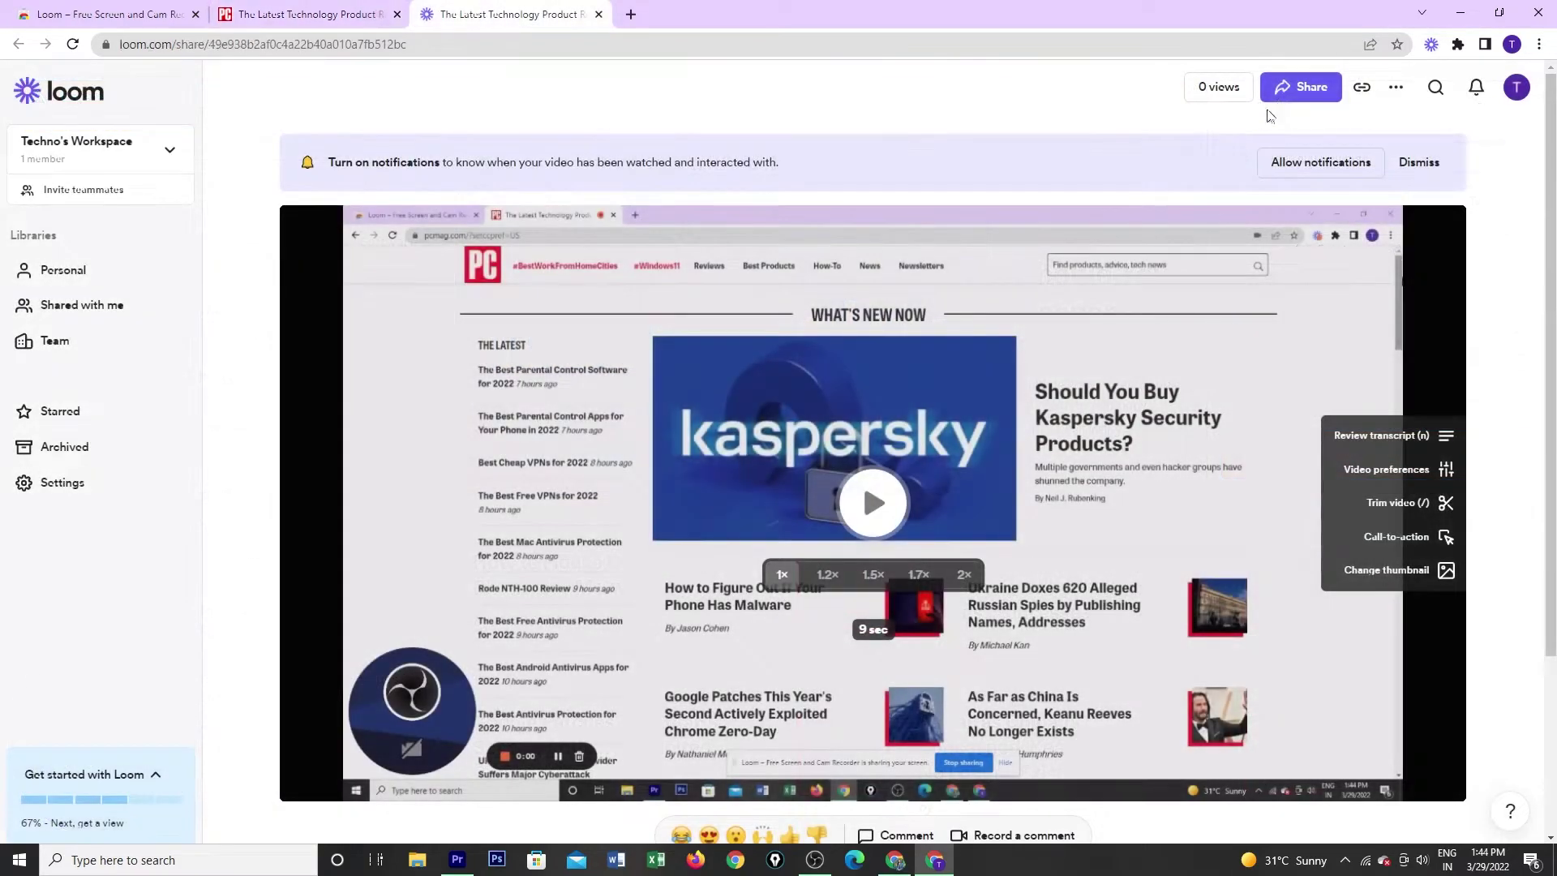
left_click(1300, 87)
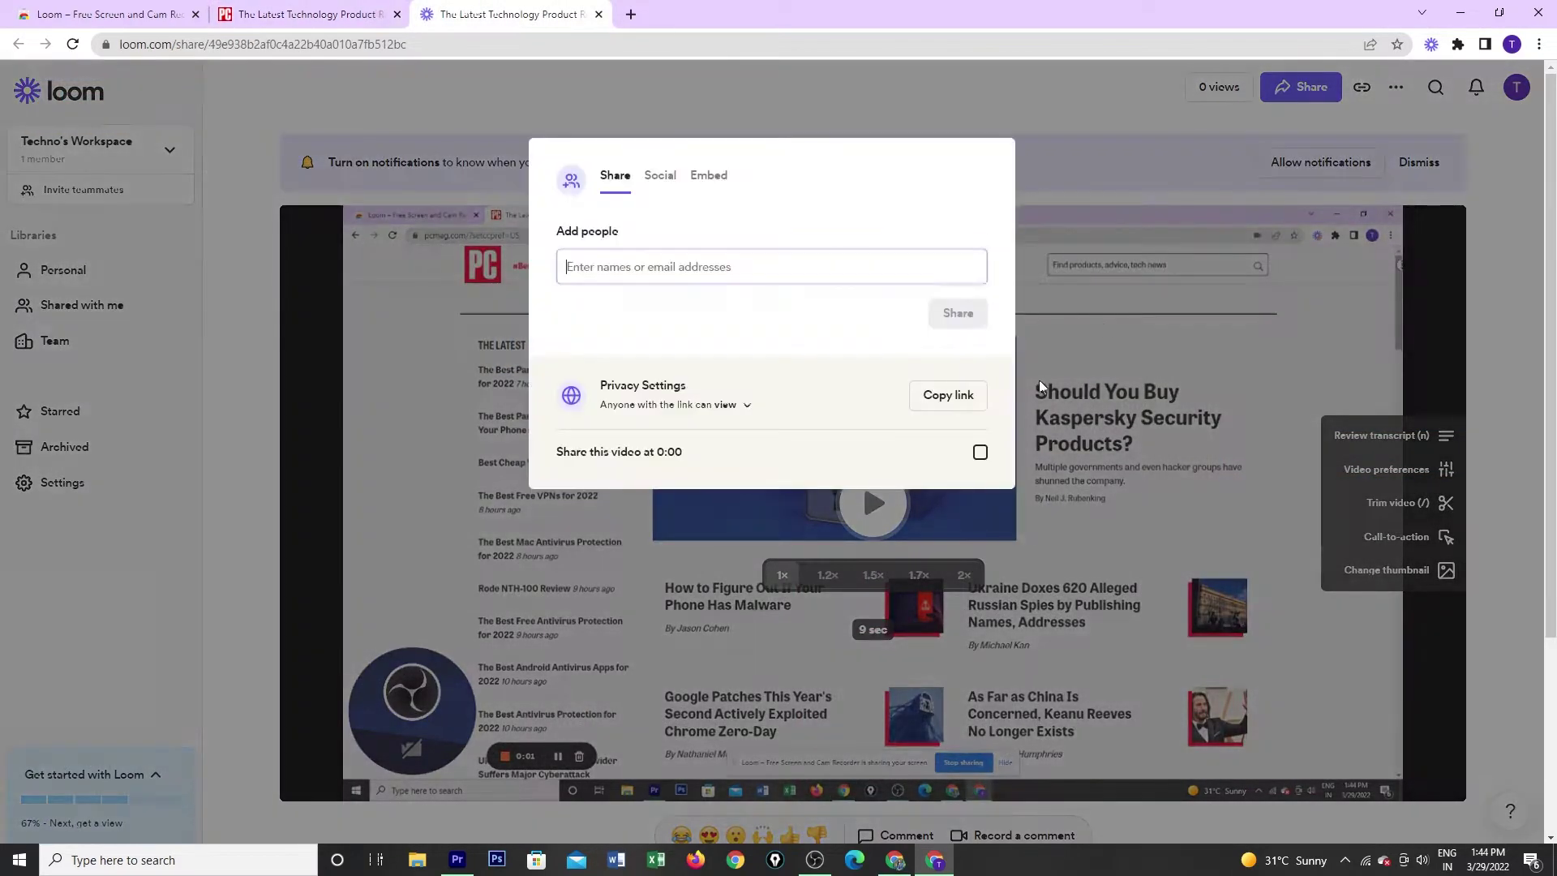
left_click(659, 178)
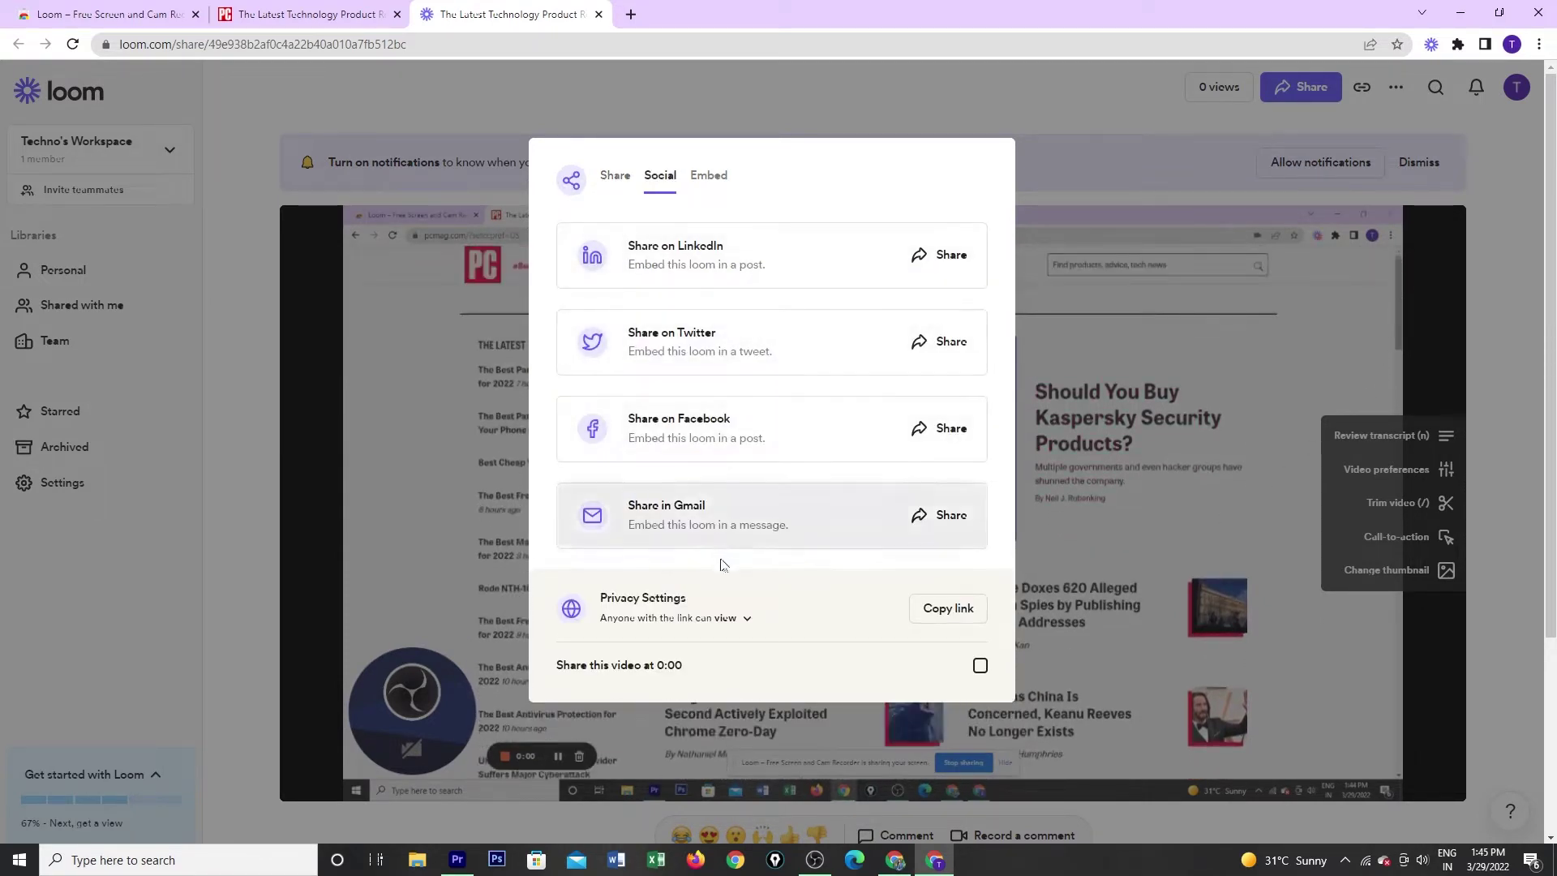
left_click(710, 178)
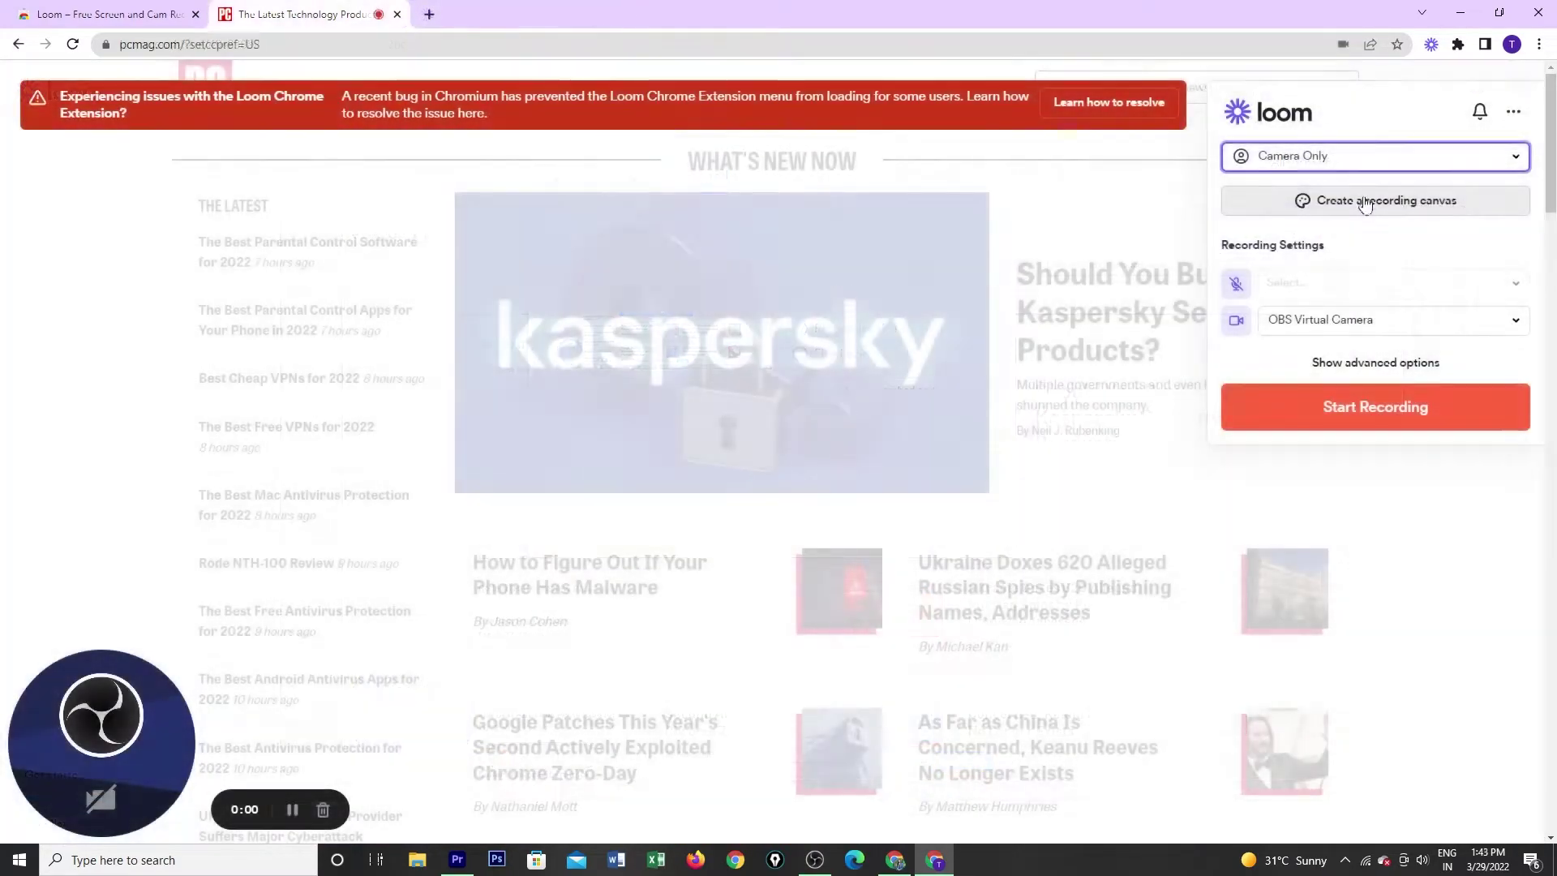
Create a Loom canvas with a coral background and the title-and-text layout.
left_click(1364, 201)
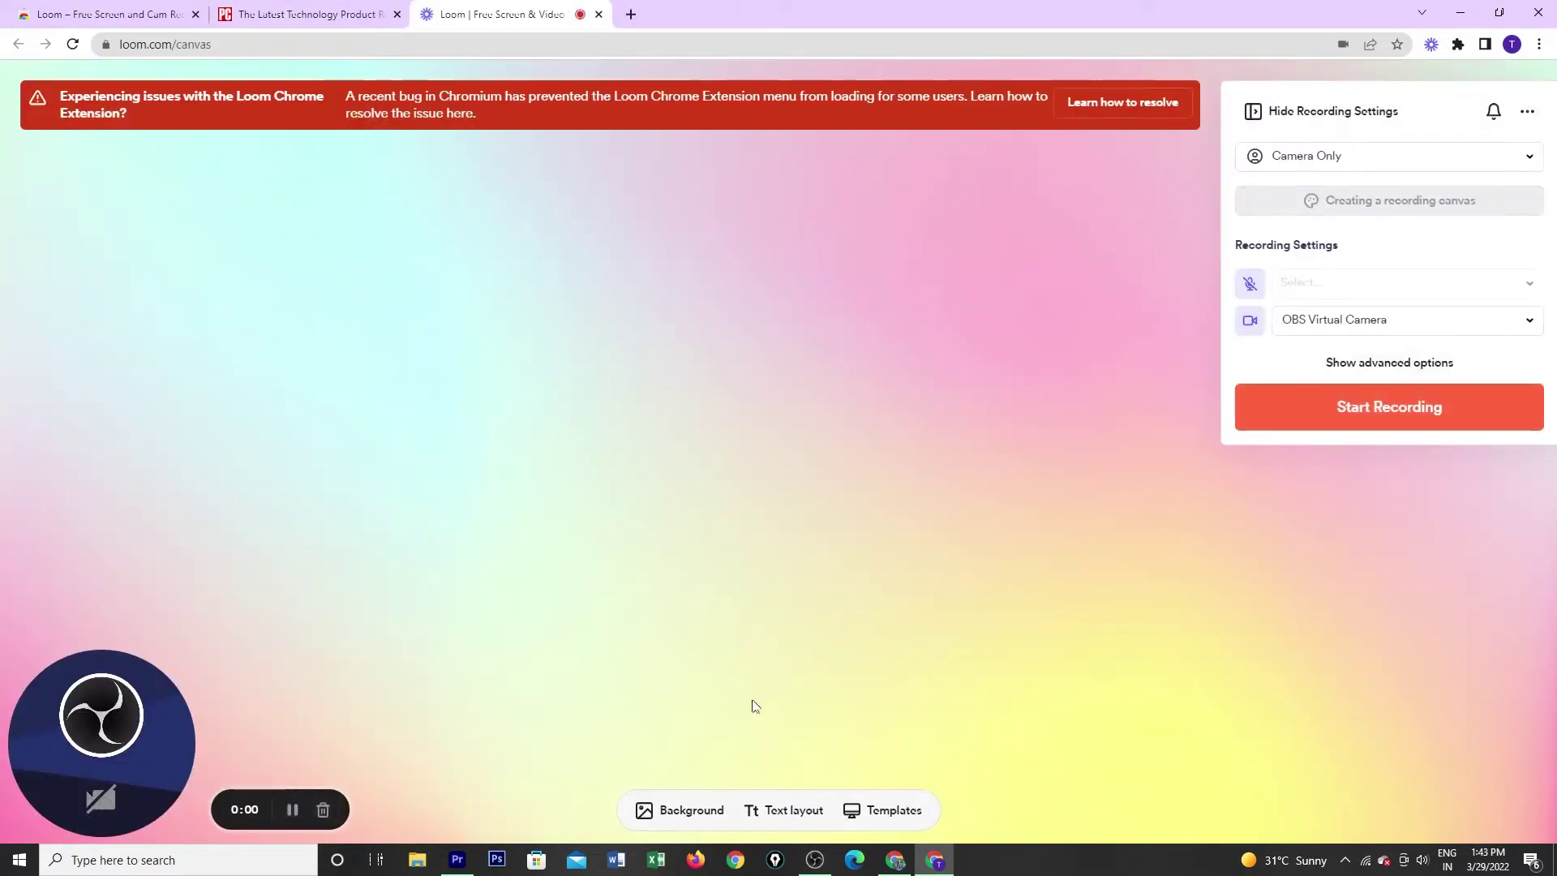
left_click(691, 812)
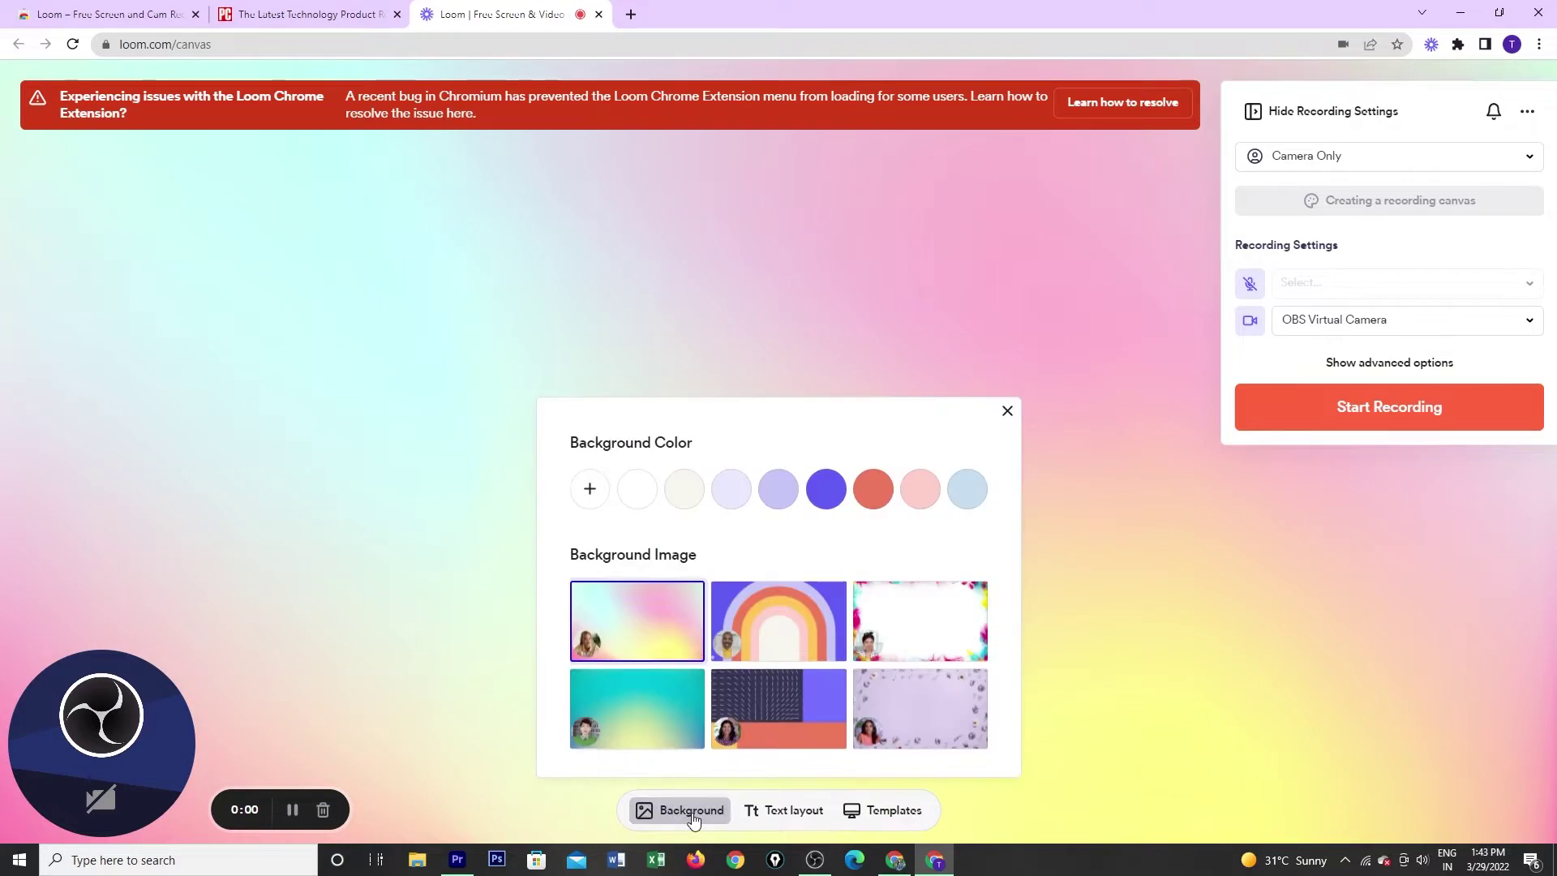
left_click(753, 646)
left_click(731, 486)
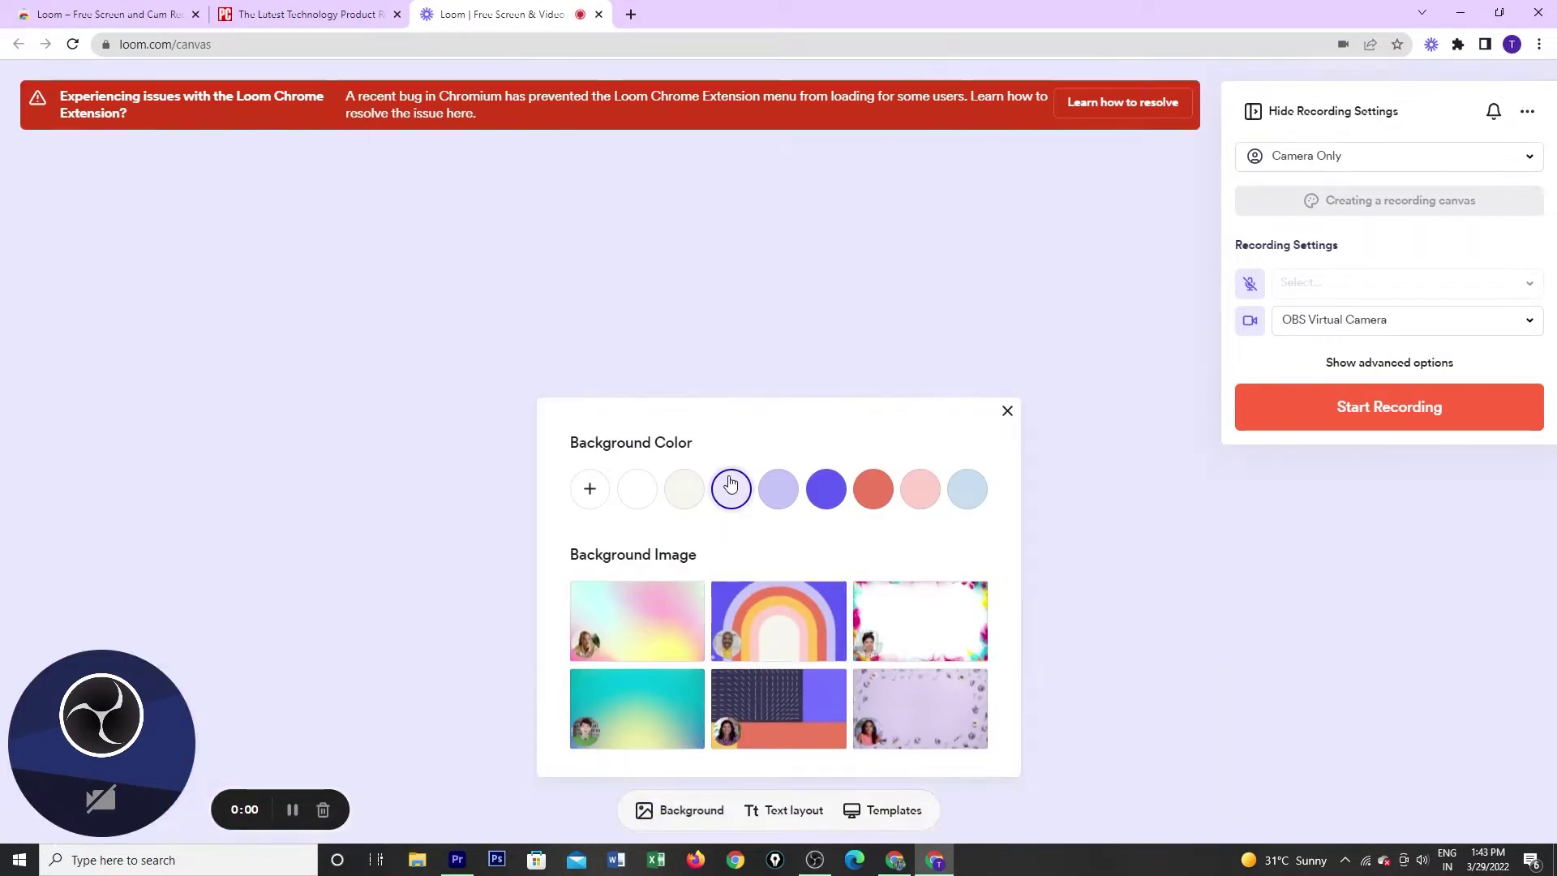
left_click(885, 491)
left_click(791, 811)
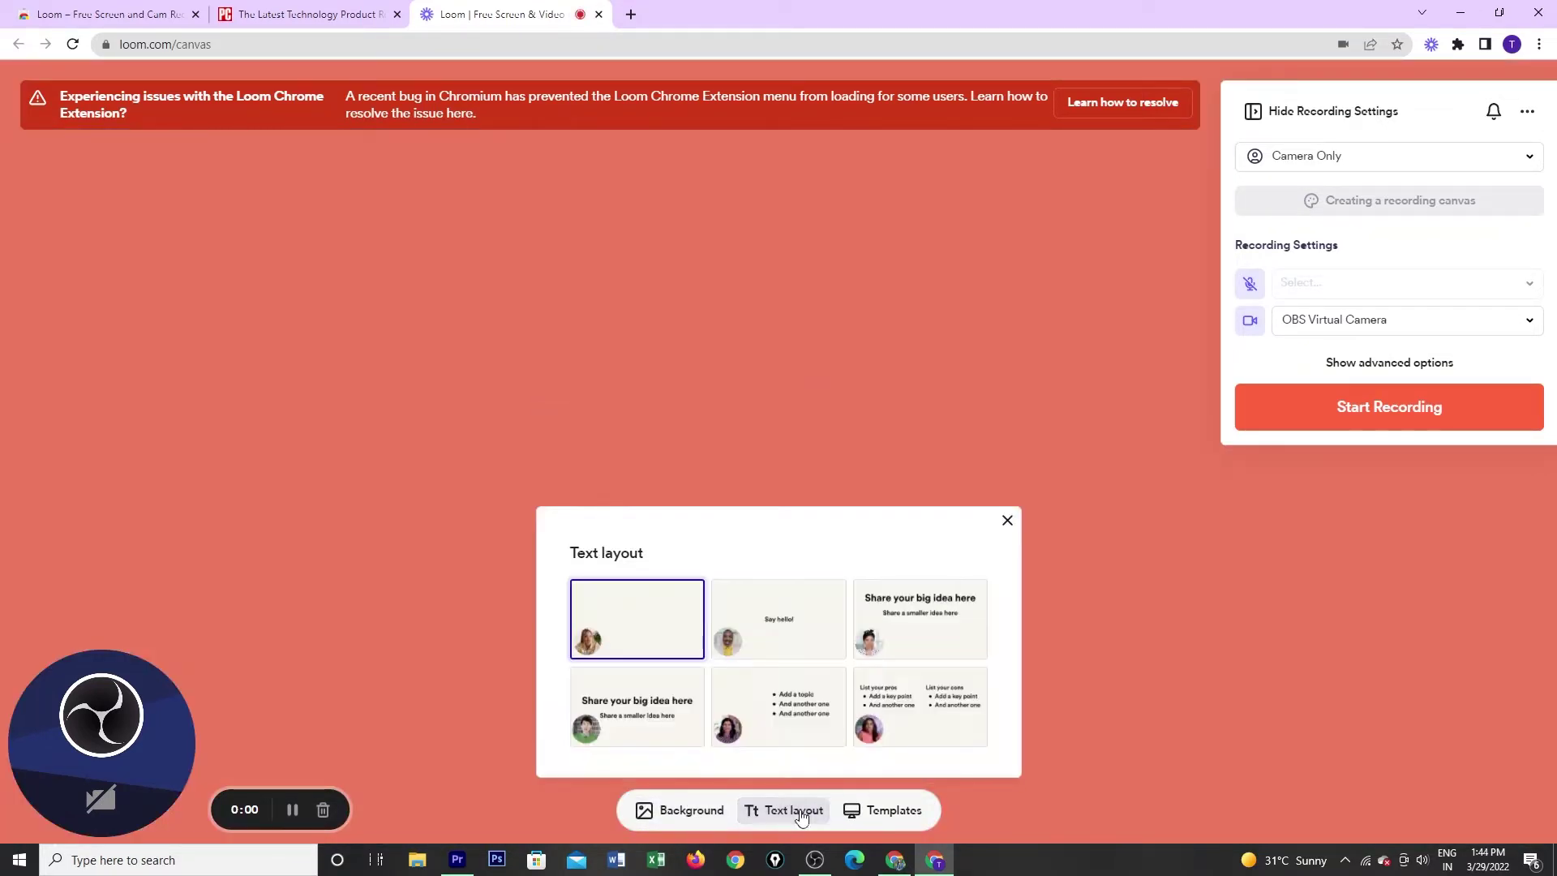
left_click(960, 618)
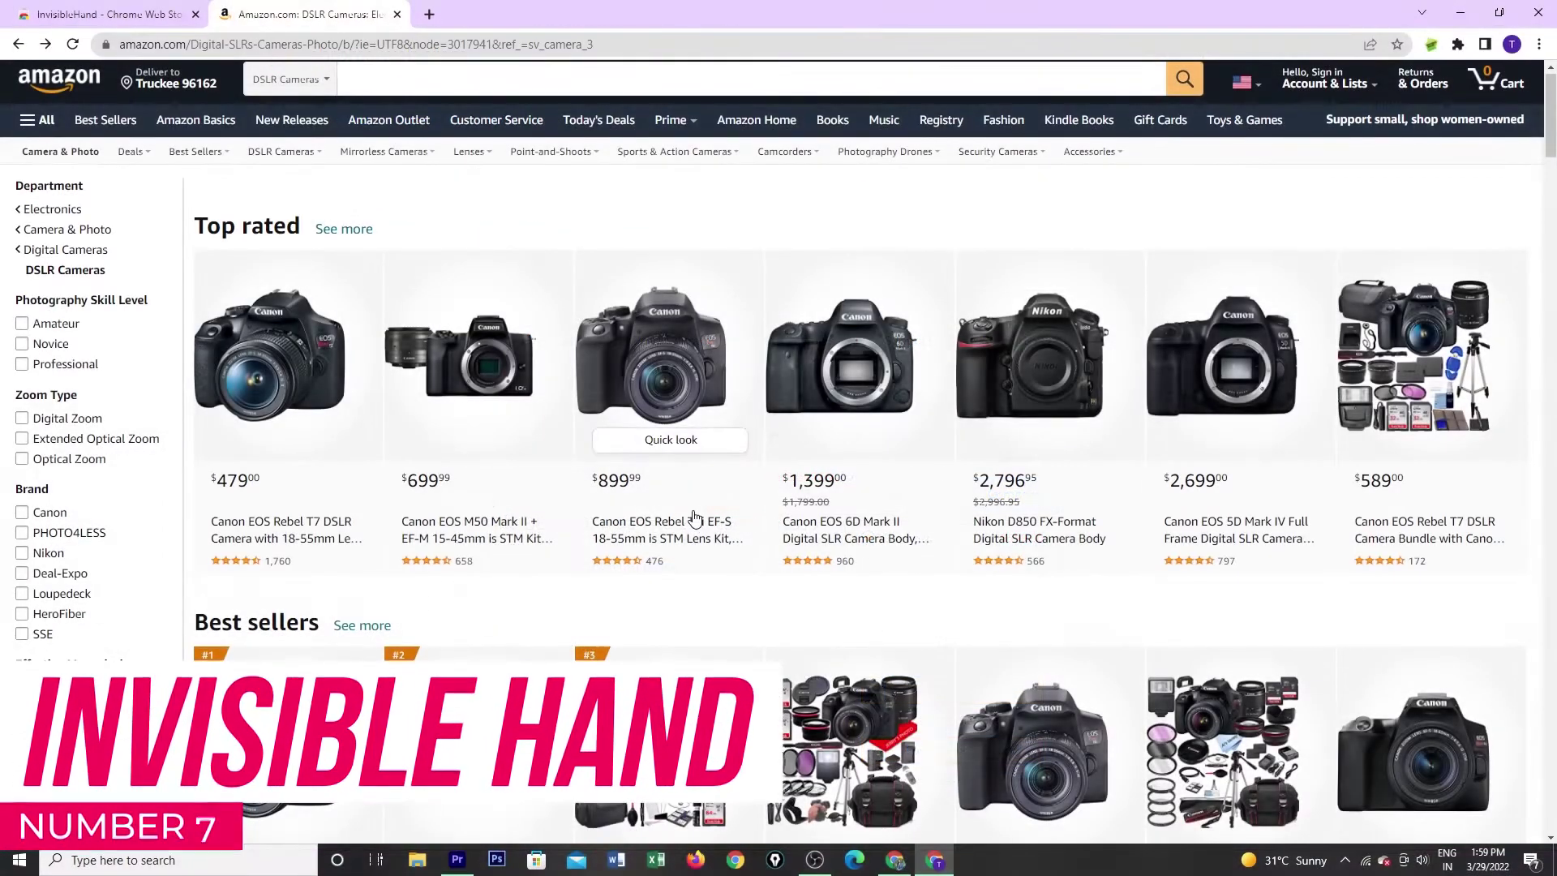
Compare seller prices and check coupons for the Canon EOS Rebel T8i.
left_click(675, 387)
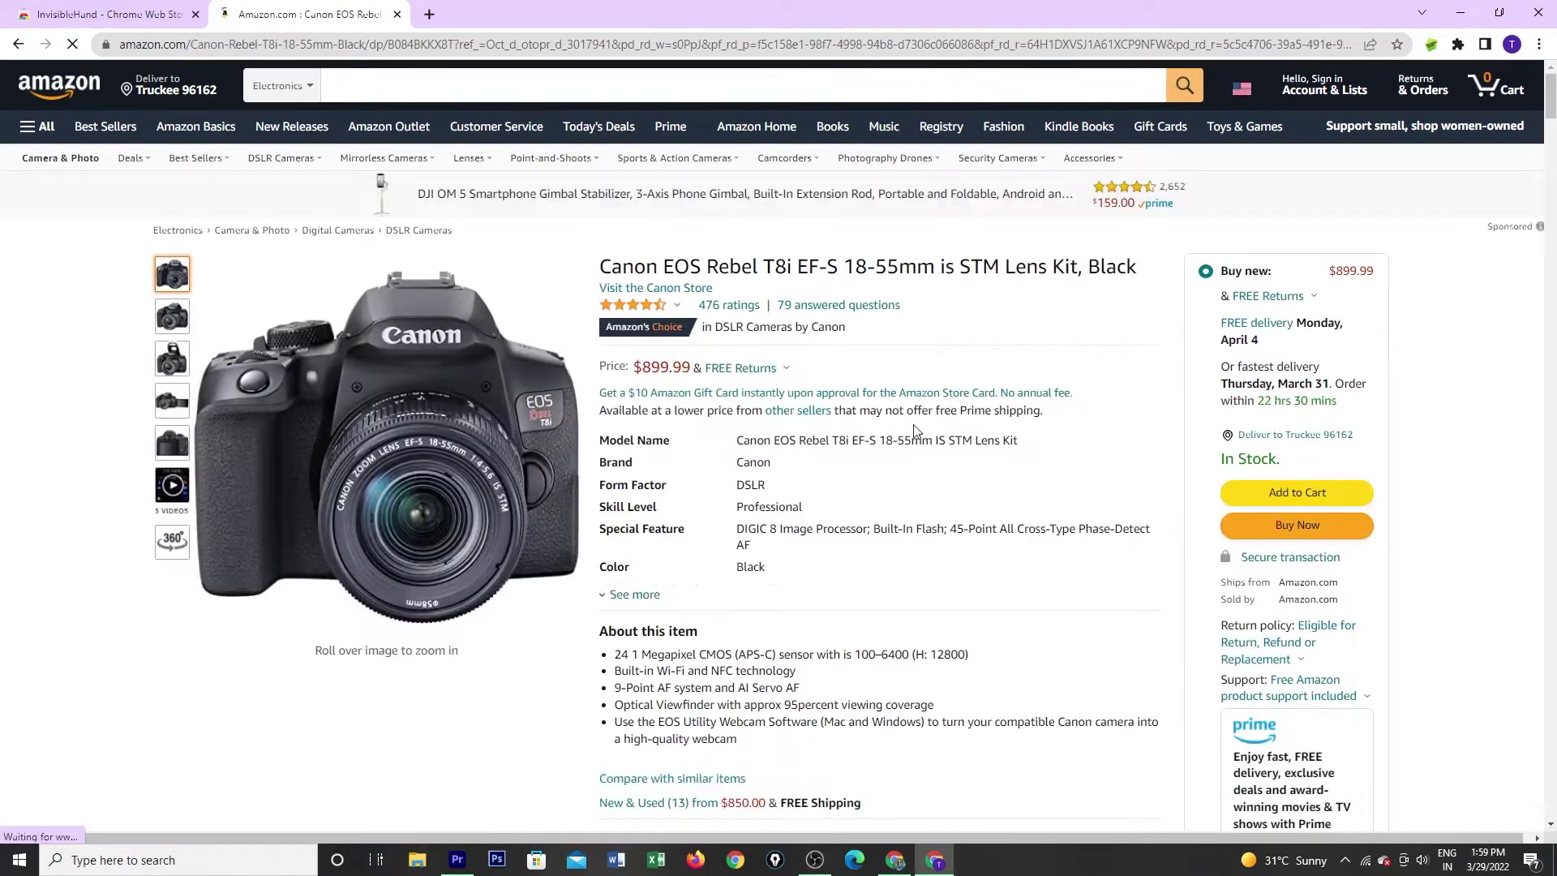
left_click(1430, 46)
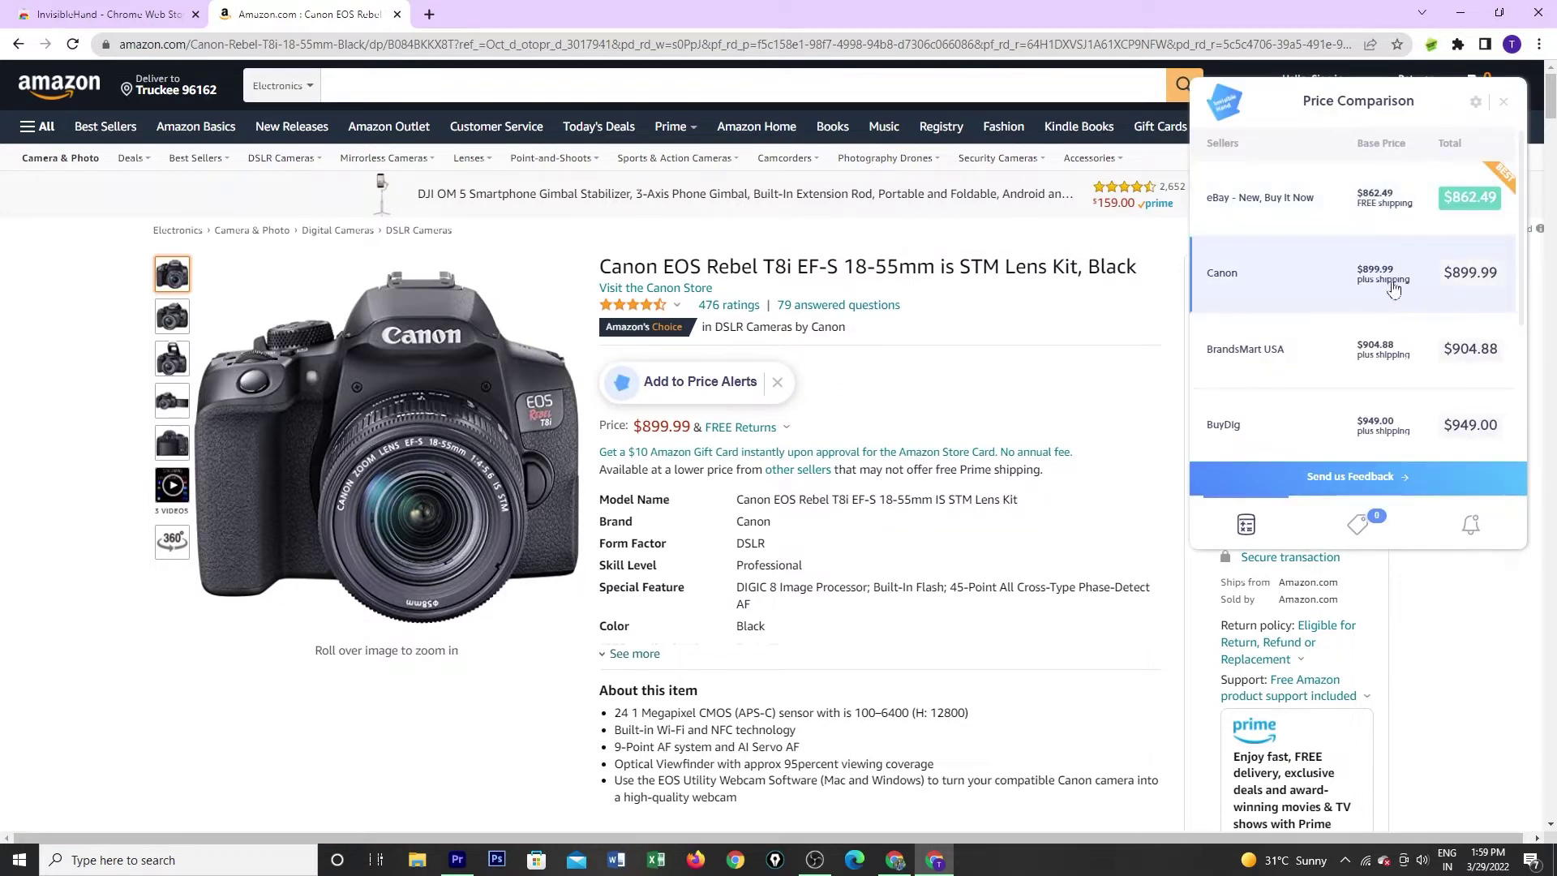
left_click(1372, 523)
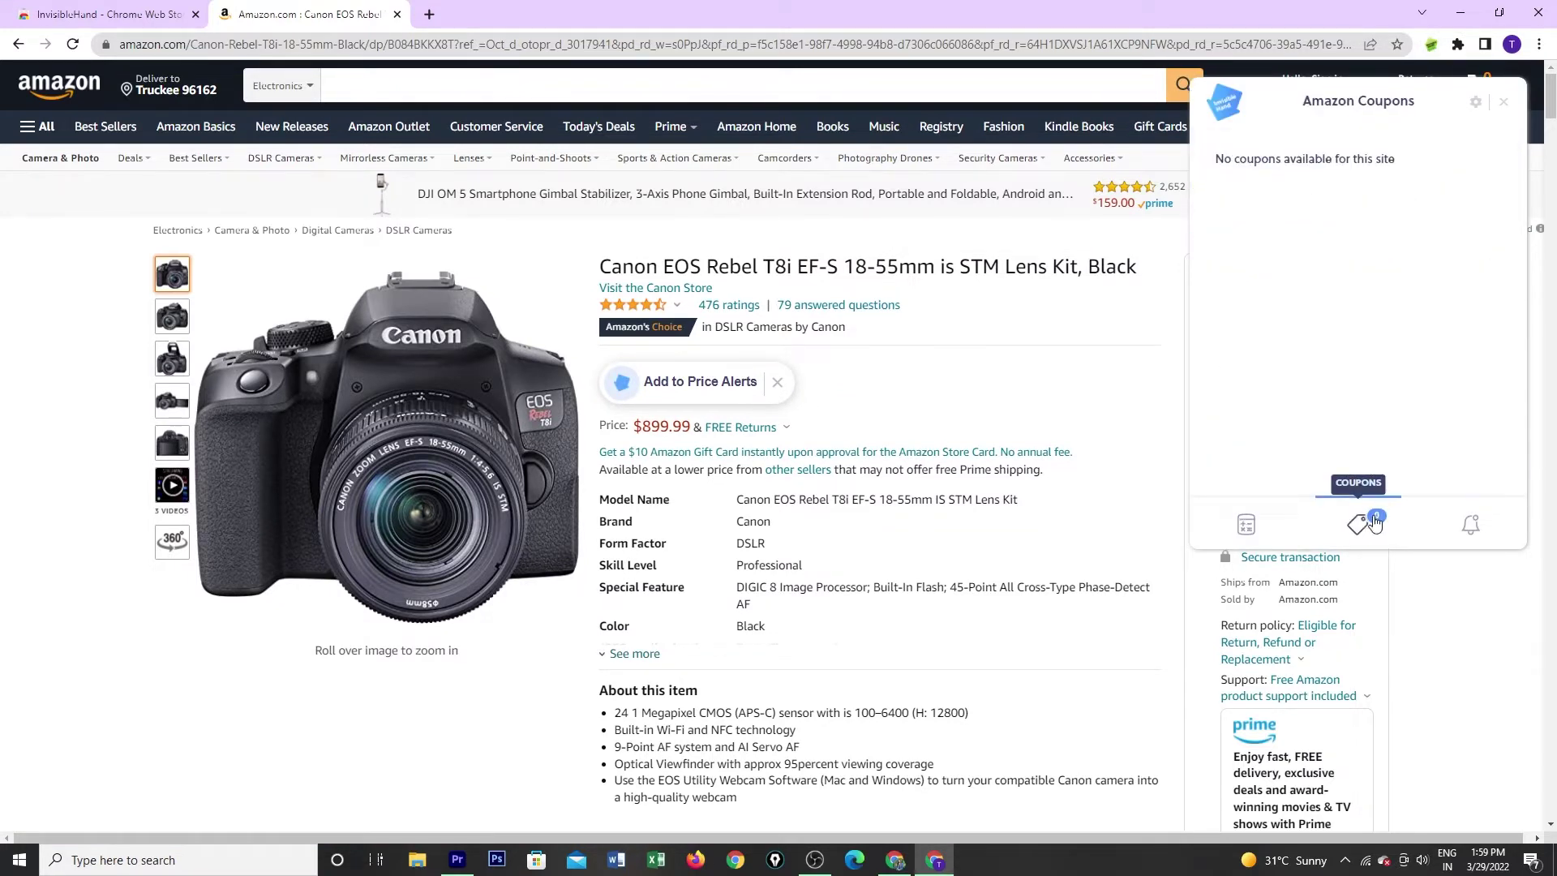
Add the Canon T8i to price alerts with a chosen price-drop threshold.
left_click(719, 384)
scroll(1077, 507, "down", 2)
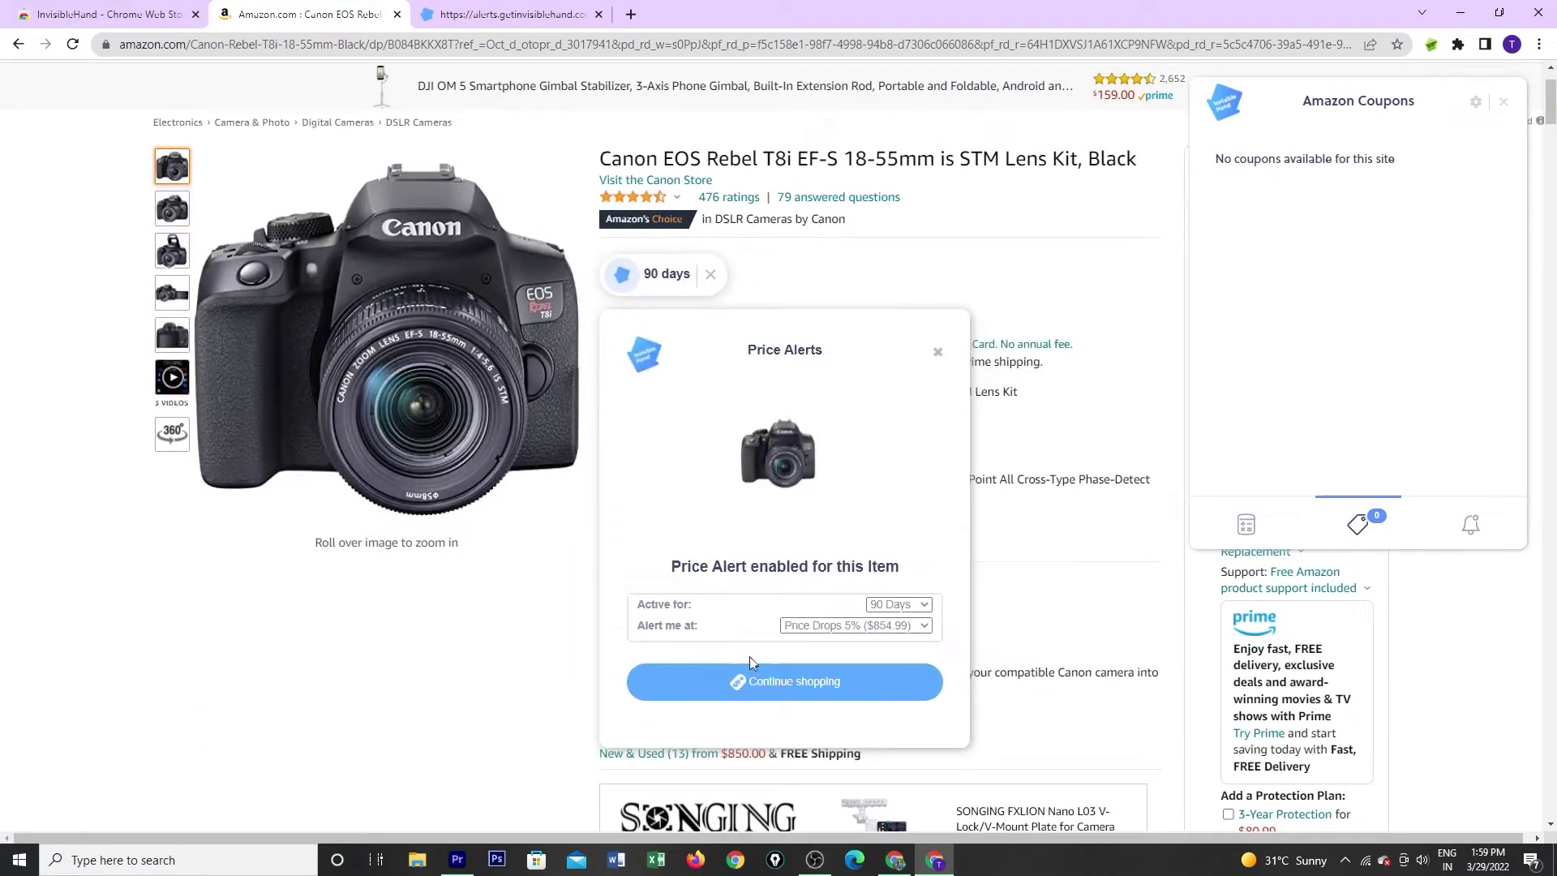
left_click(882, 626)
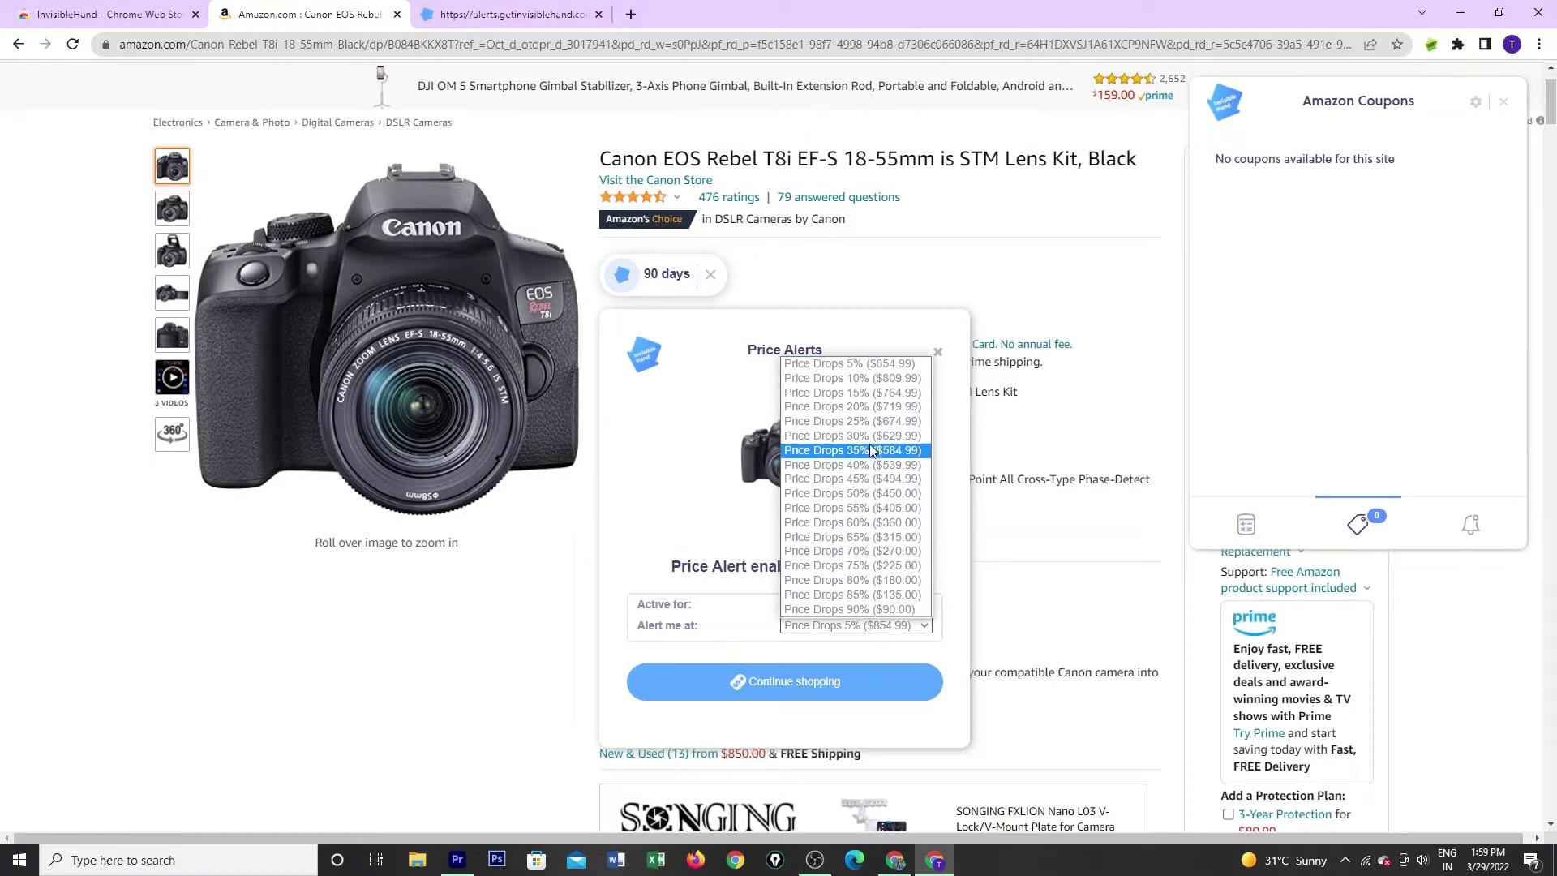
left_click(860, 370)
left_click(797, 696)
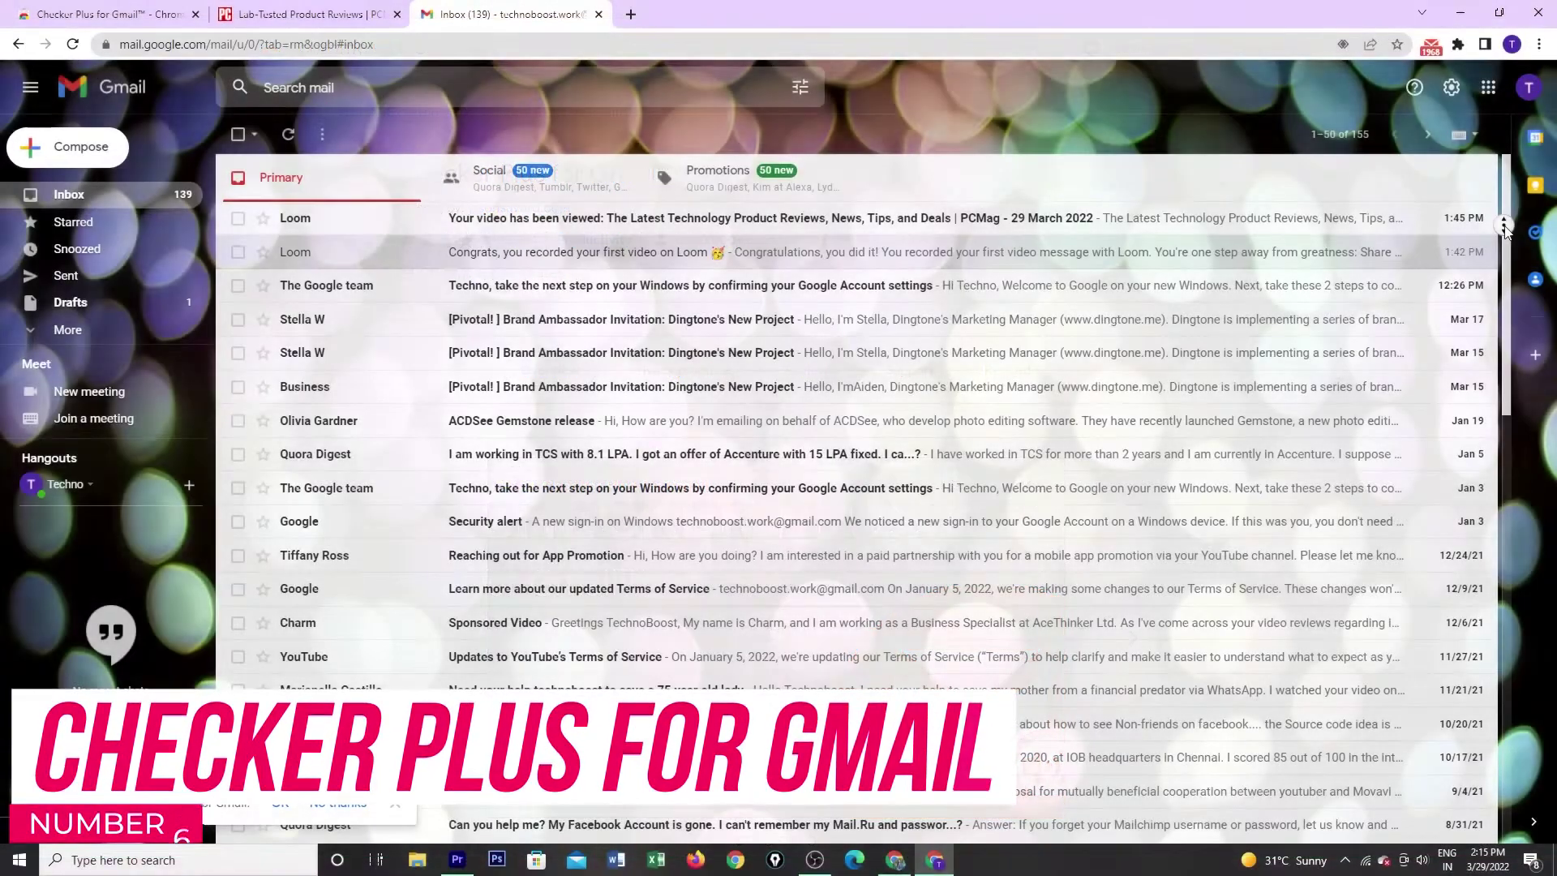
Auto-scroll through the Gmail inbox, then delete the Loom email from its notification.
middle_click(1504, 226)
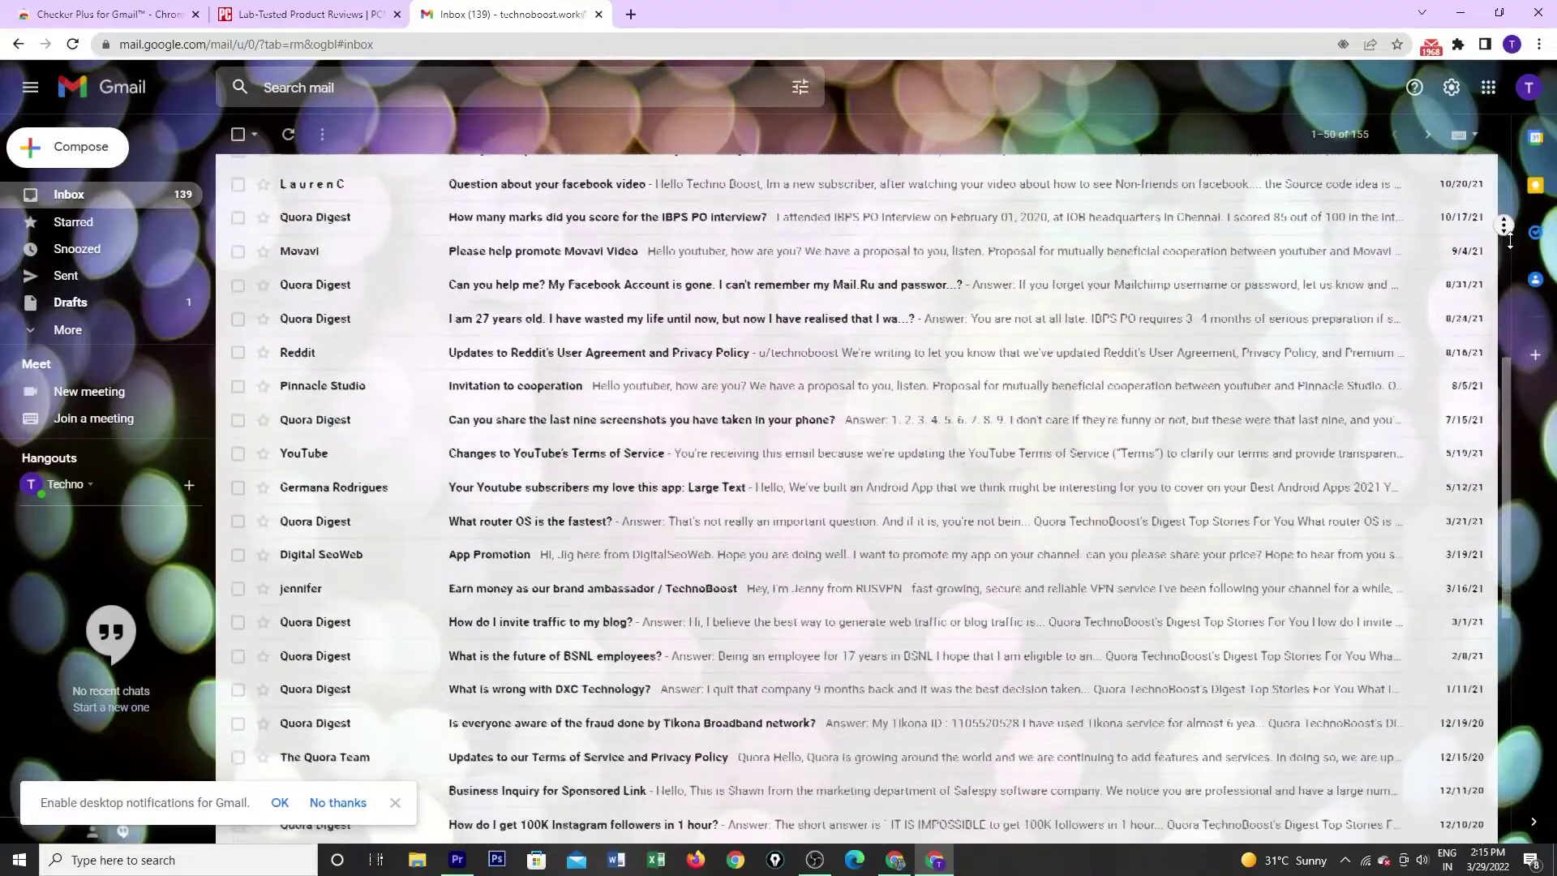
middle_click(1512, 247)
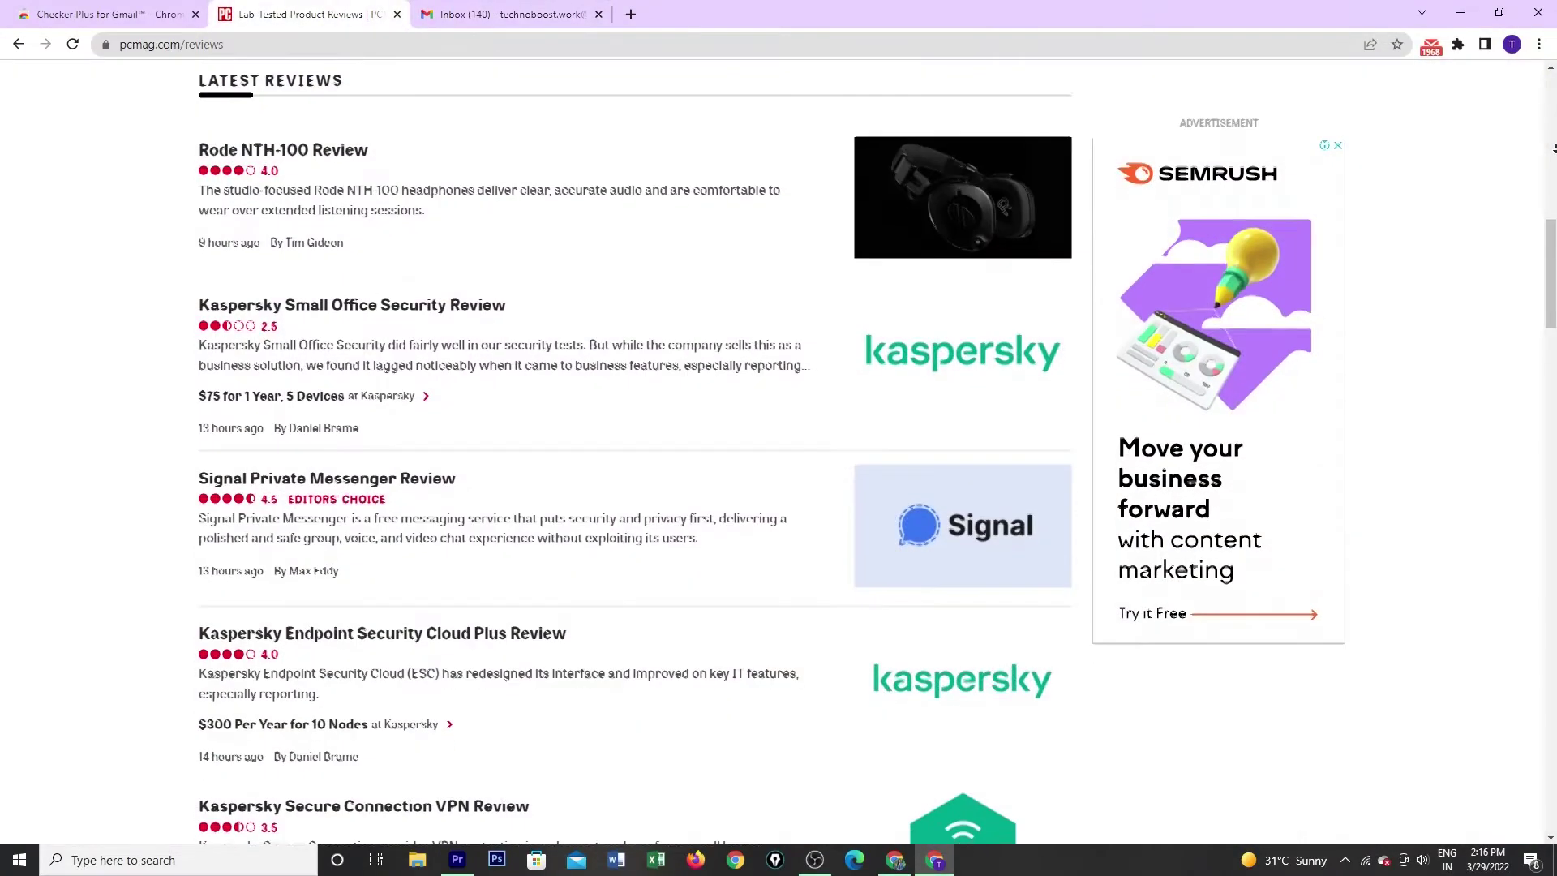
scroll(1527, 609, "up", 5)
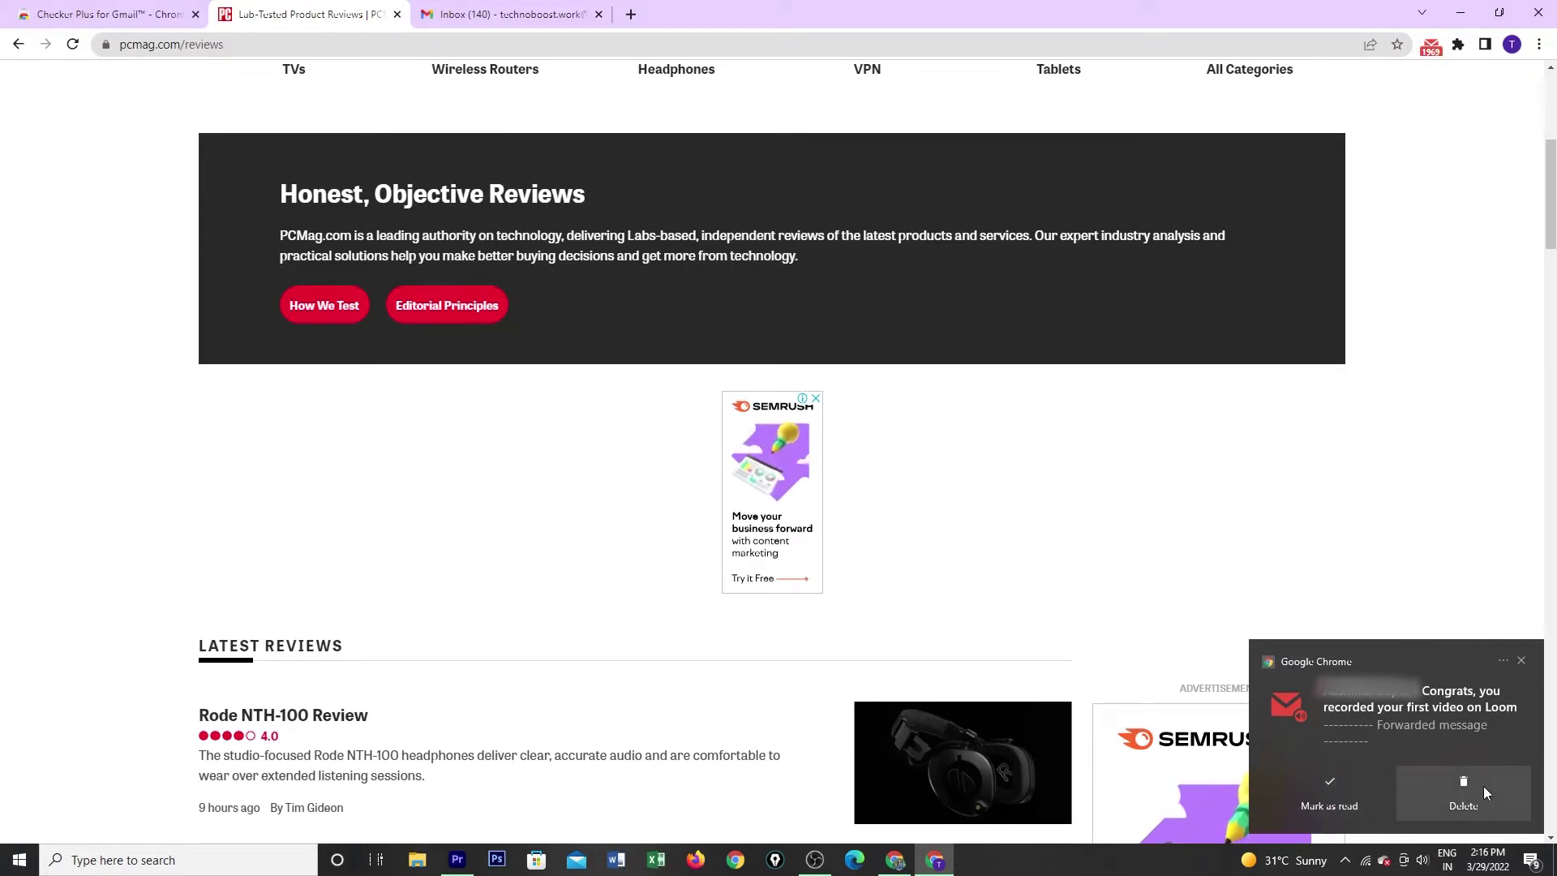
left_click(1483, 786)
Preview the inbox in Checker Plus and open its full options page from the account menu.
left_click(1435, 52)
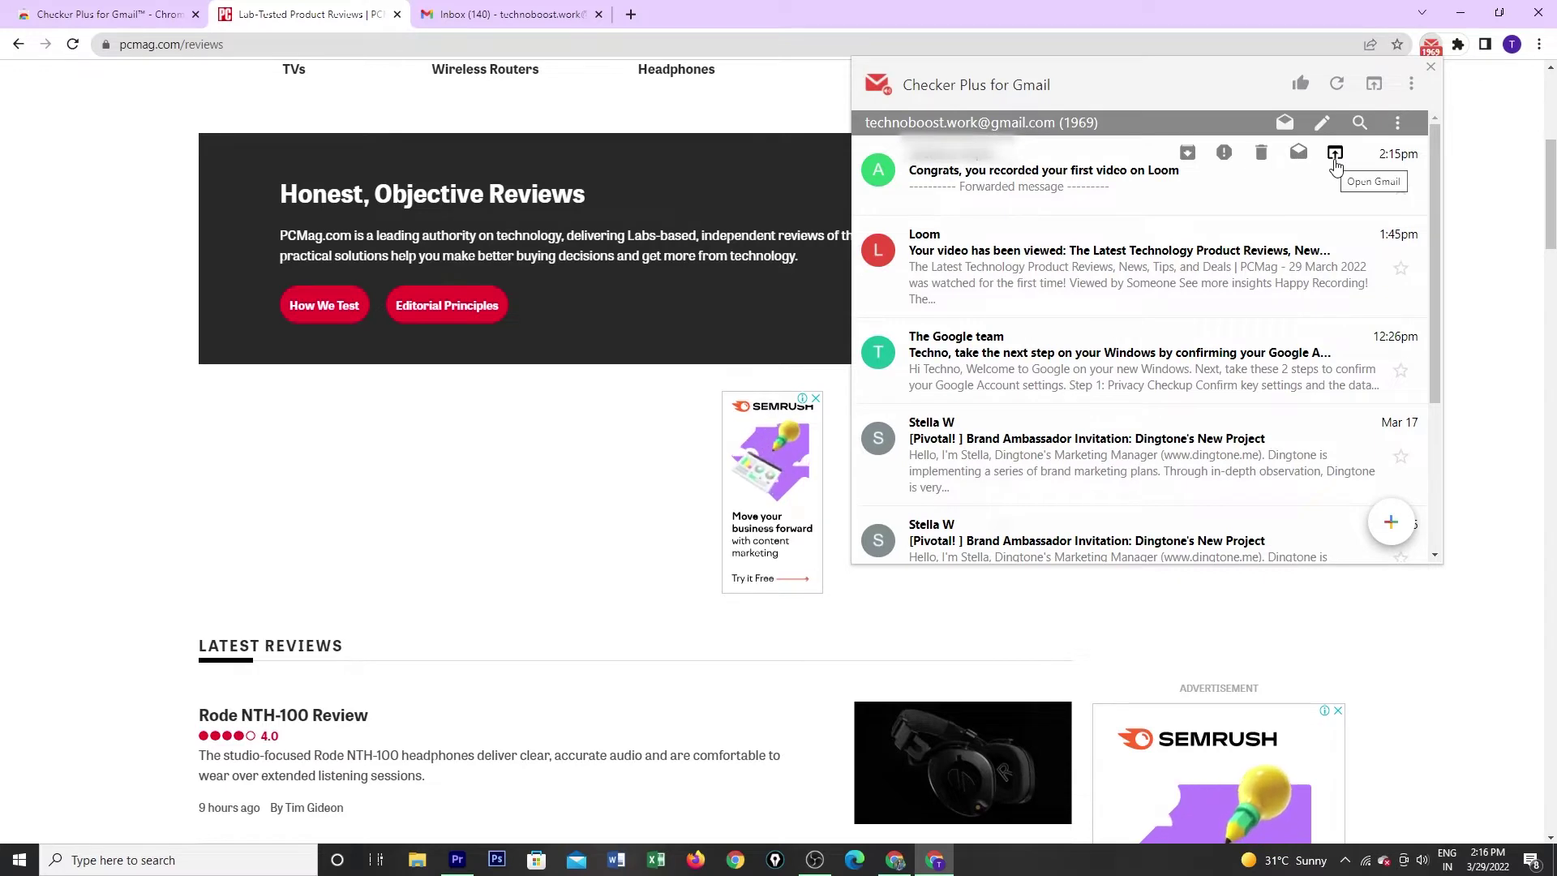
left_click(1402, 123)
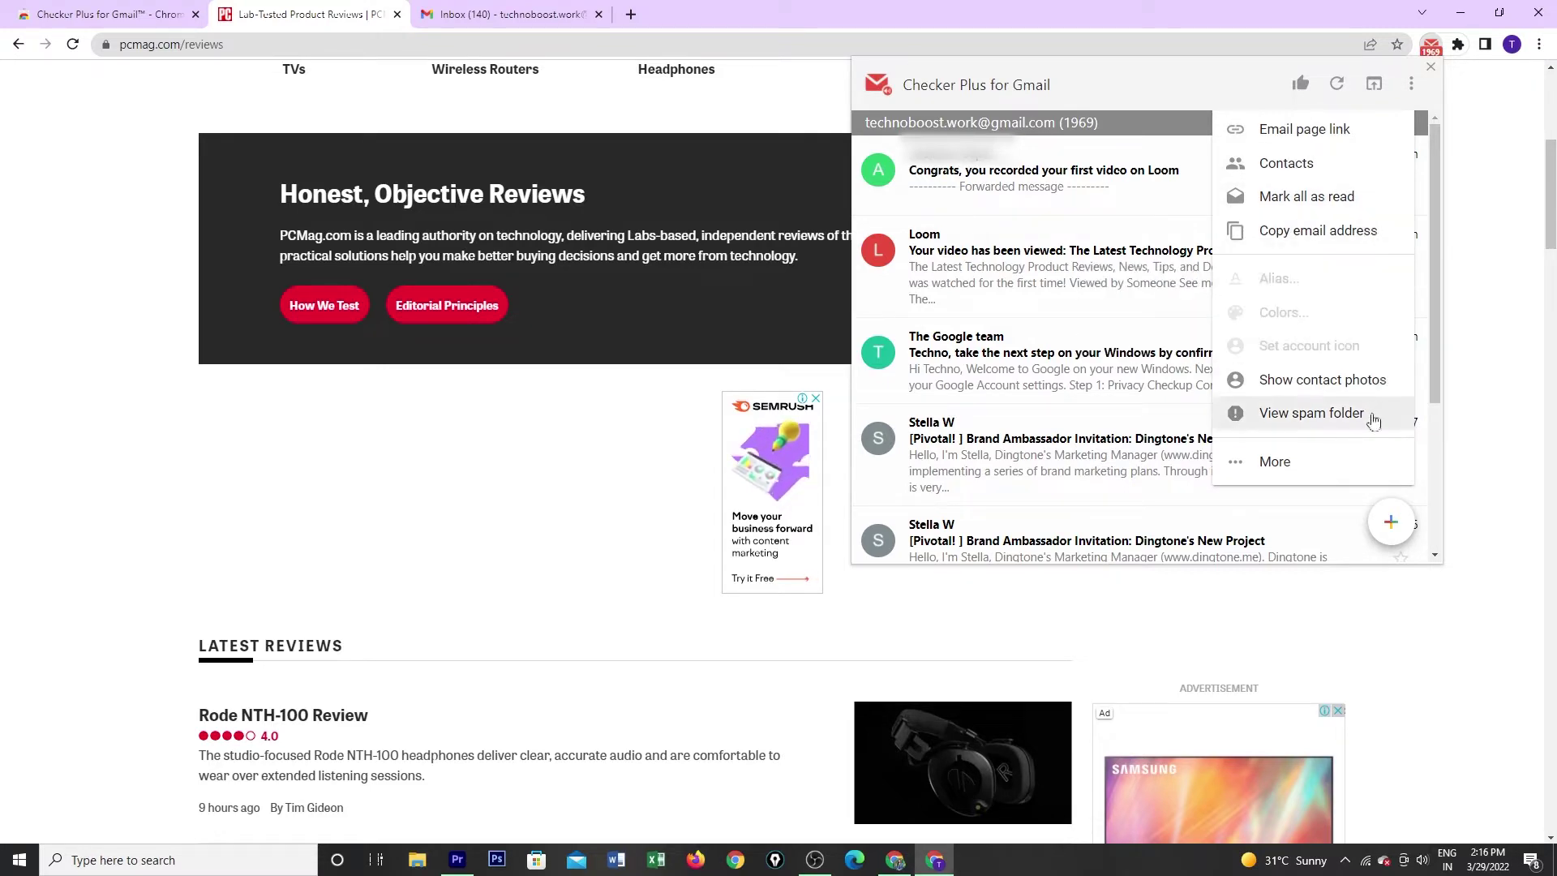
left_click(1333, 458)
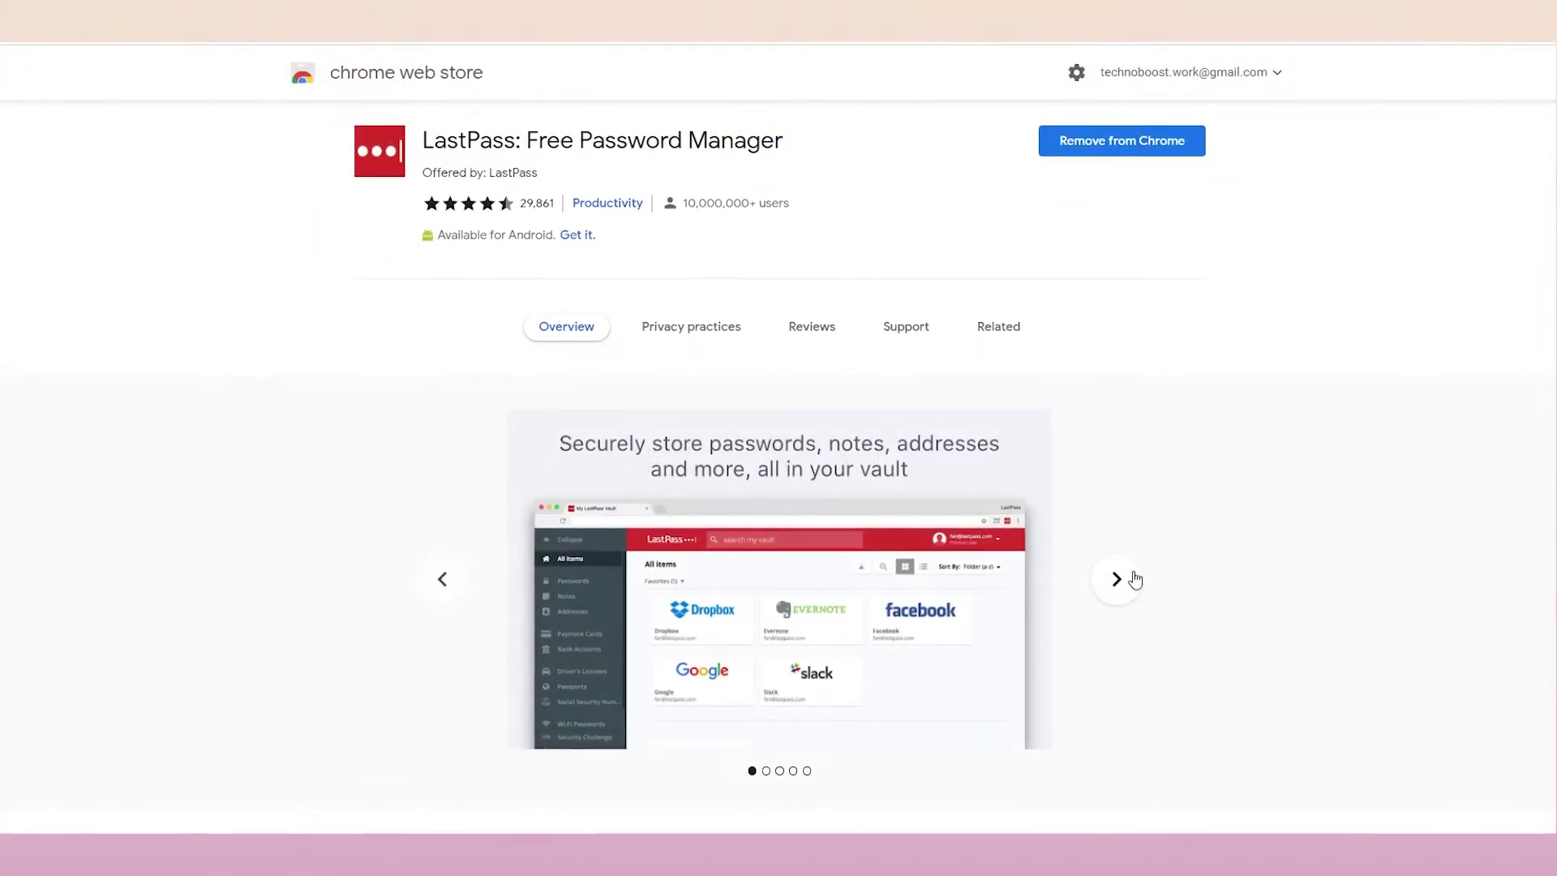
Advance the LastPass store carousel four times to the fifth, secure-password screenshot.
left_click(1134, 579)
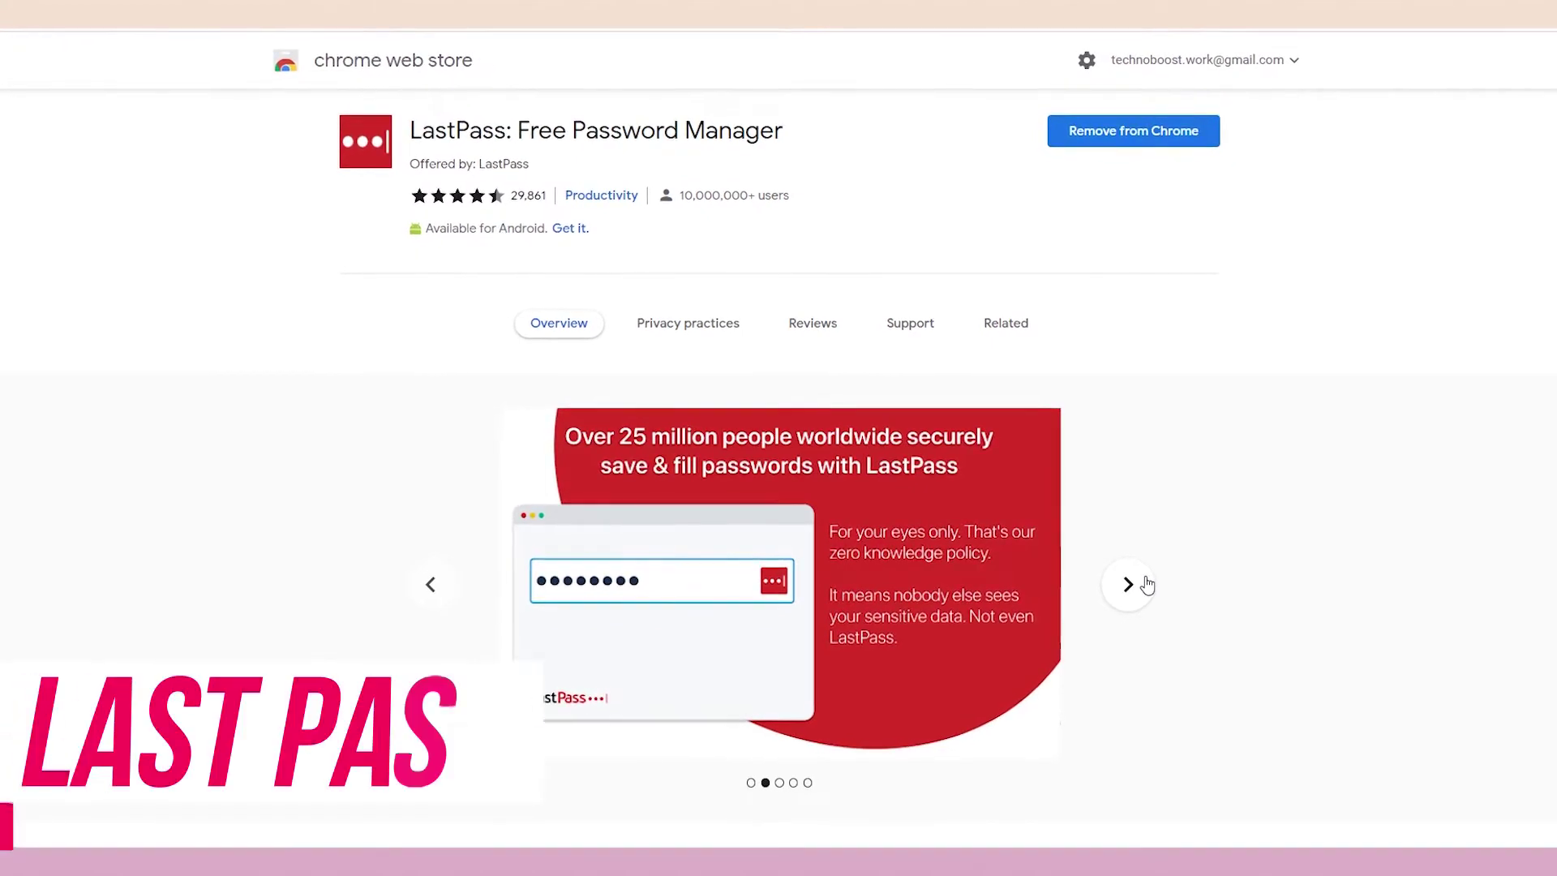
left_click(1146, 586)
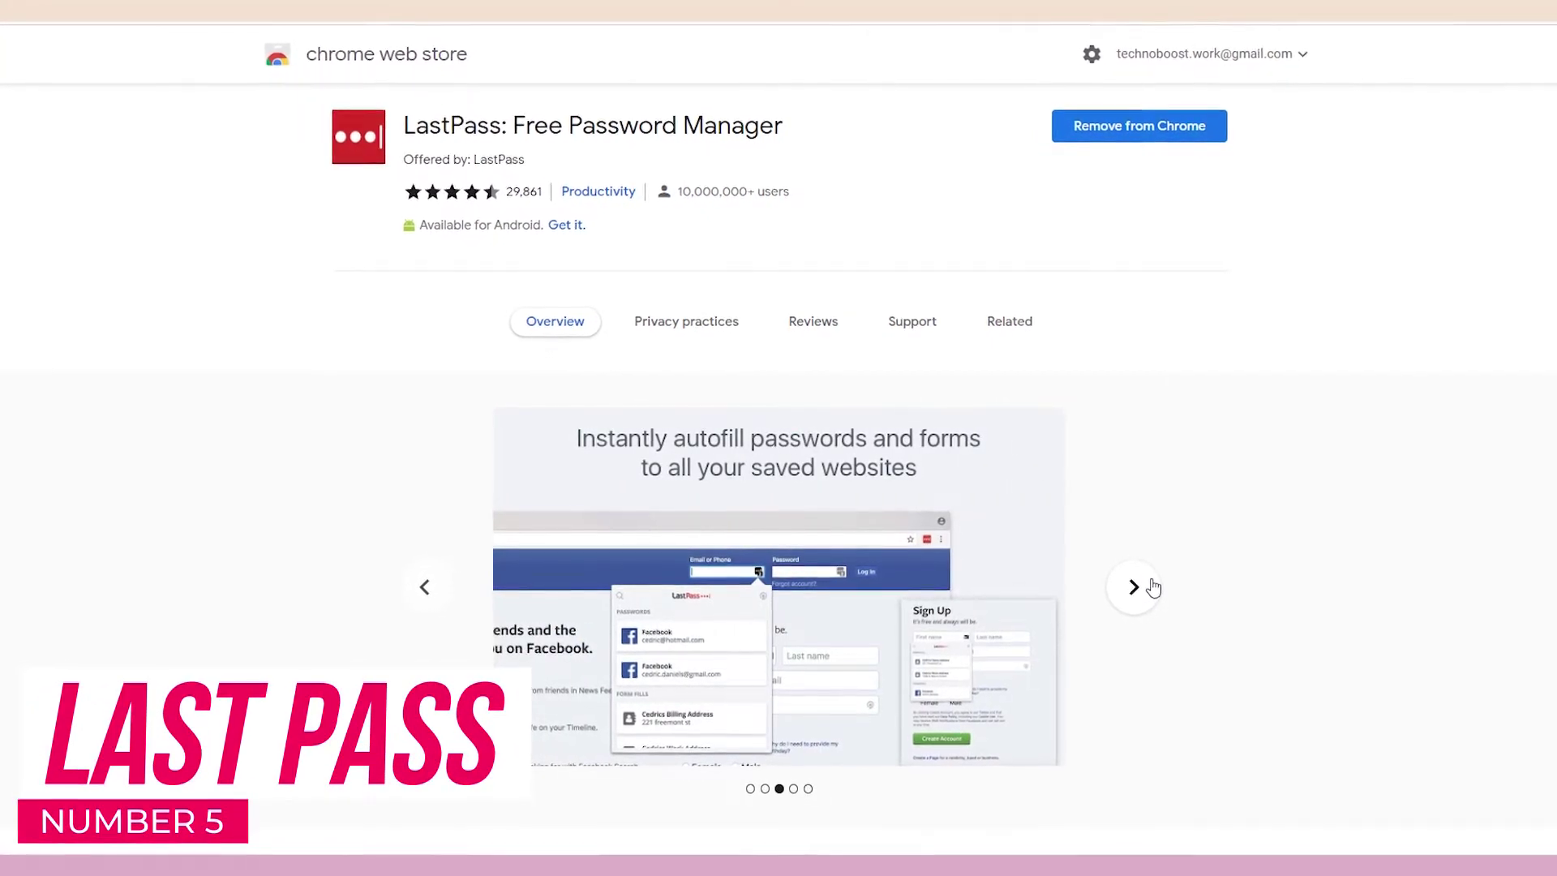
left_click(1154, 589)
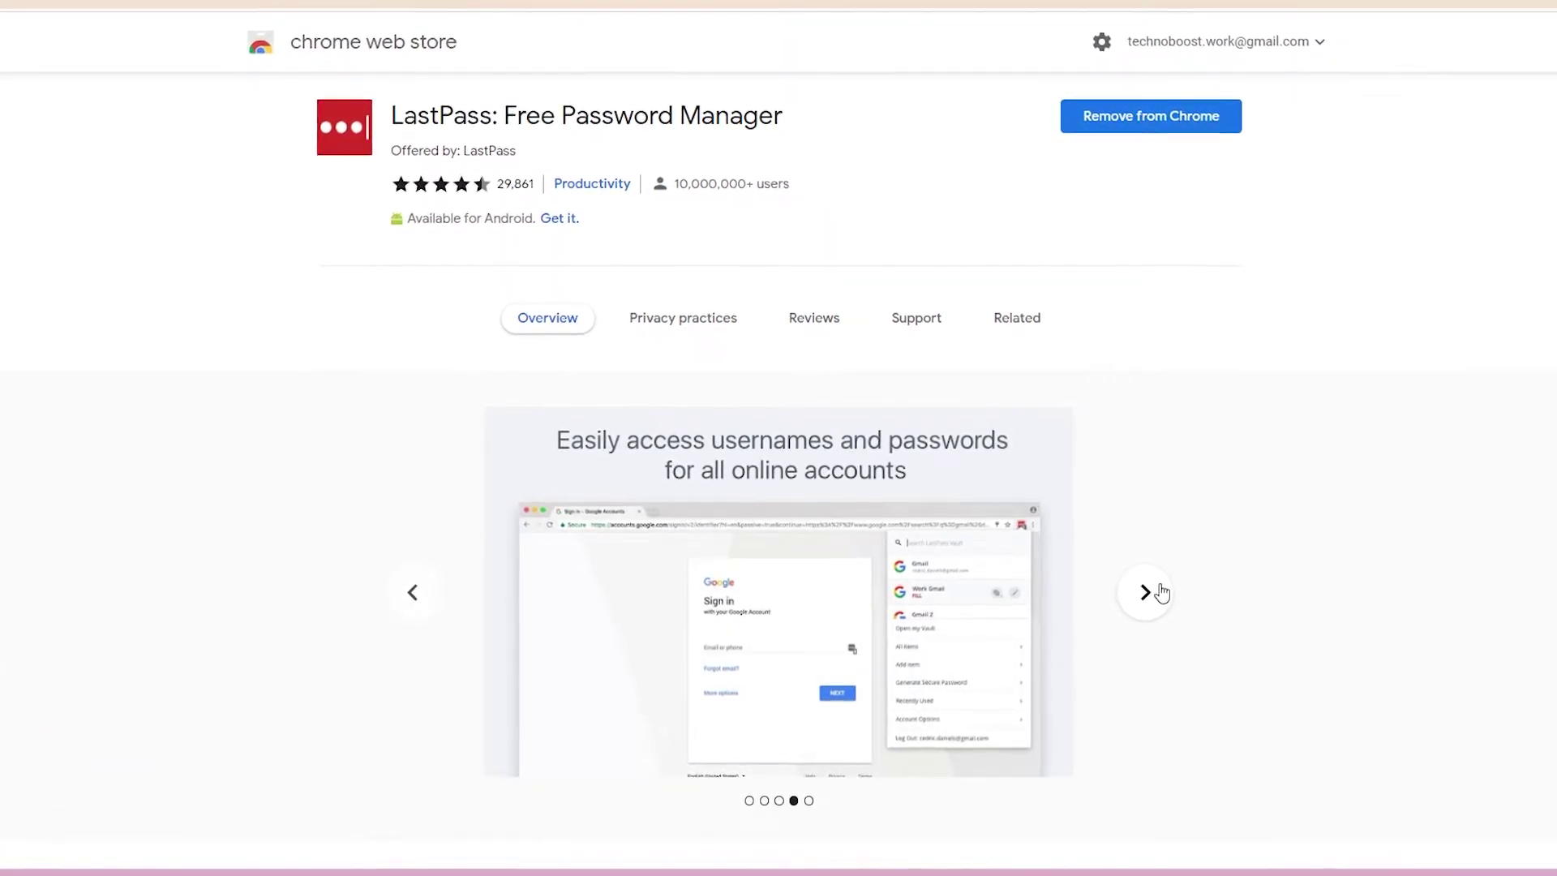
left_click(1162, 591)
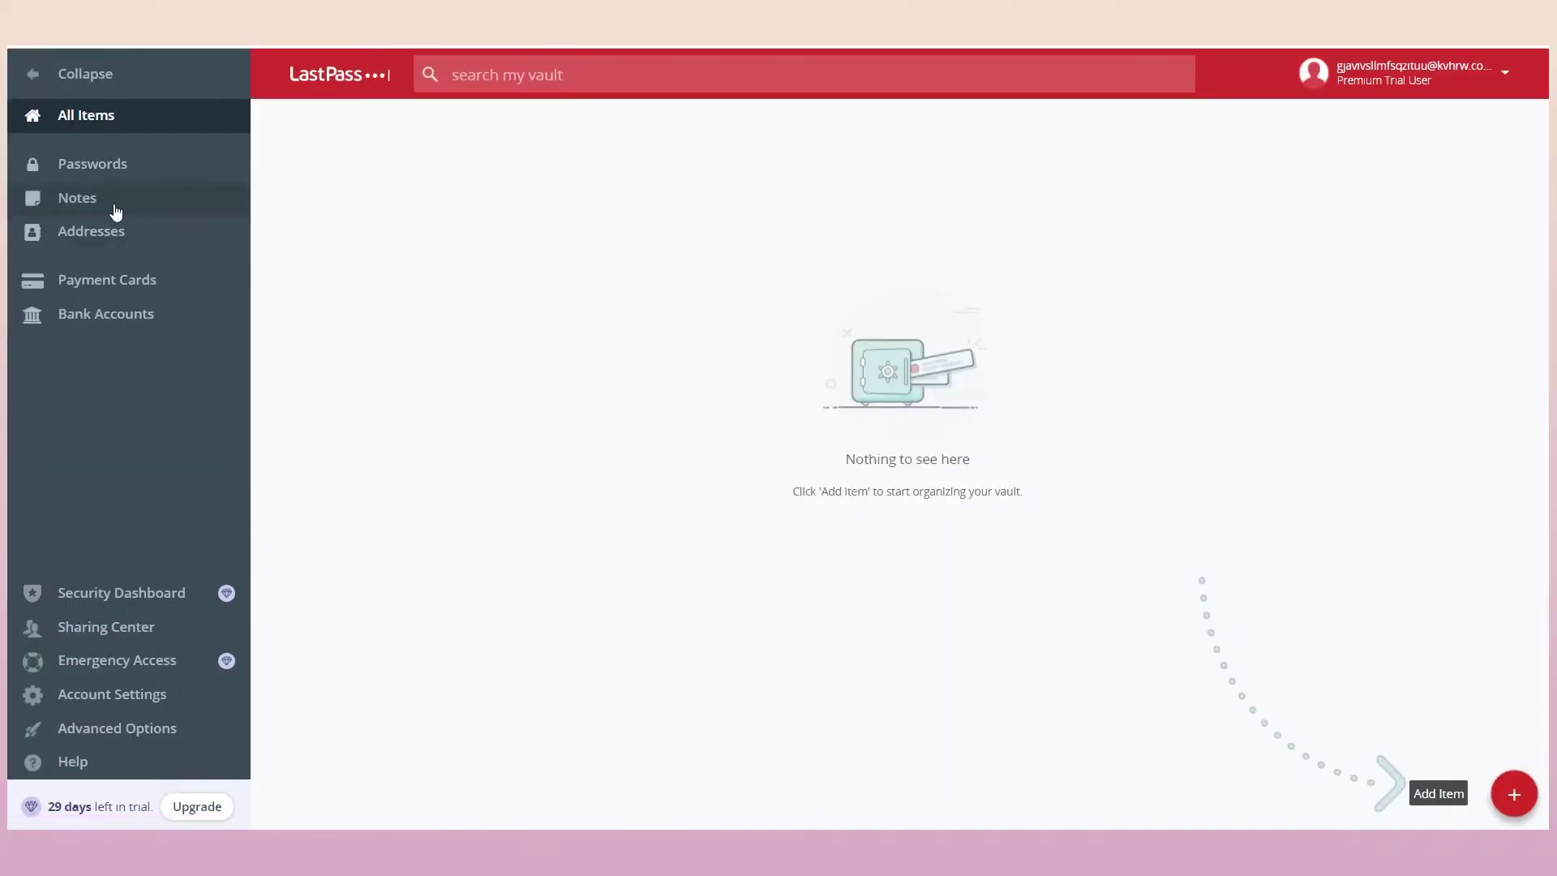
Filter the LastPass vault to Passwords and preview a new password form without saving.
left_click(113, 181)
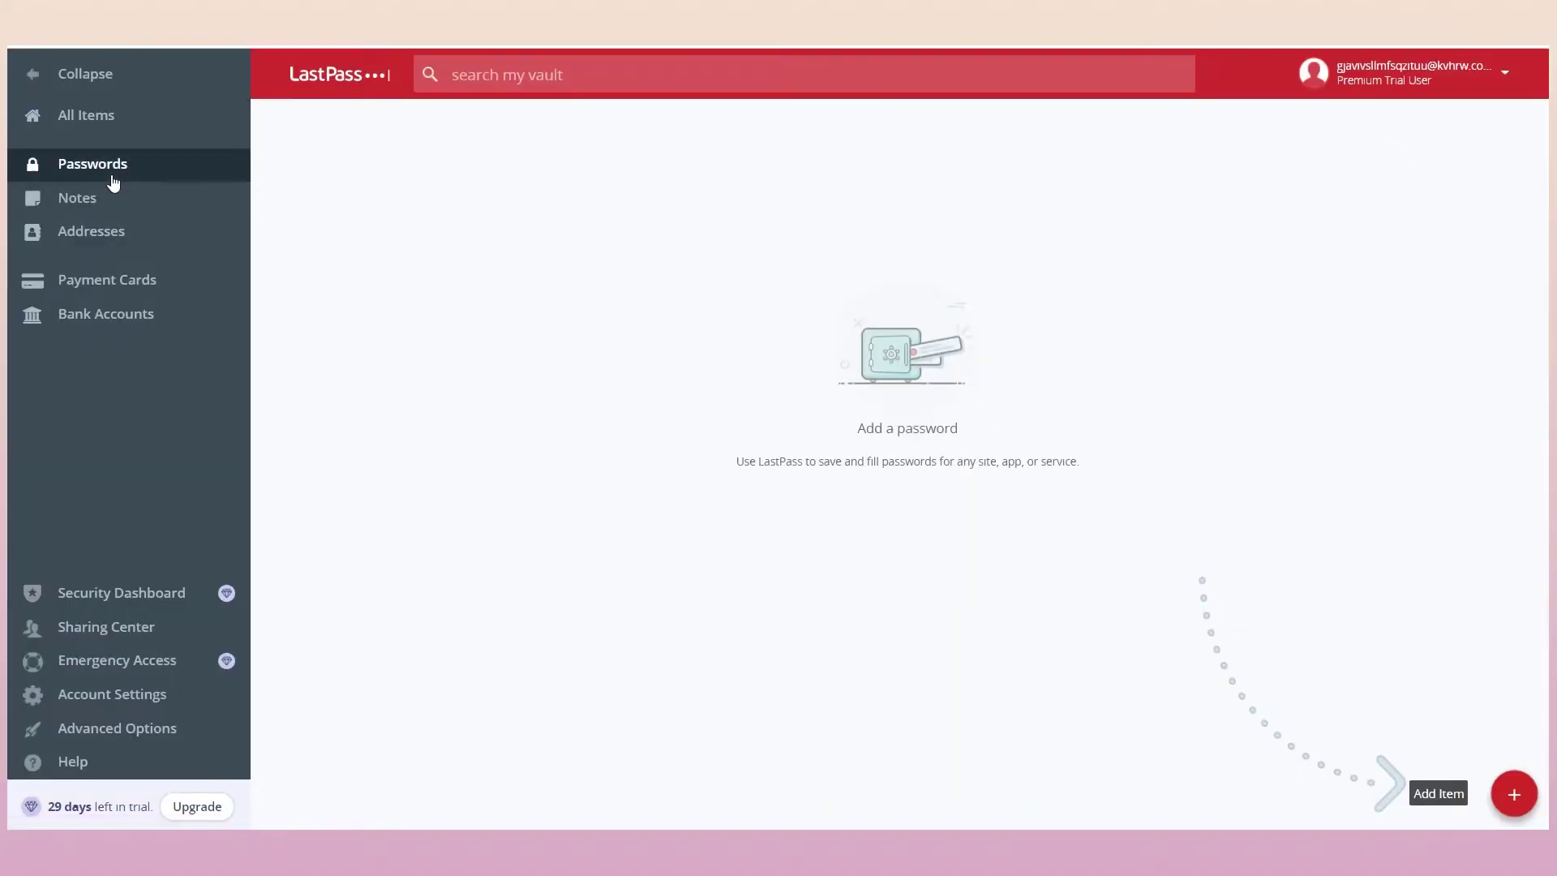
left_click(1503, 793)
left_click(593, 353)
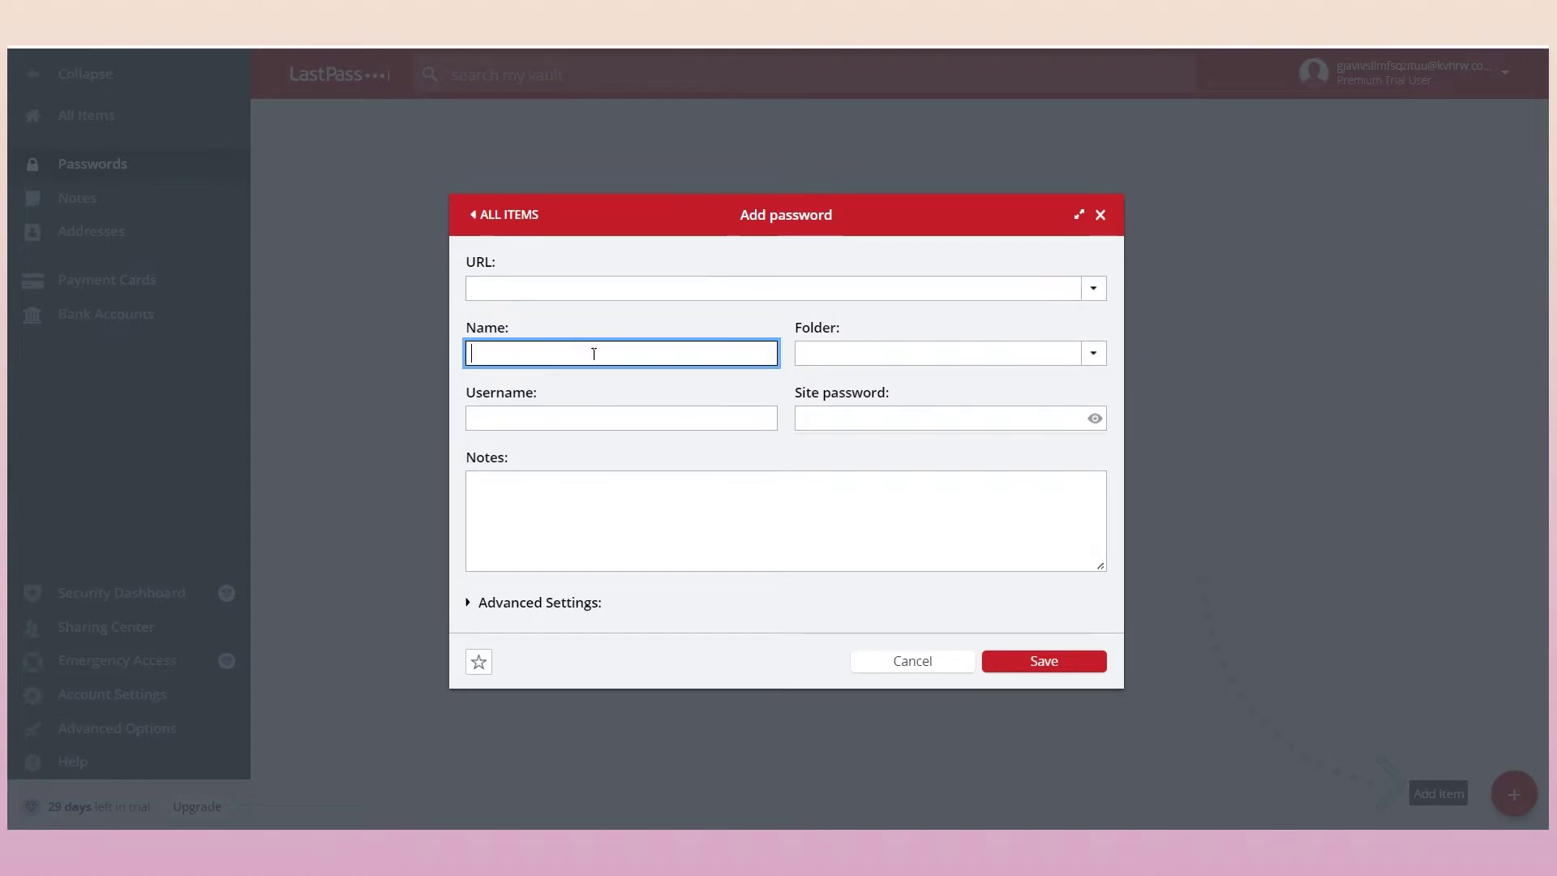
left_click(1007, 422)
left_click(63, 281)
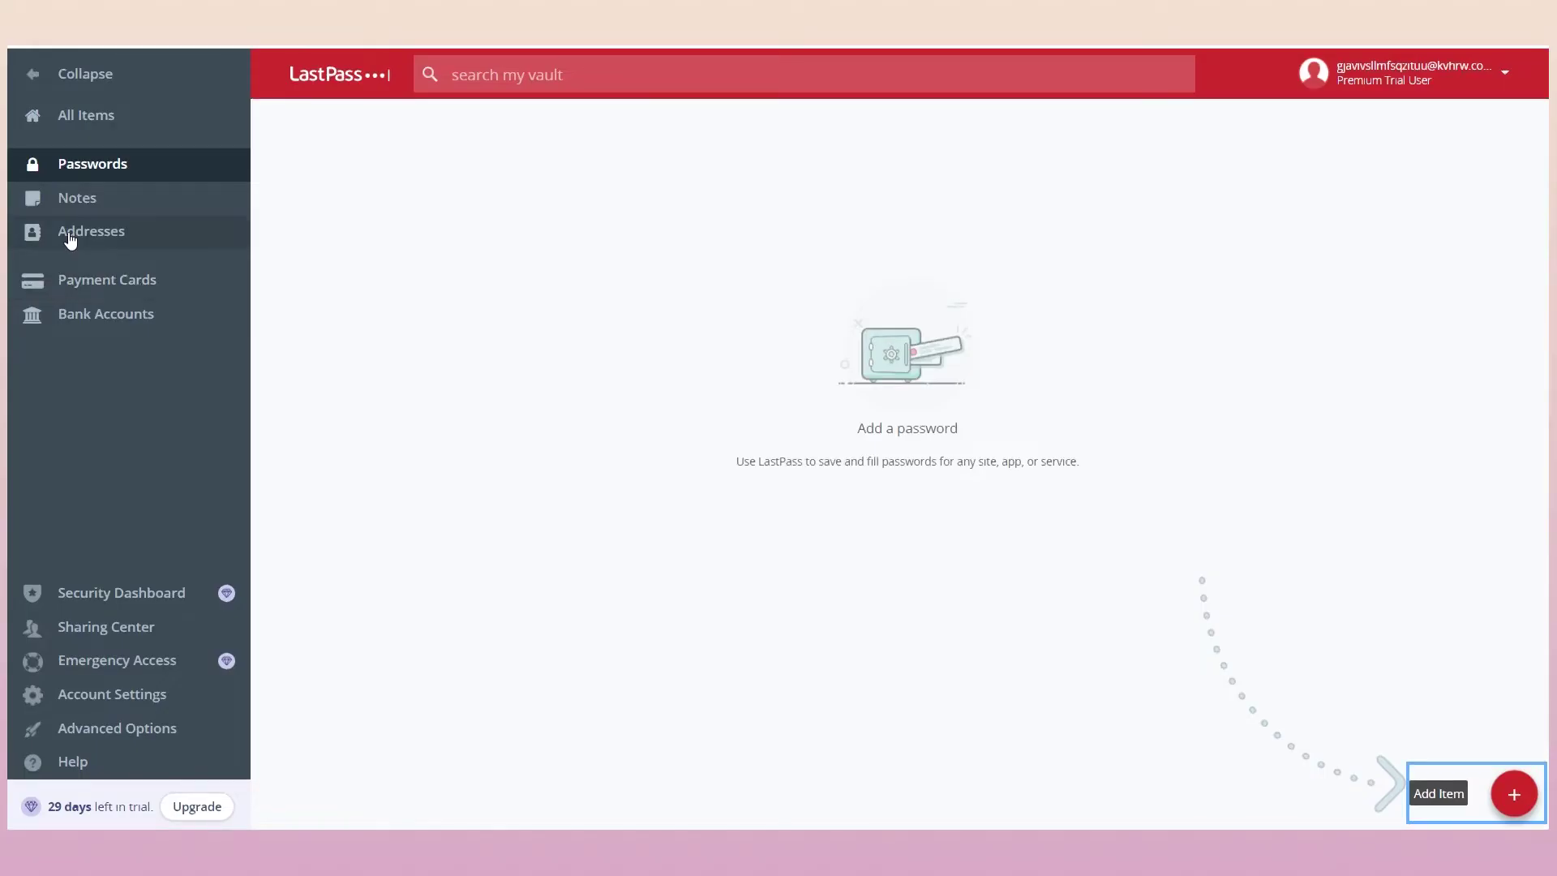
Preview a new payment card form and its Start Date list unsaved, then show Bank Accounts.
left_click(73, 292)
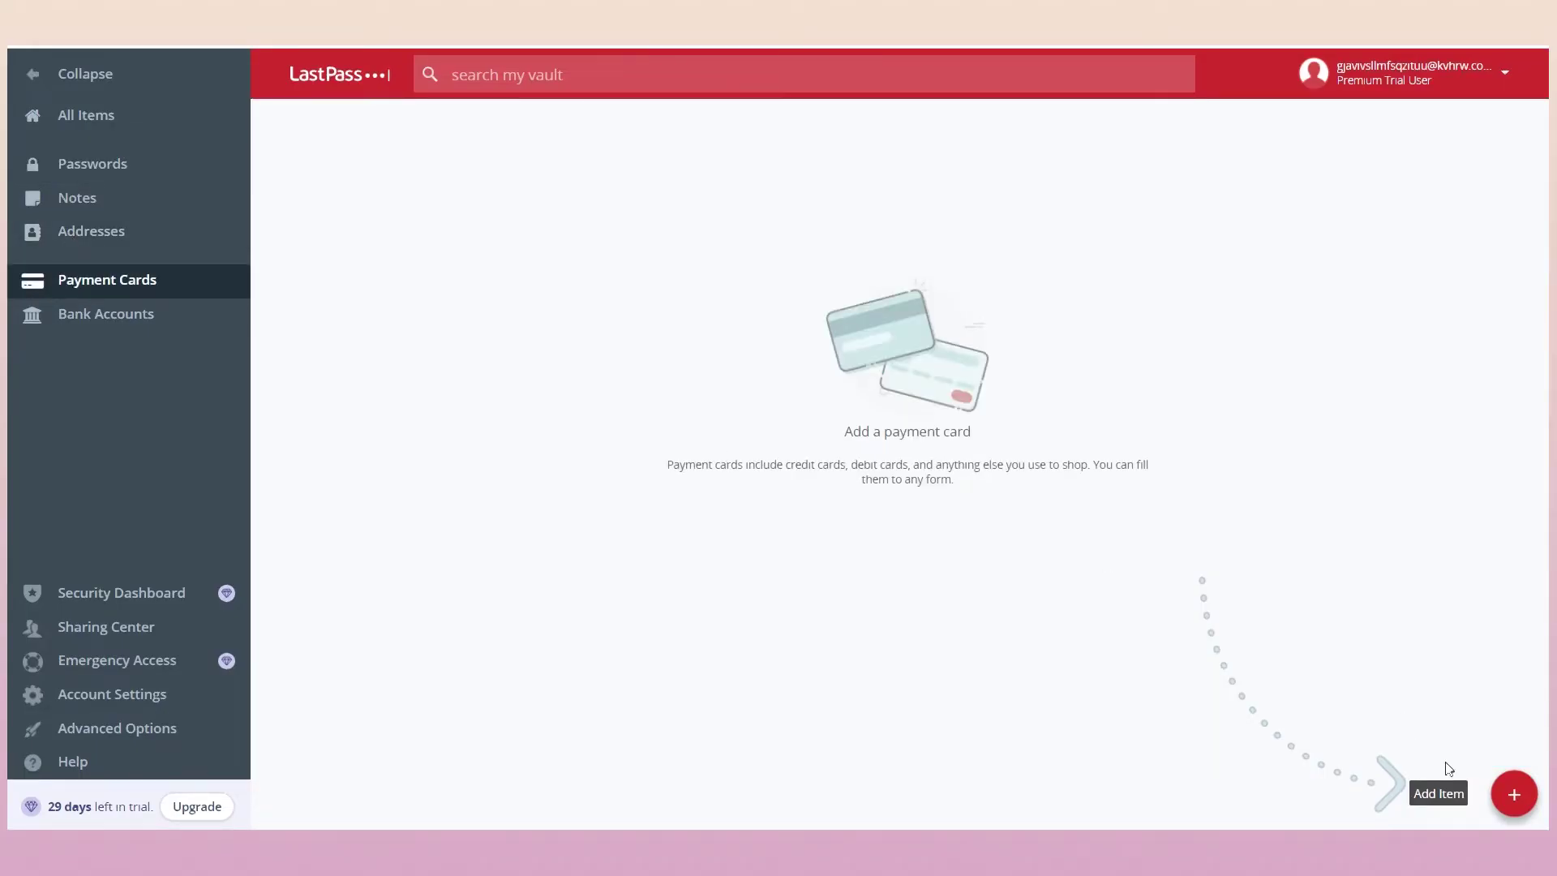
left_click(1508, 786)
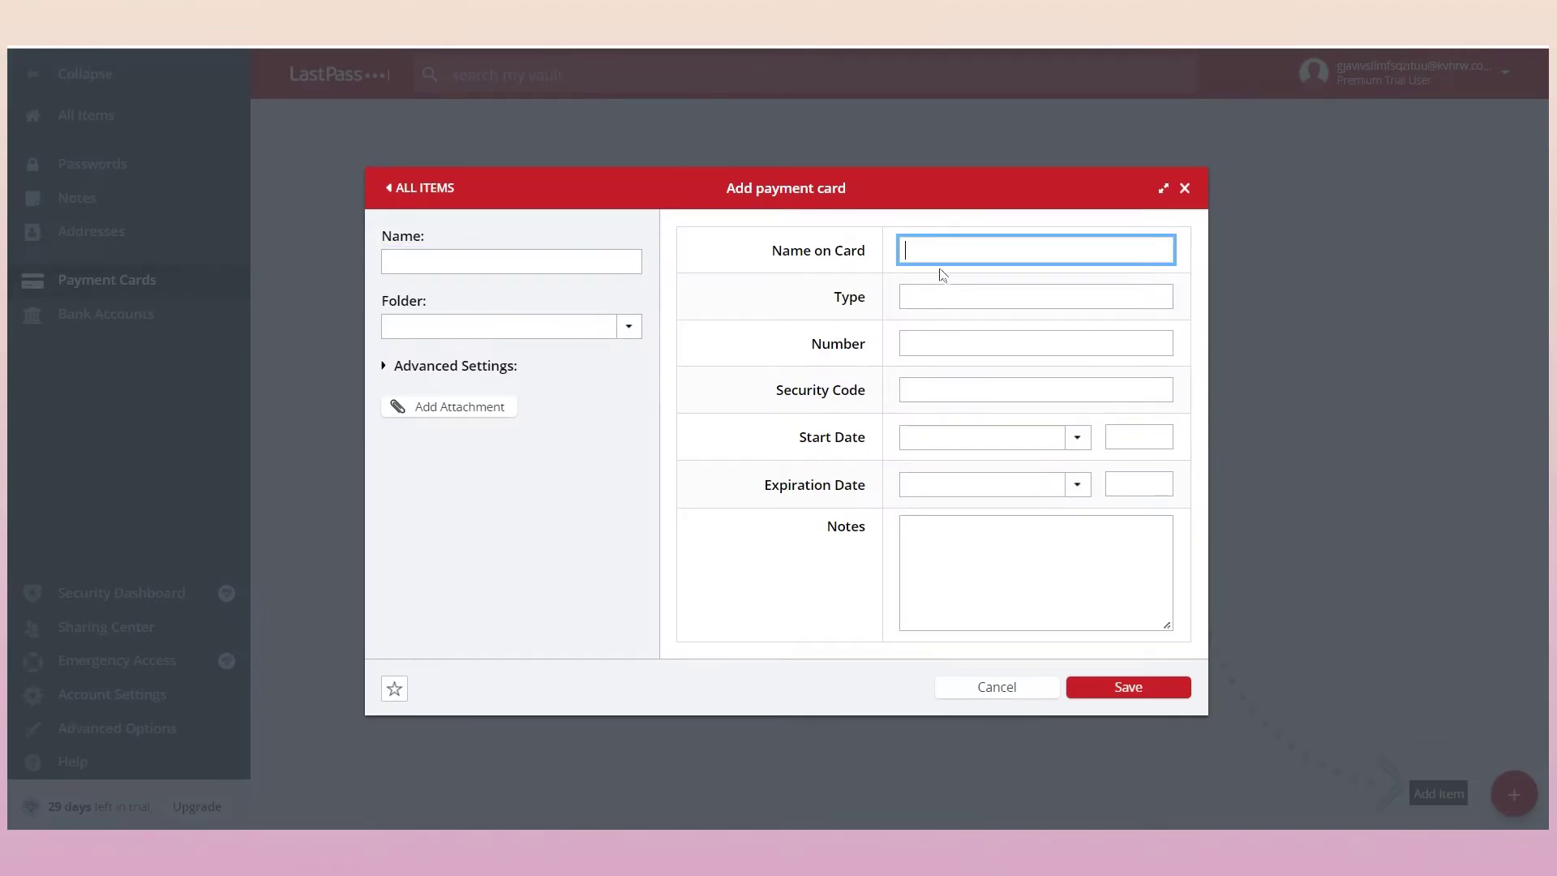
left_click(984, 436)
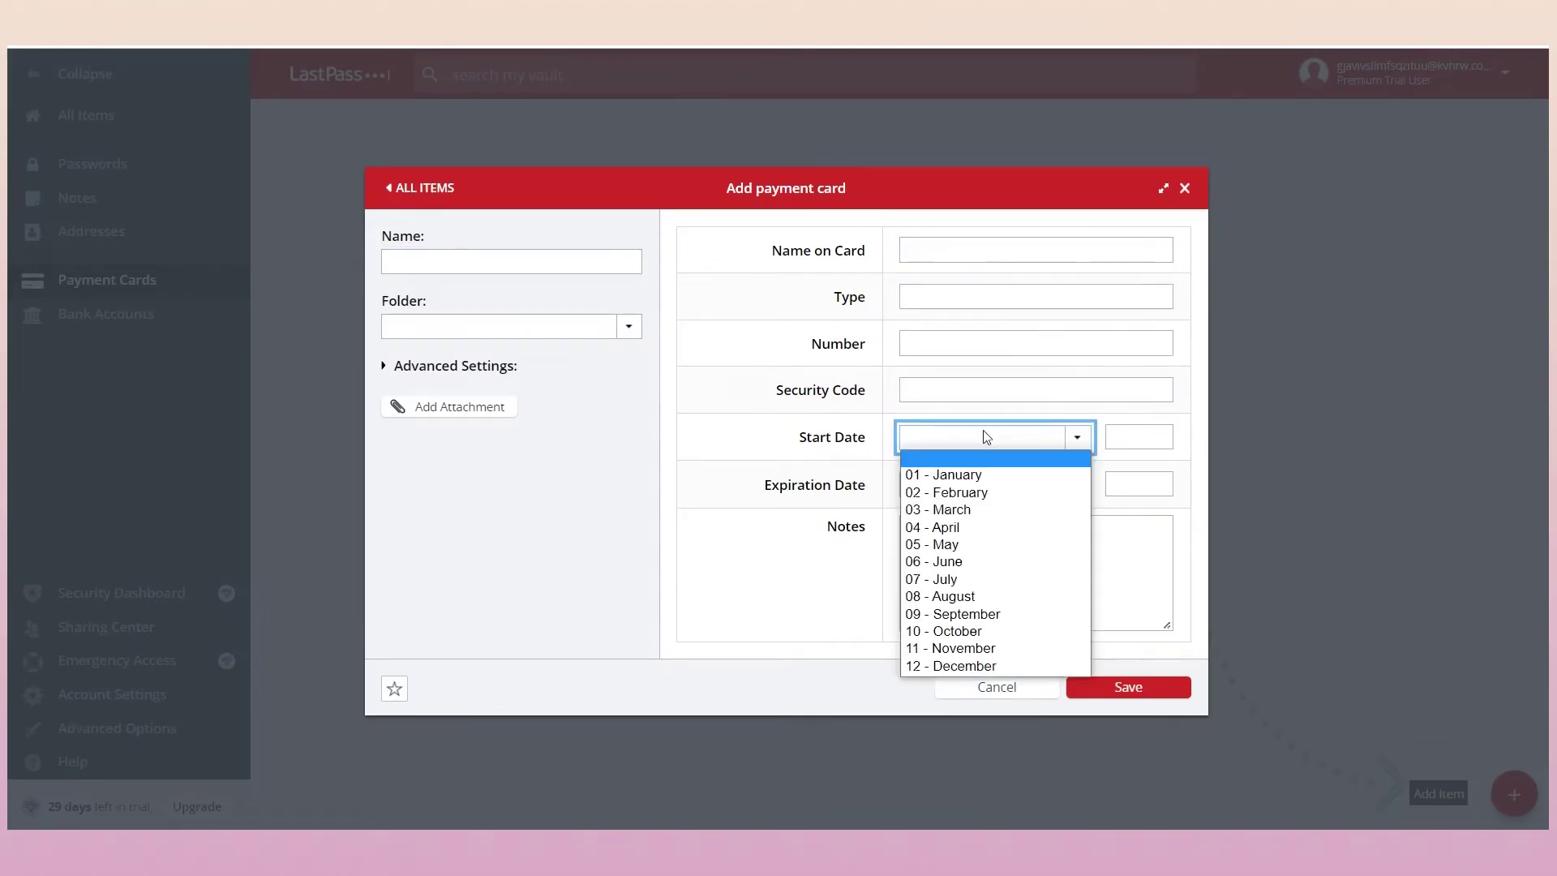
left_click(1190, 501)
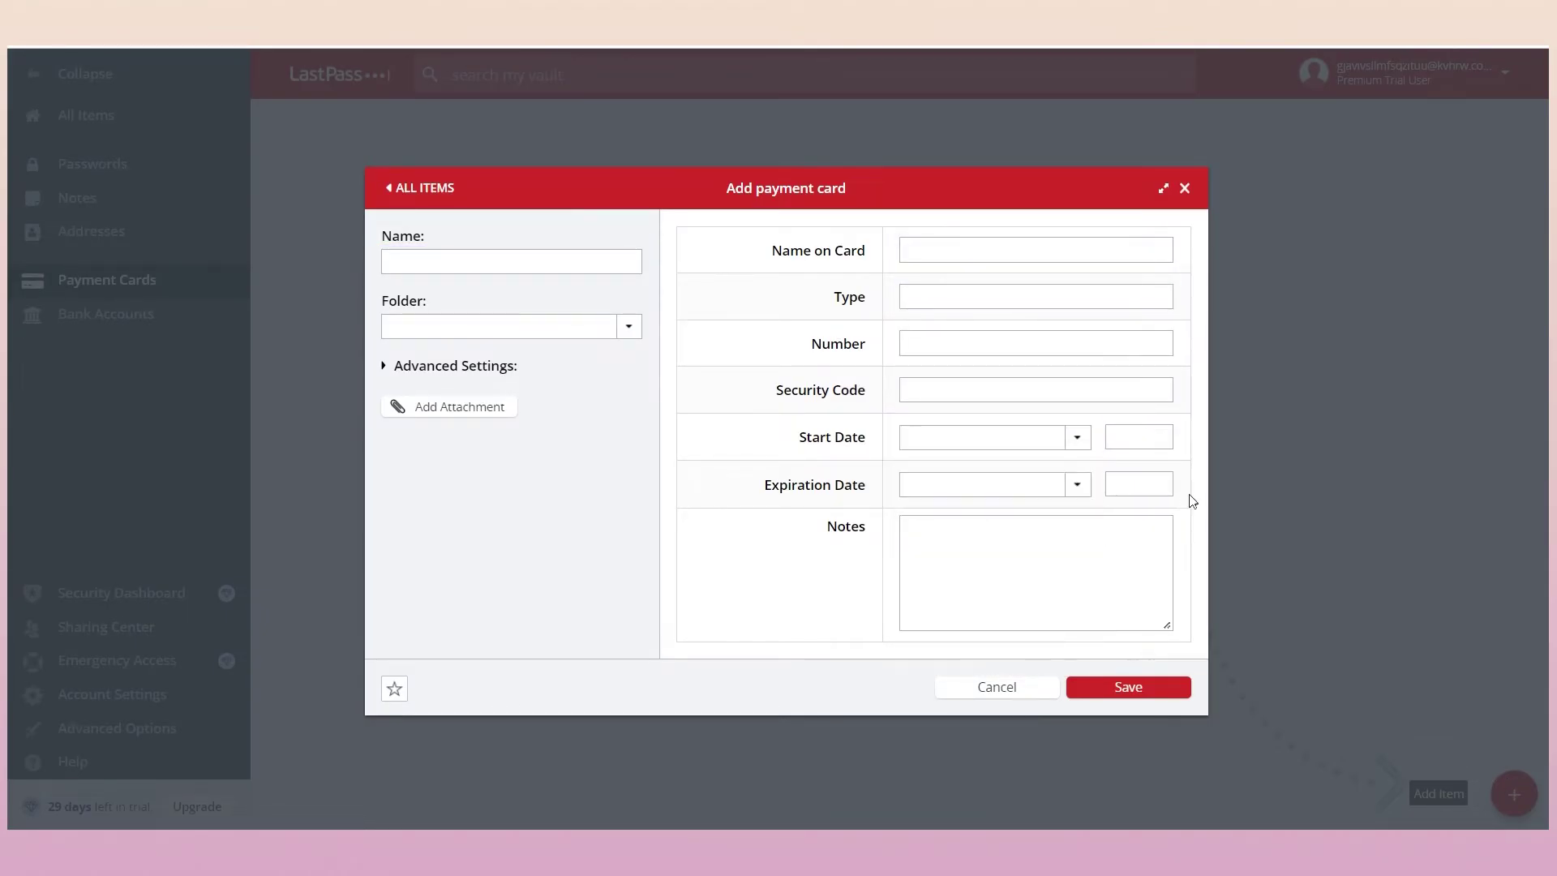
left_click(1186, 187)
left_click(208, 317)
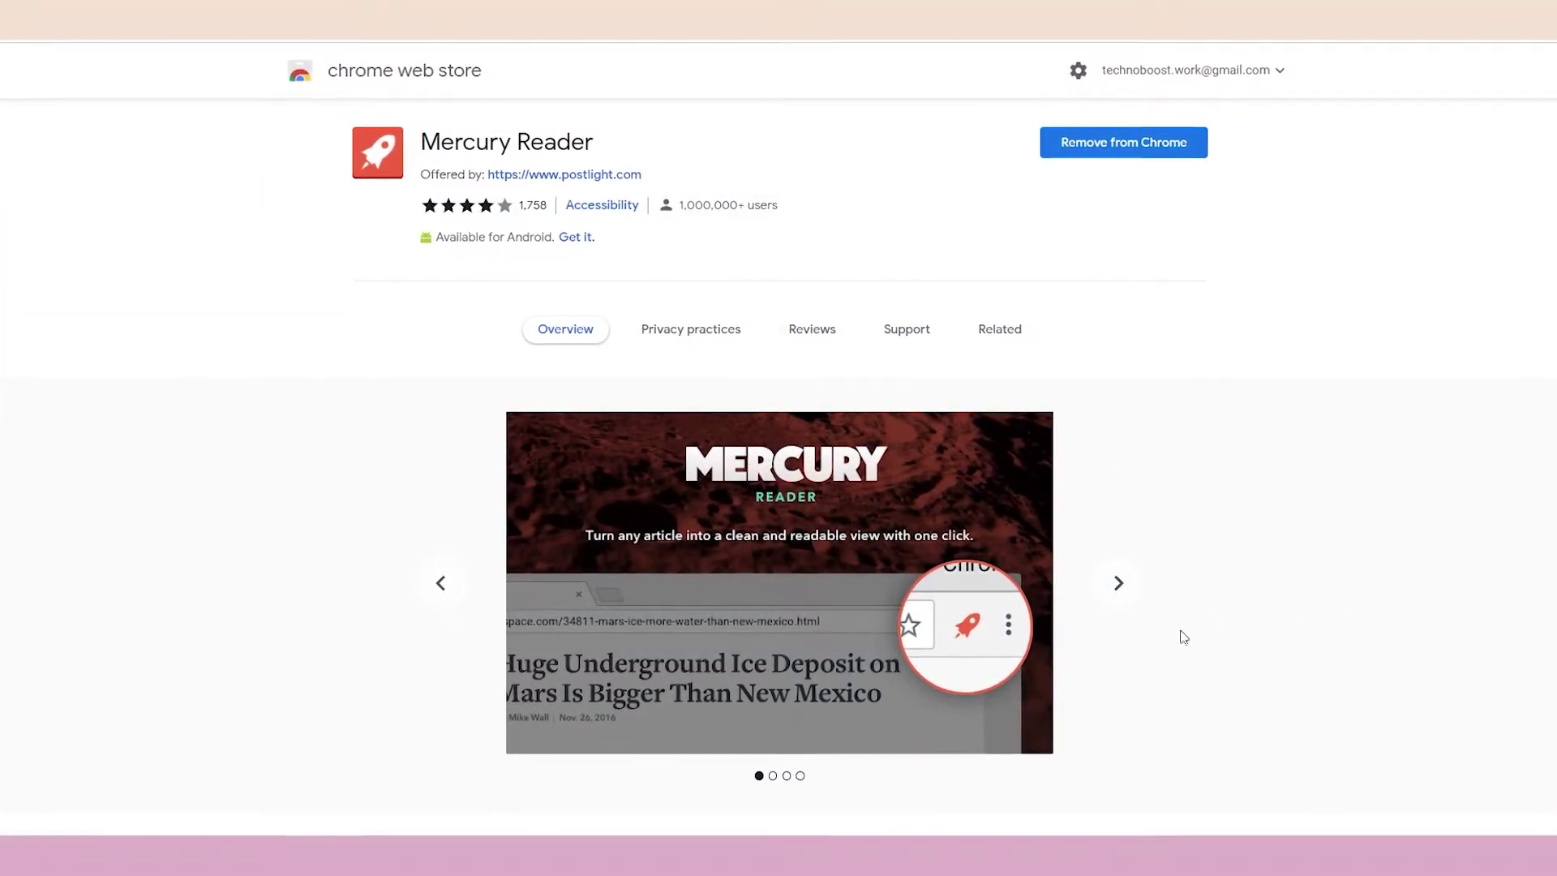
Advance the Mercury Reader carousel twice to the reader-settings screenshot.
left_click(1120, 601)
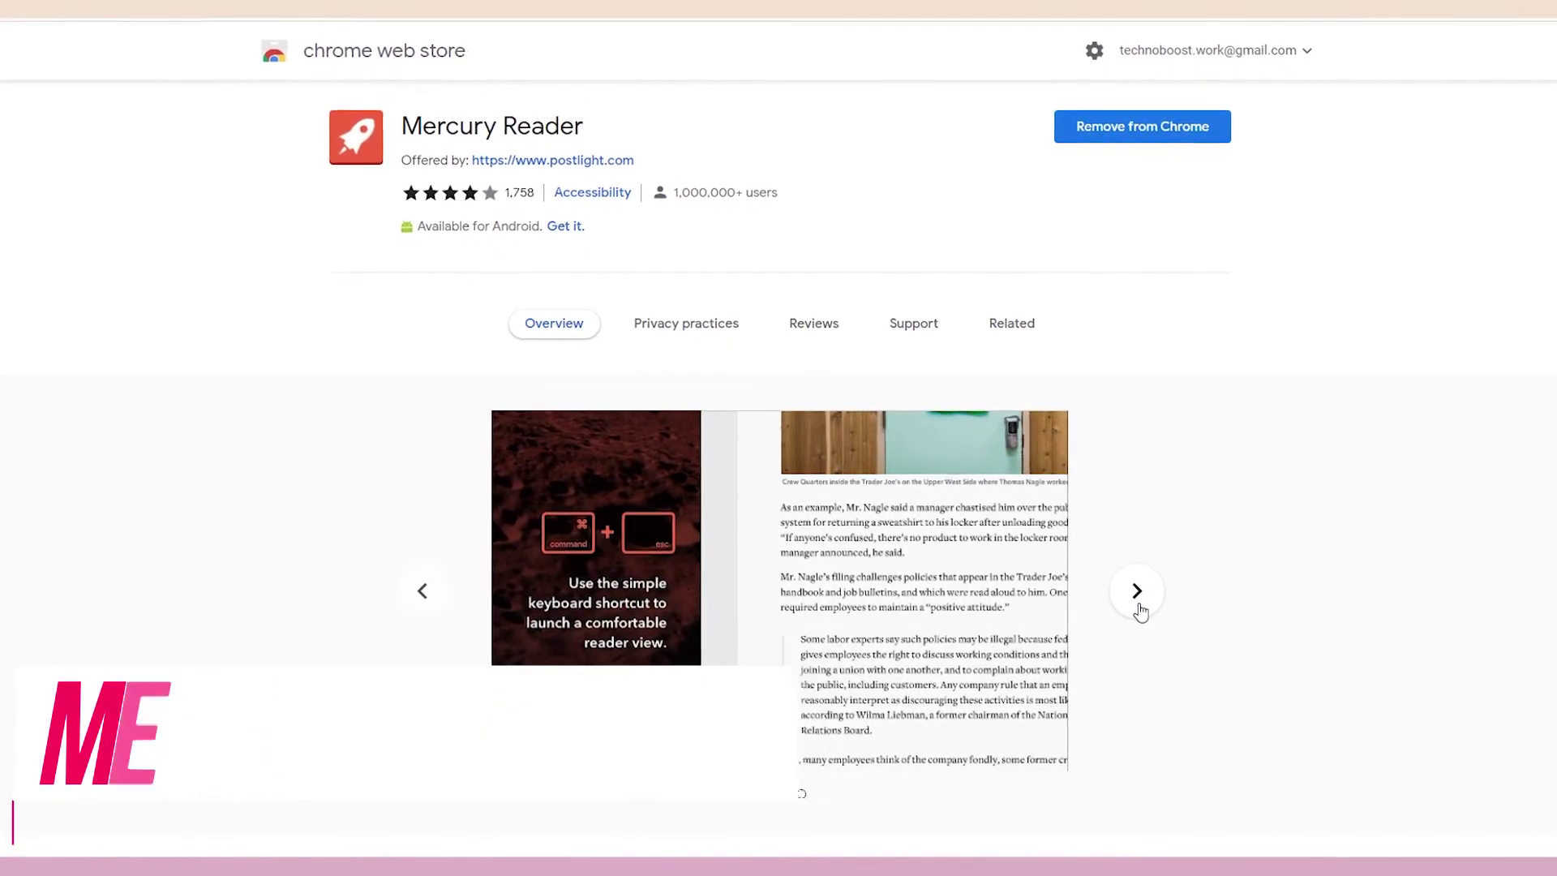
left_click(1135, 605)
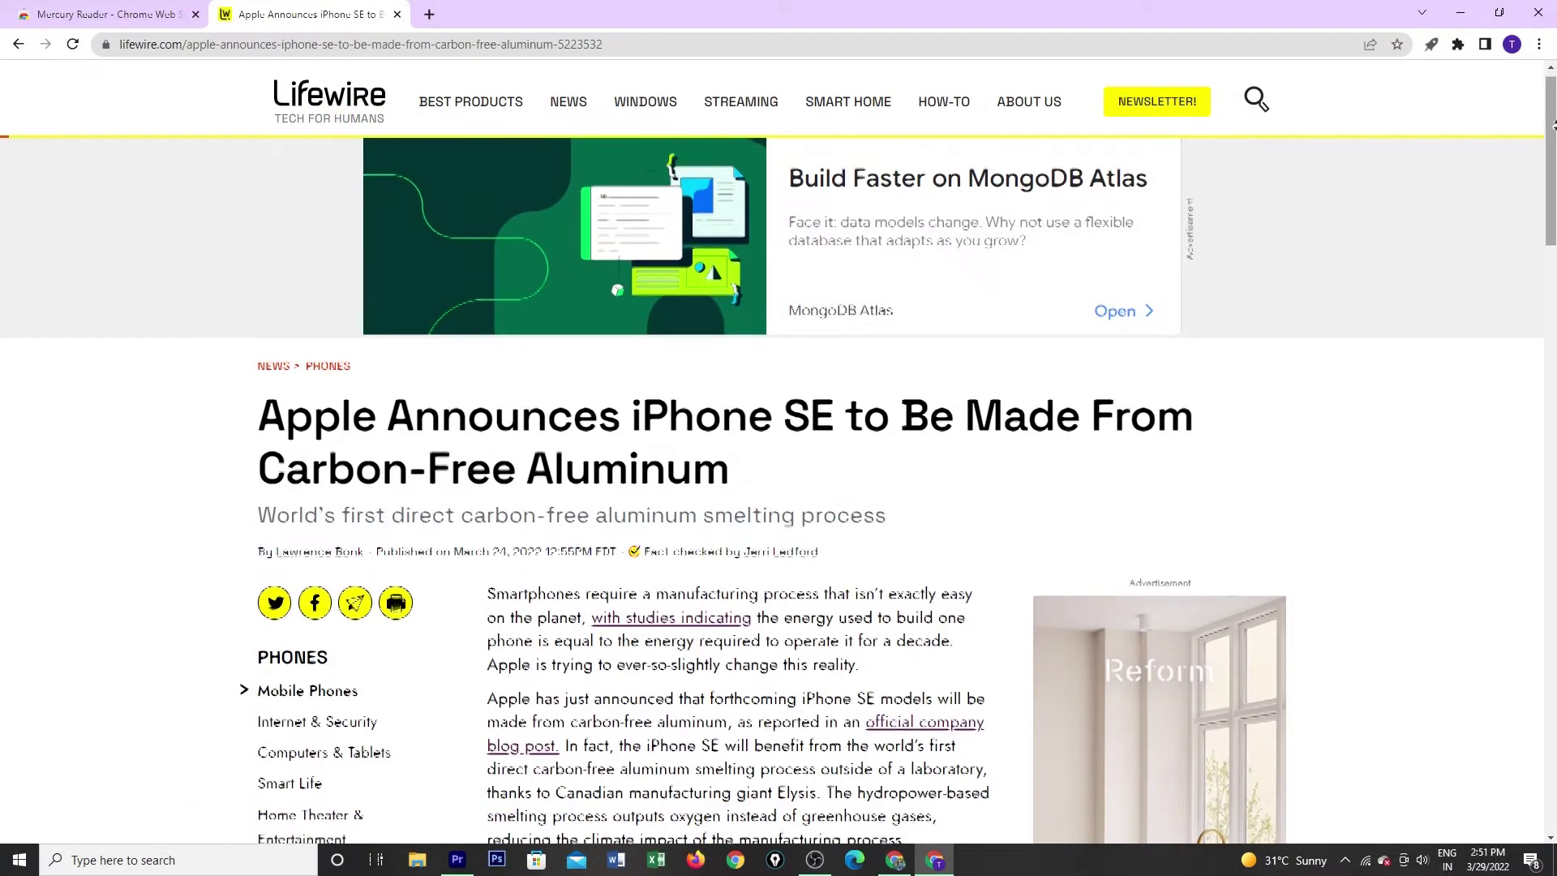
left_click_drag(1552, 108, 1552, 77)
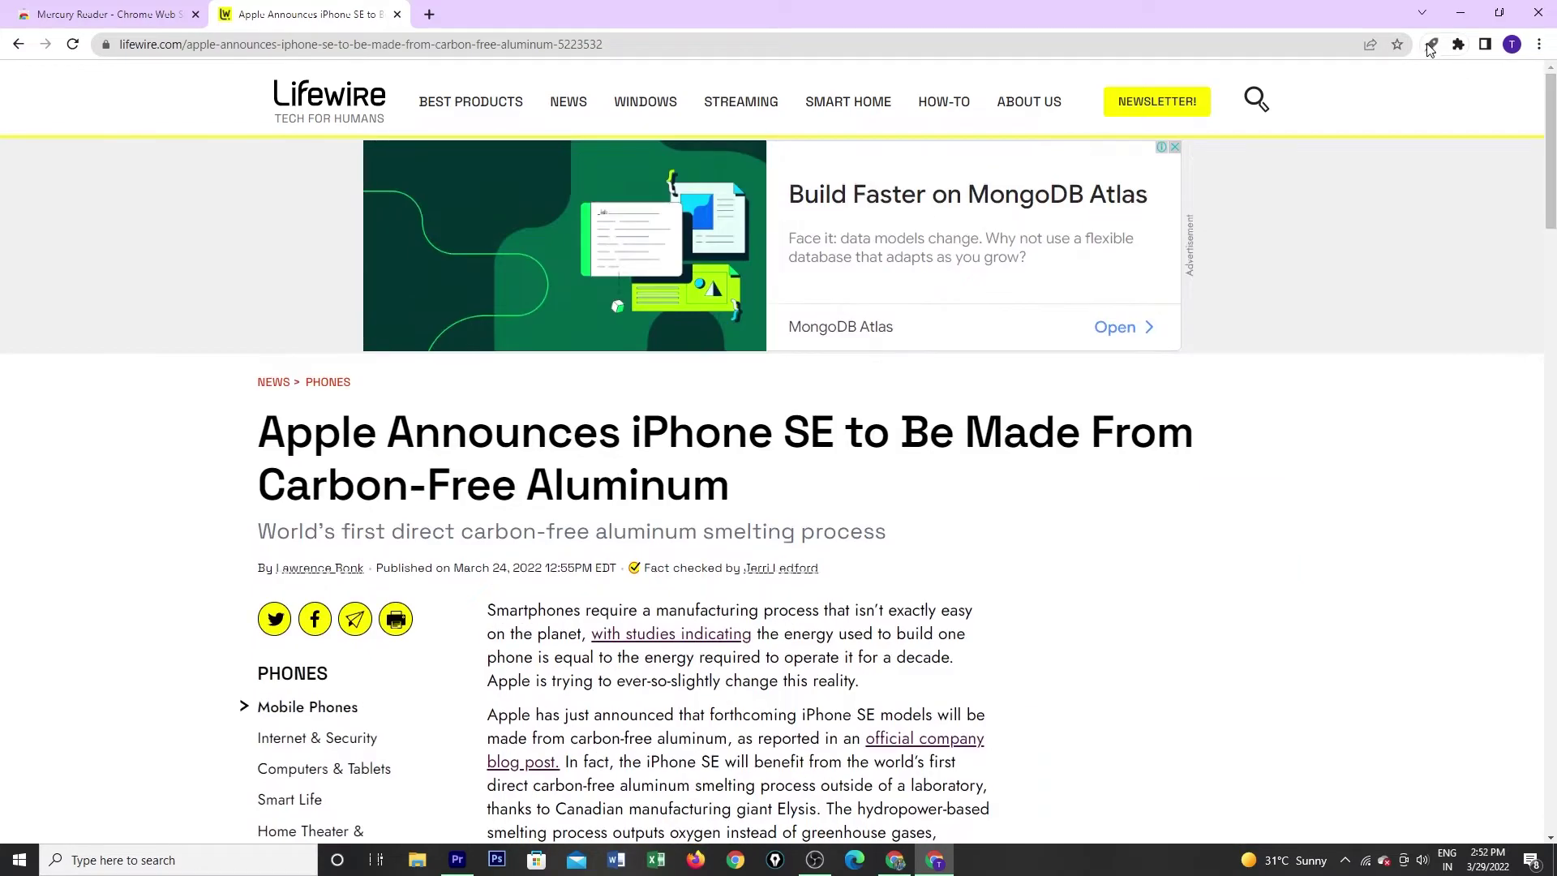
Show the iPhone SE article in Mercury Reader with Large text, Sans/Serif and Dark theme, and preview Send to Kindle.
left_click(1431, 45)
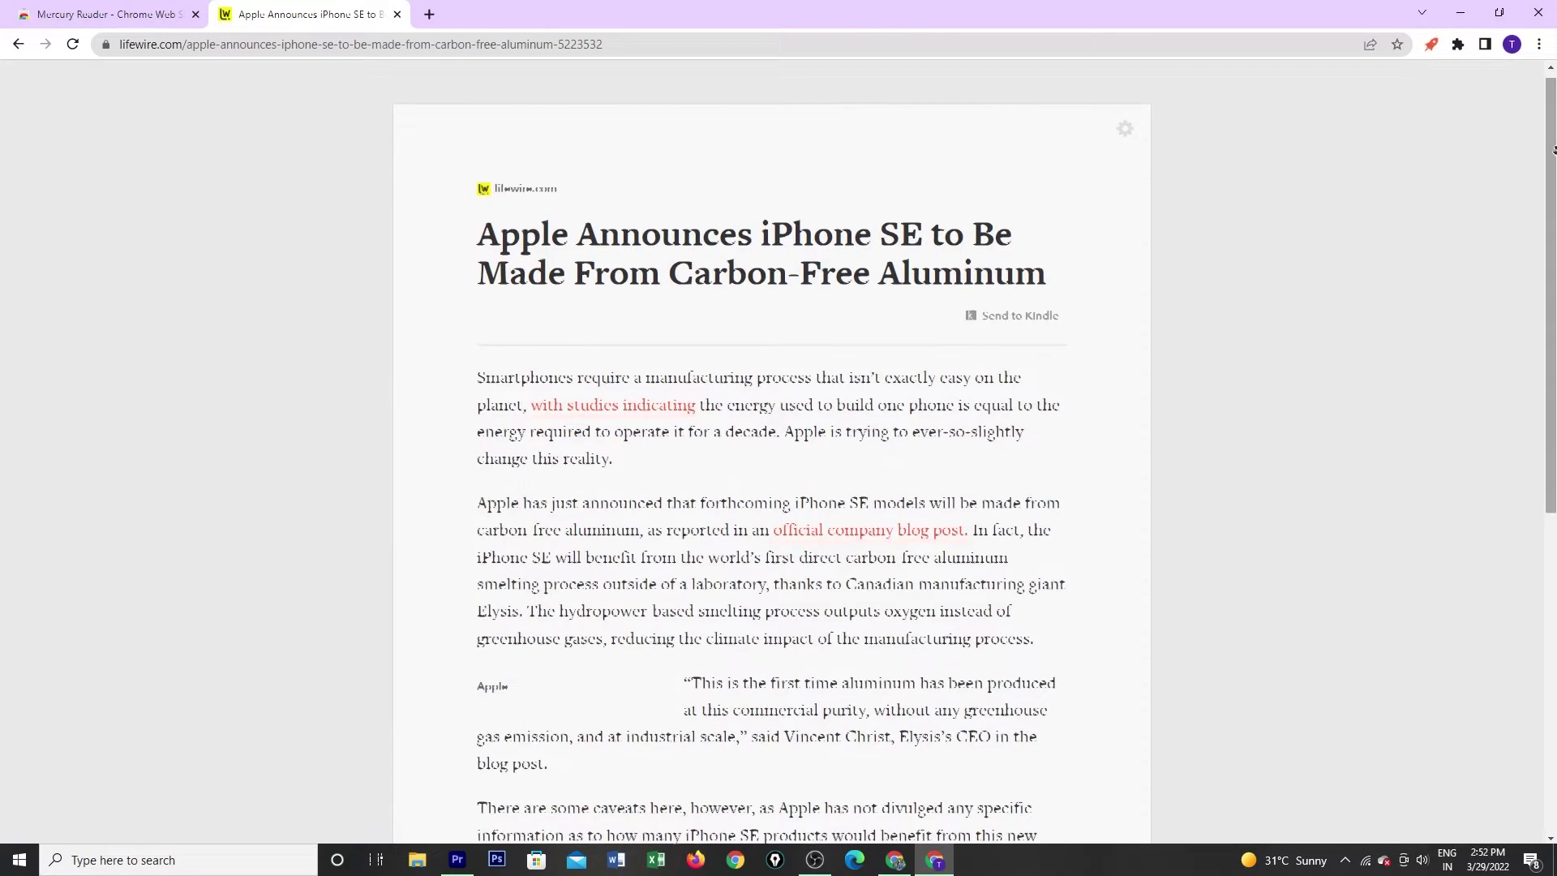
left_click(1126, 112)
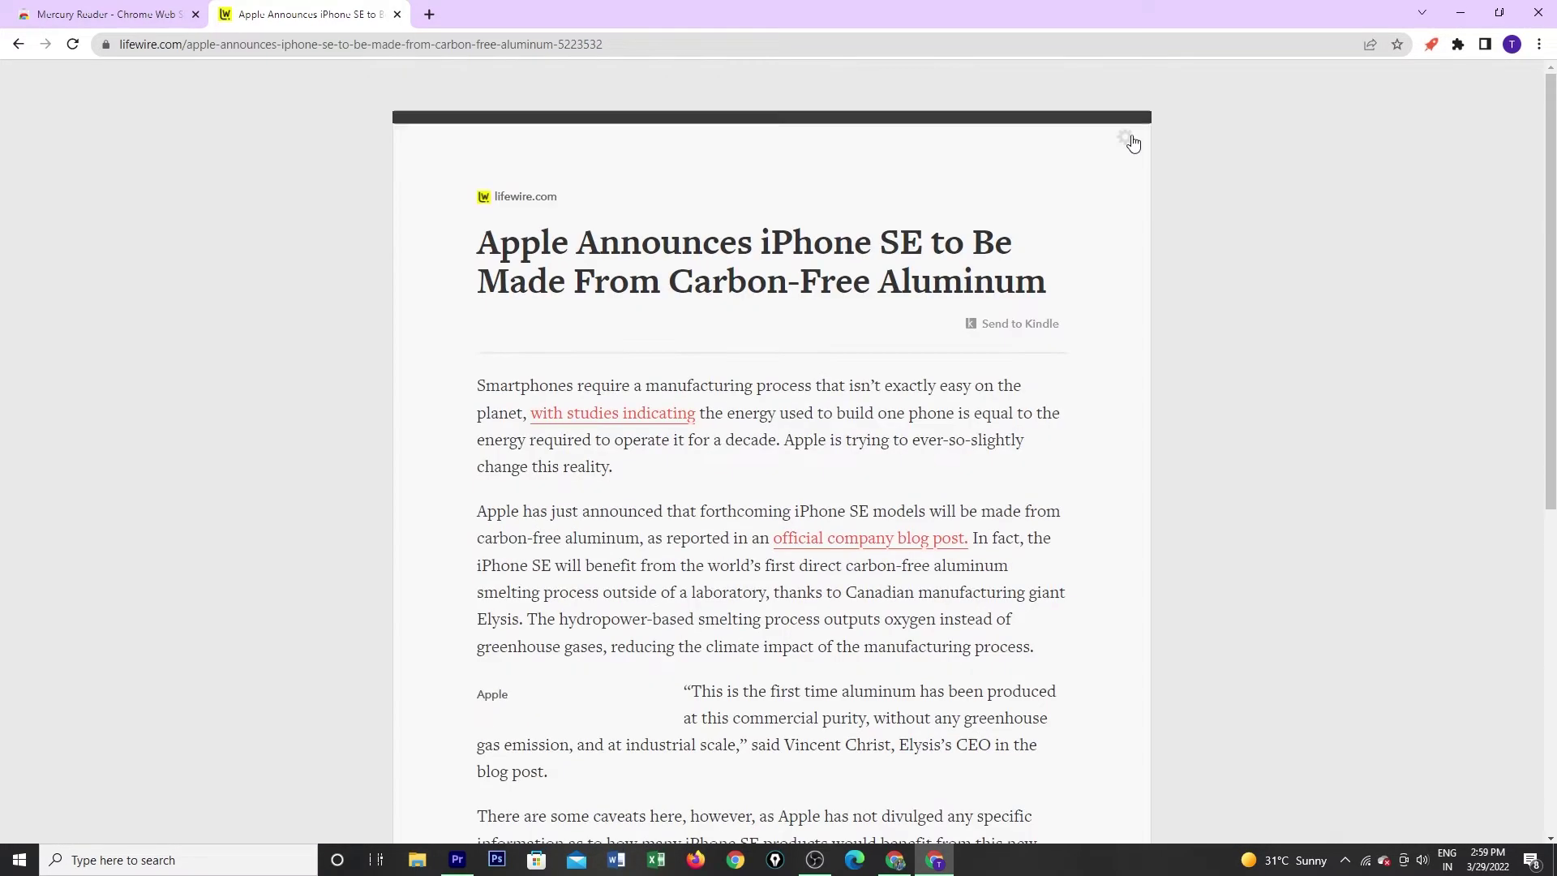
left_click(672, 137)
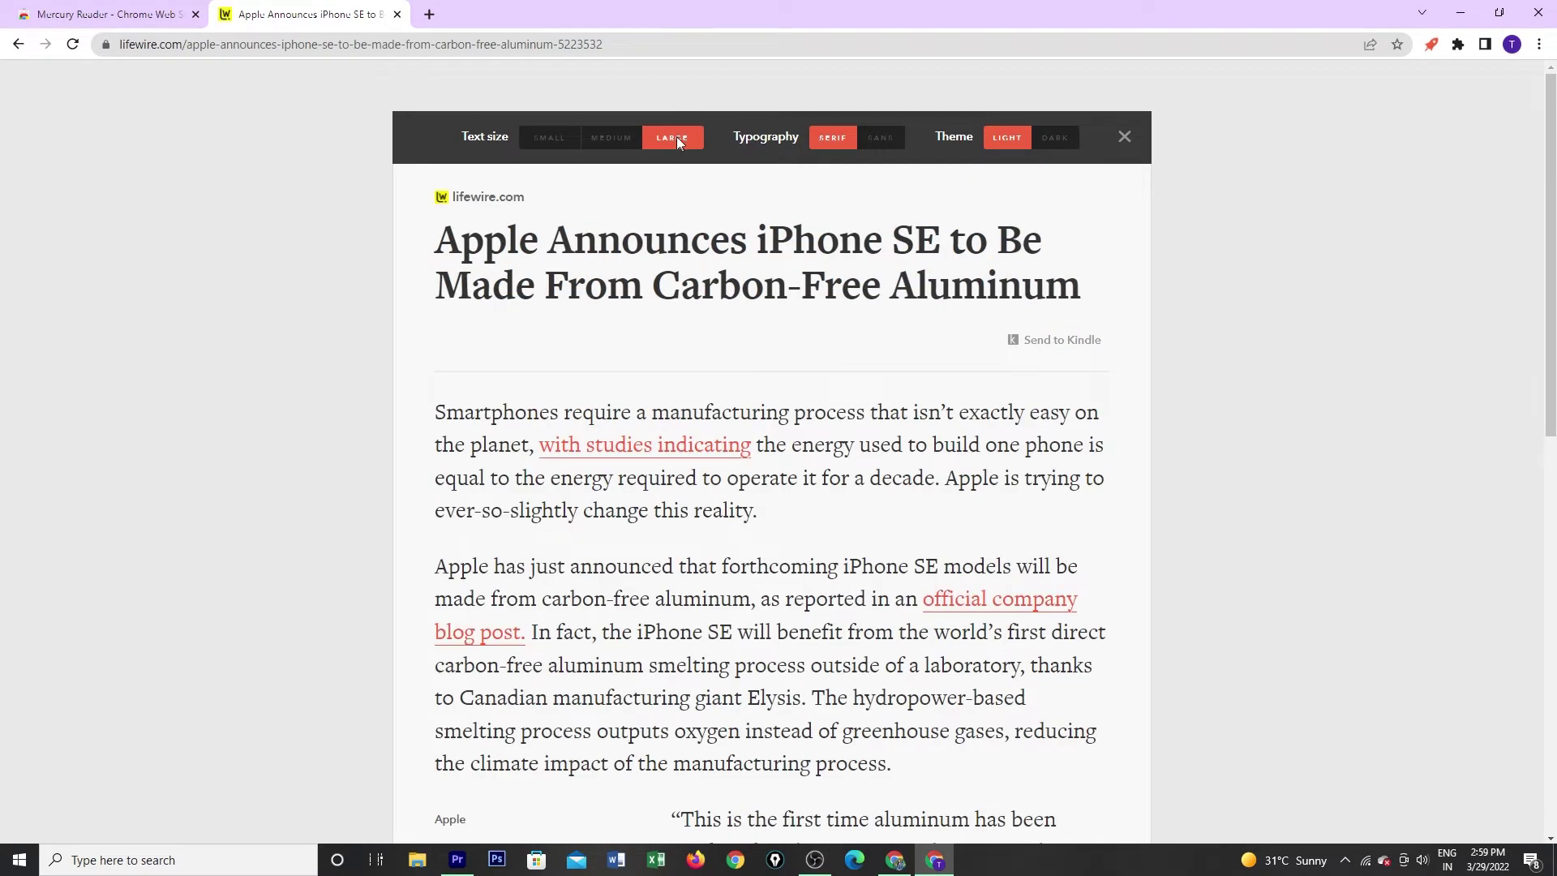
left_click(874, 138)
left_click(832, 137)
left_click(1042, 141)
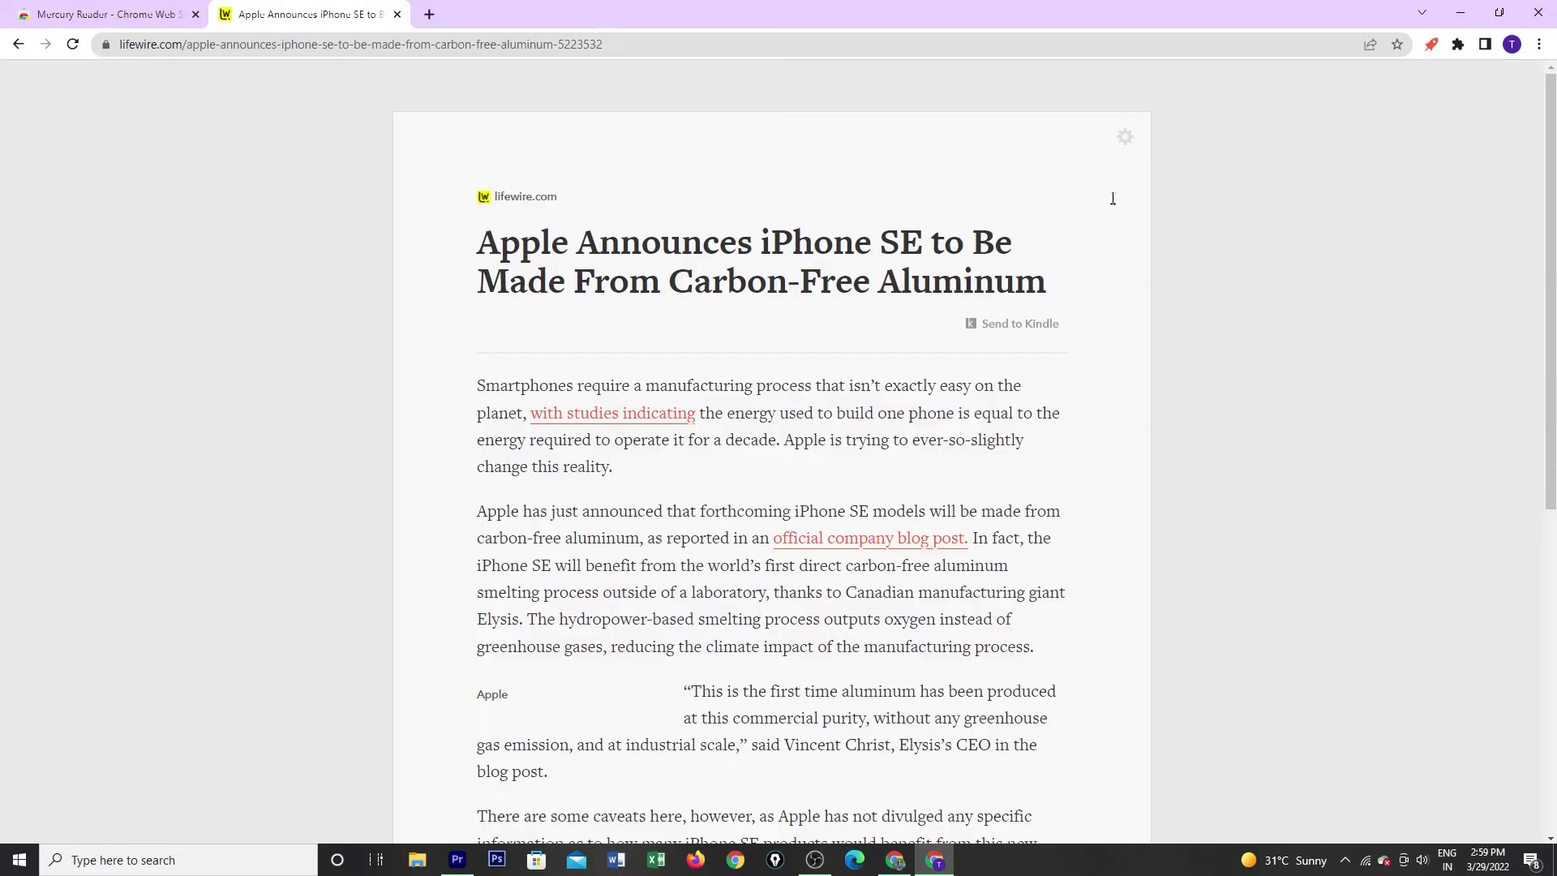
left_click(1031, 321)
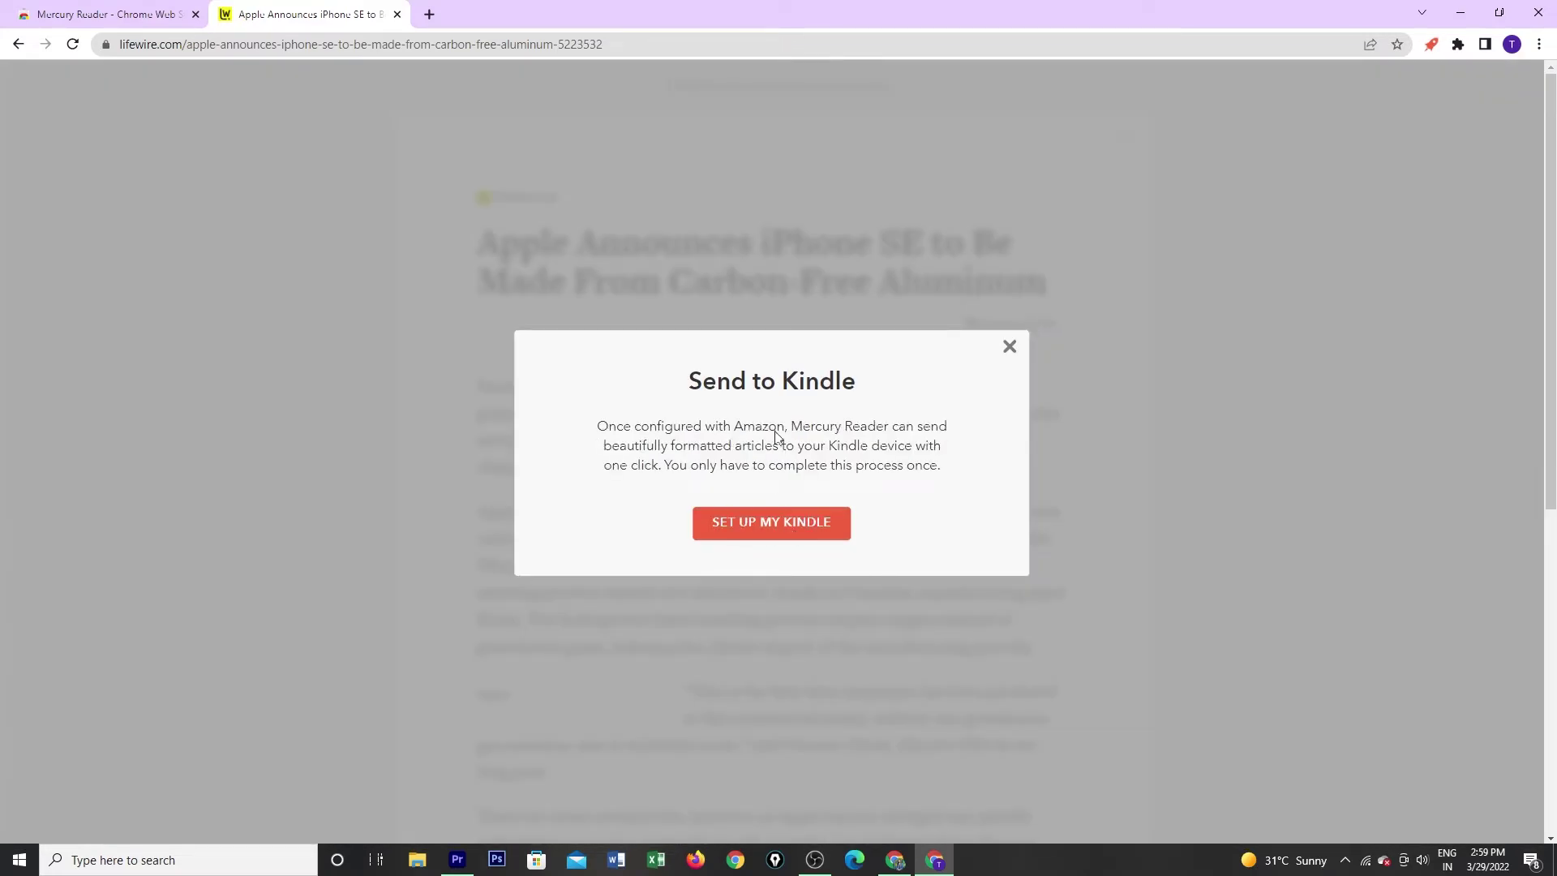
left_click(1009, 350)
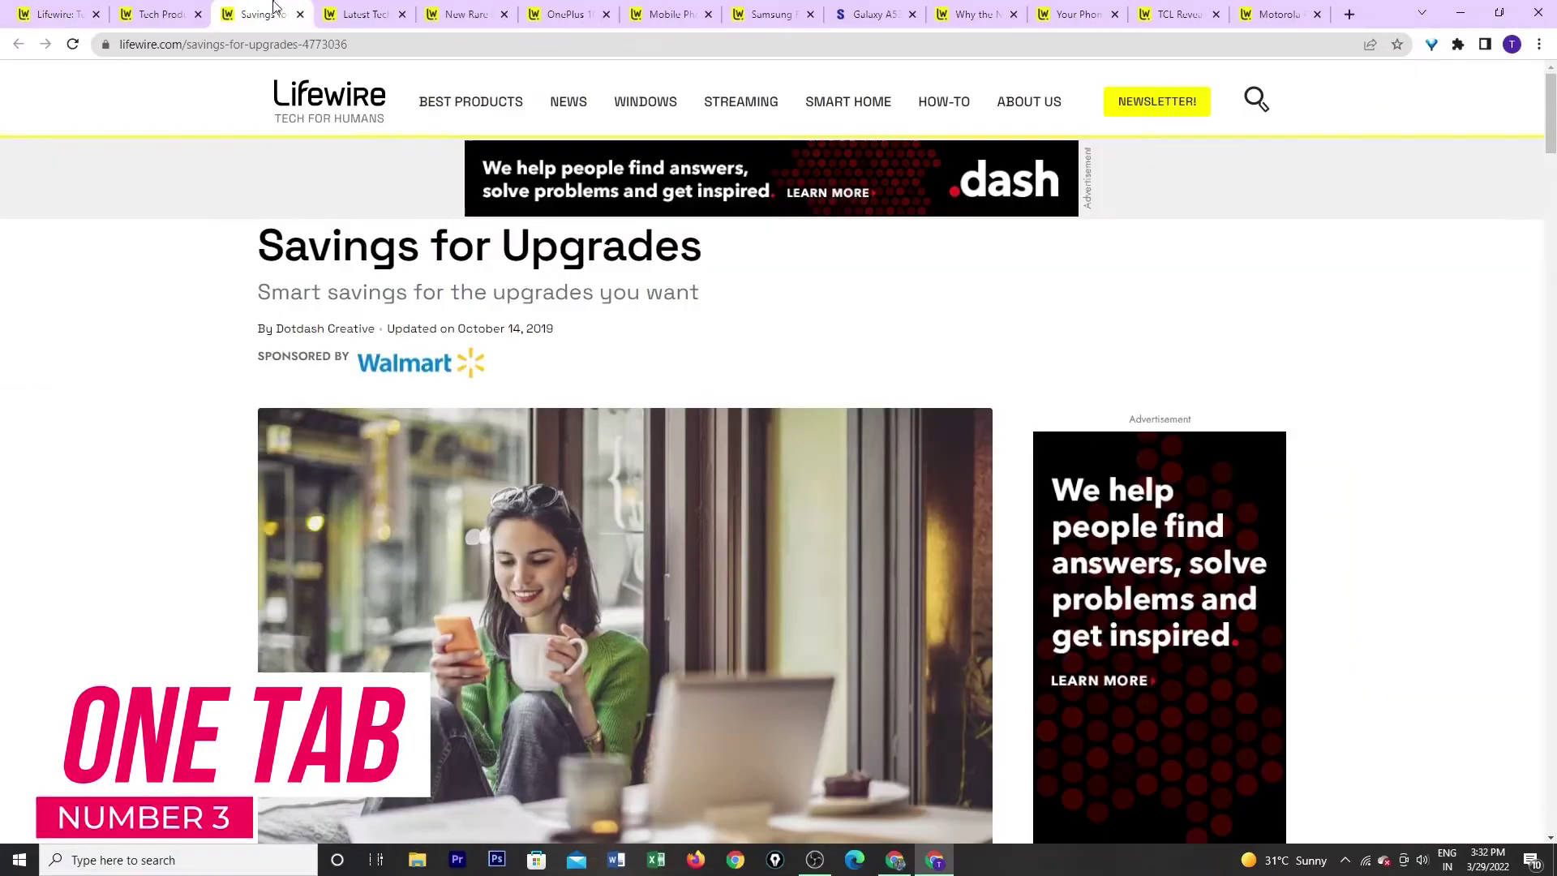
Step through the open tabs to the 'Your Phone Might Someday Identify You' article.
left_click(365, 14)
left_click(466, 13)
left_click(666, 13)
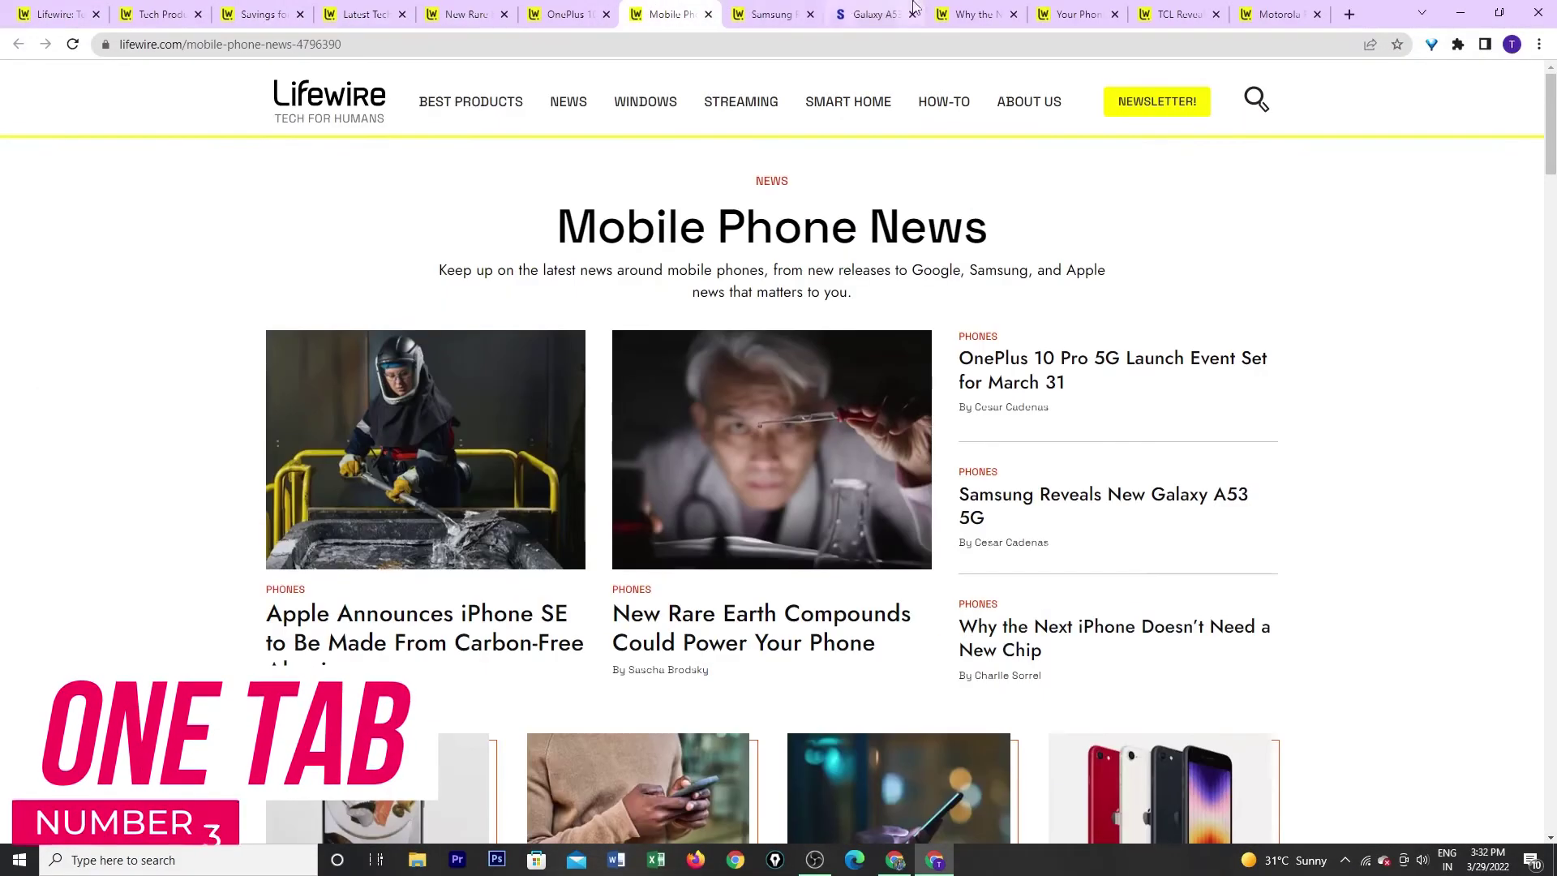
left_click(974, 13)
left_click(1083, 12)
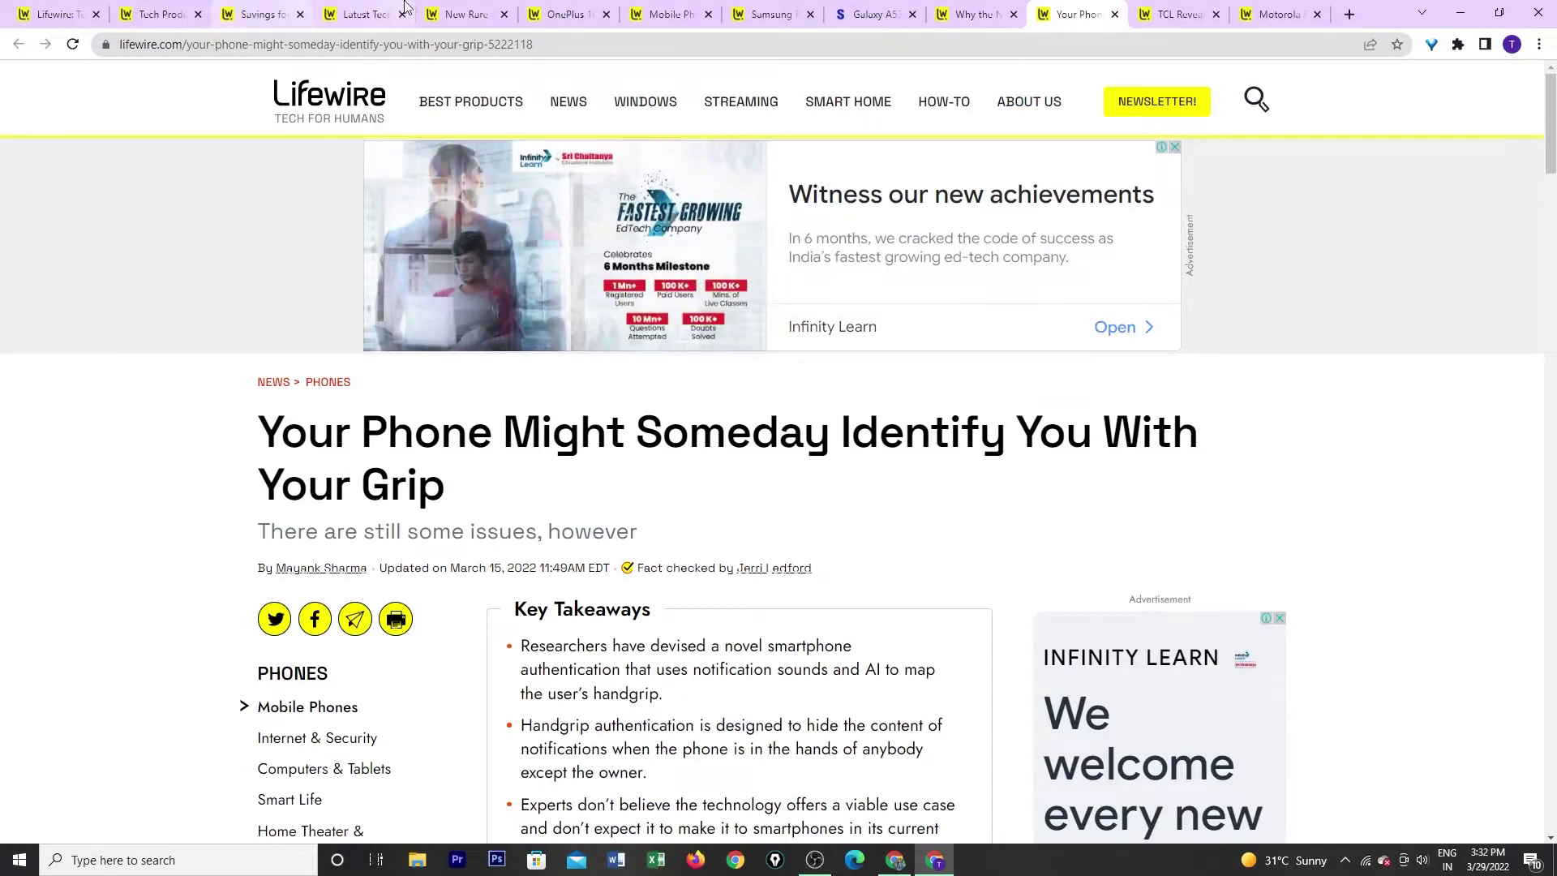
Open and close Task Manager, then collapse all 13 tabs into a OneTab list.
key("ctrl+shift+Escape")
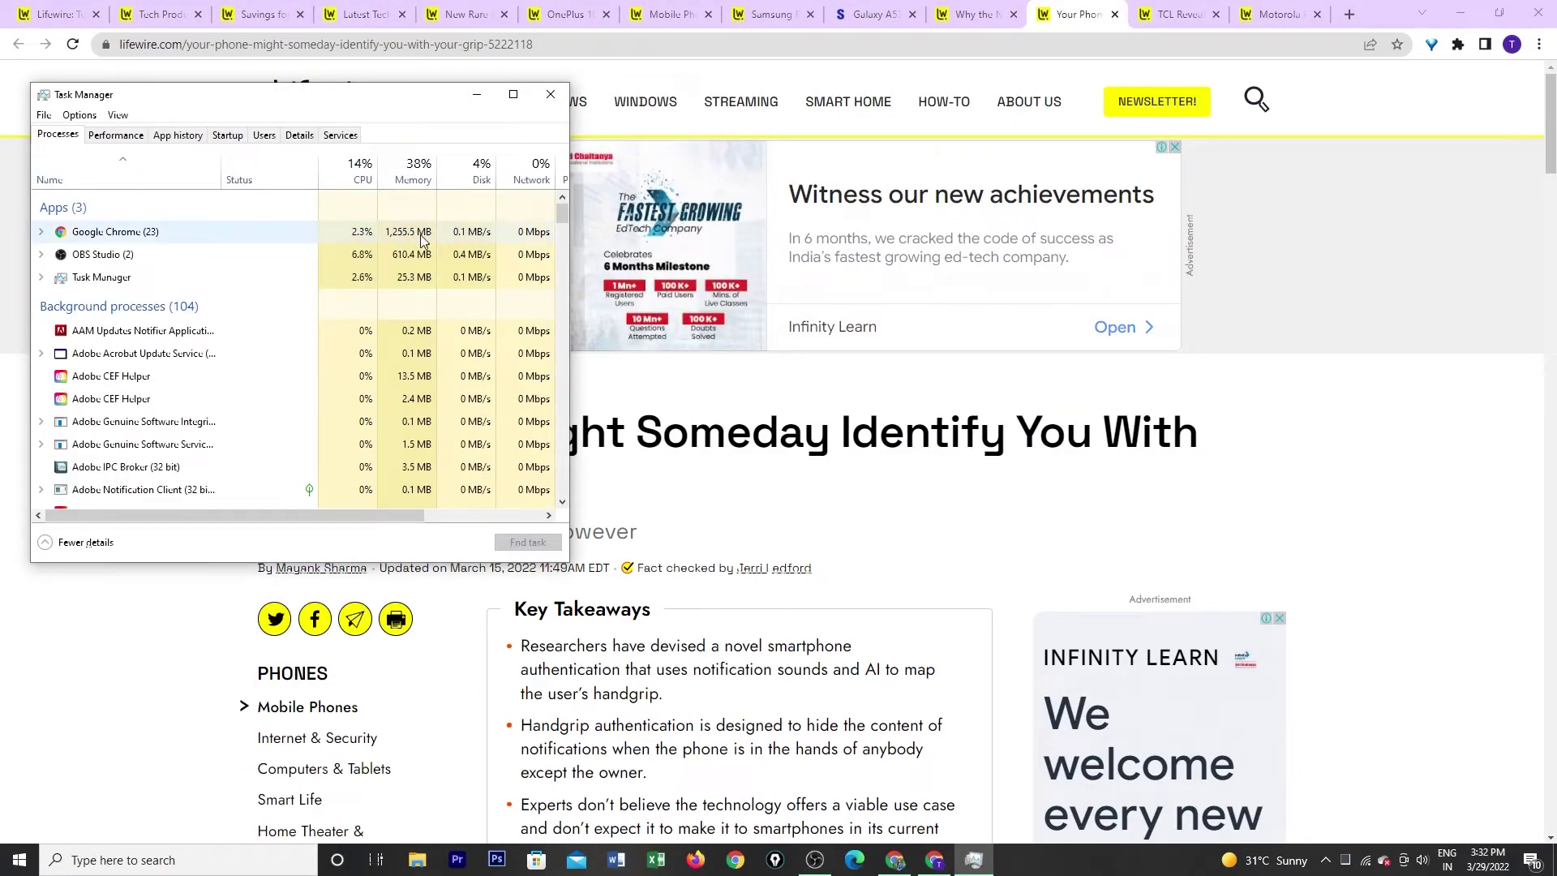
left_click(552, 96)
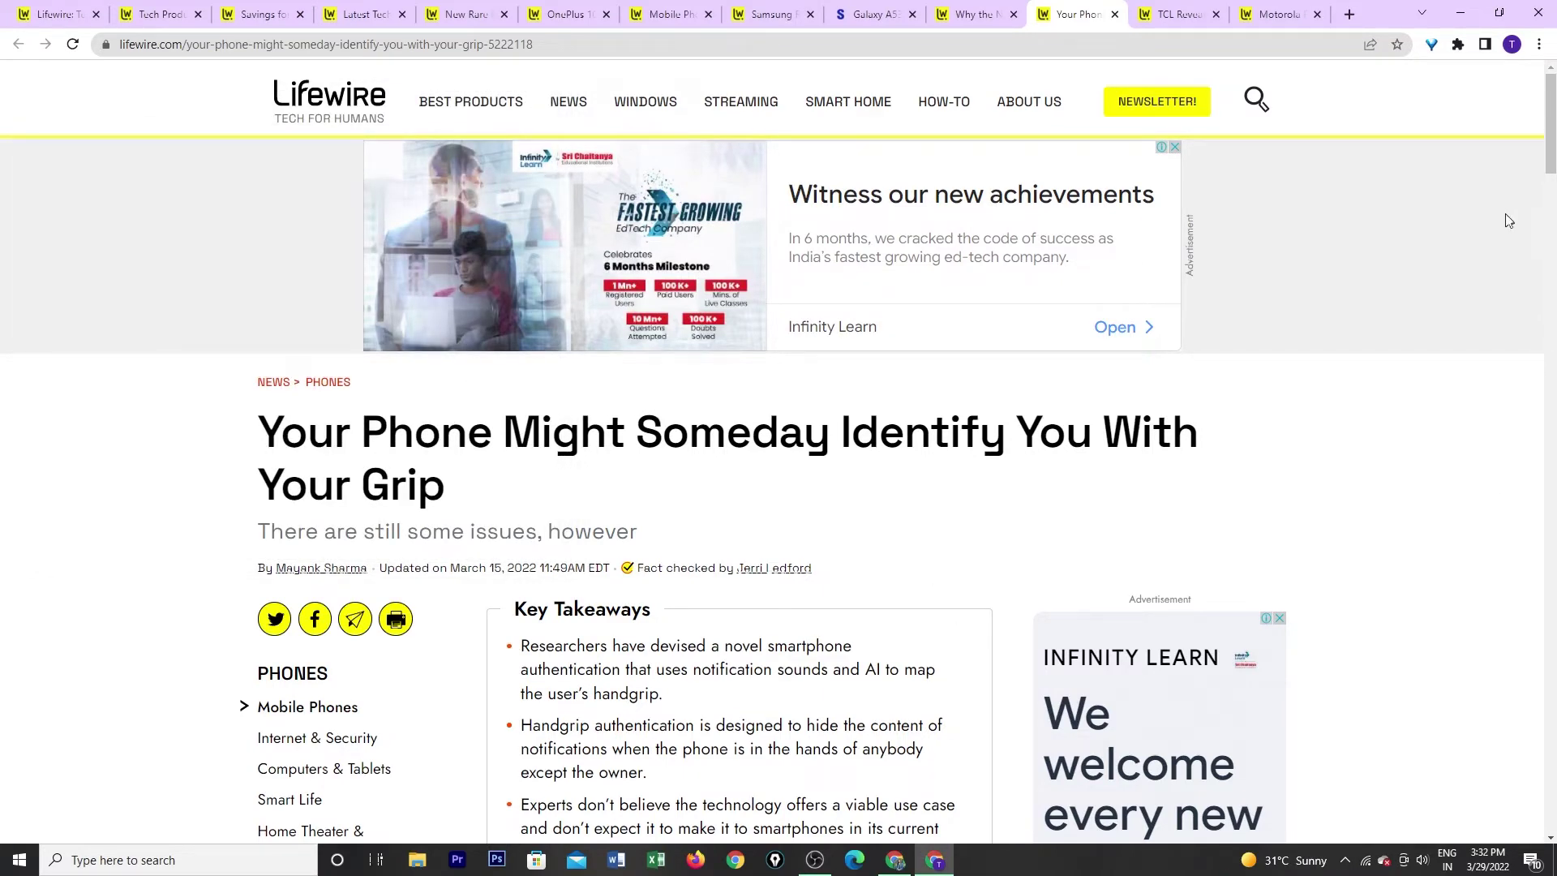
left_click(1430, 44)
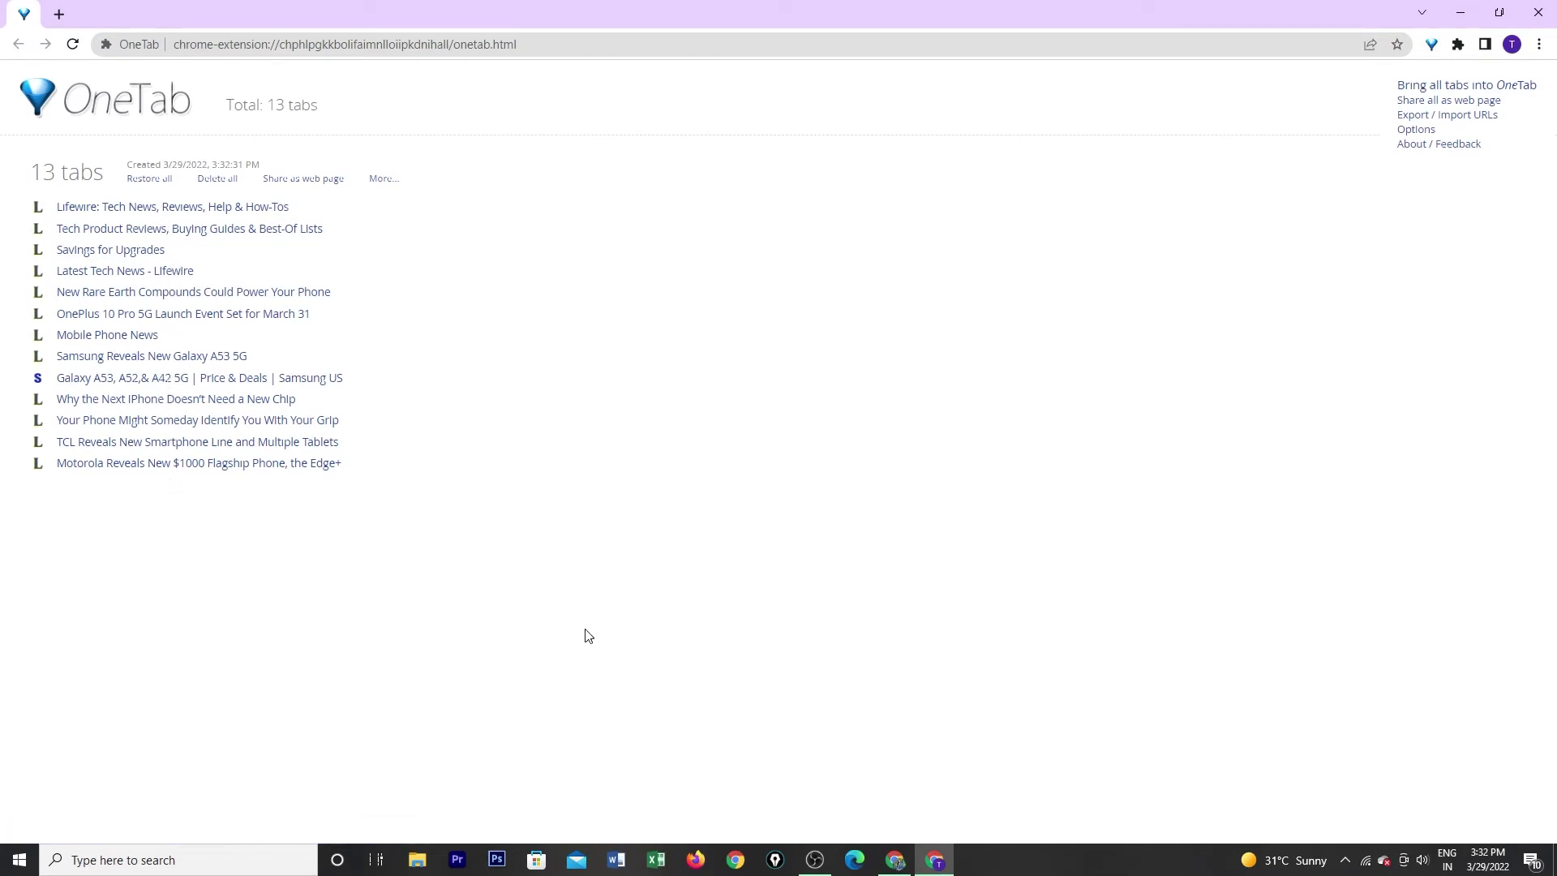
key("ctrl+shift+Escape")
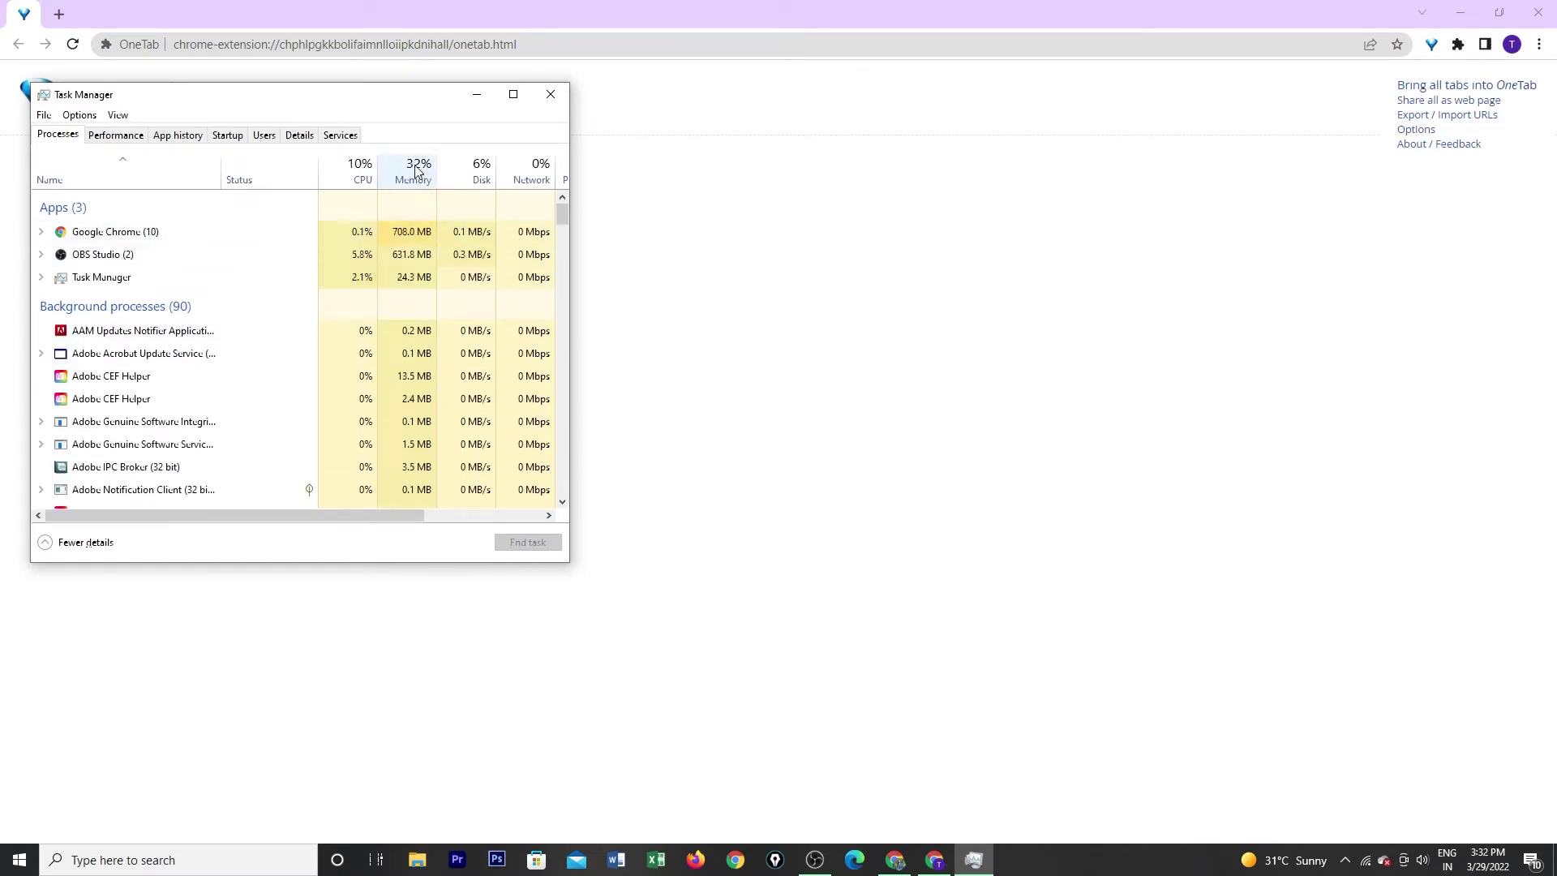
key("alt+F4")
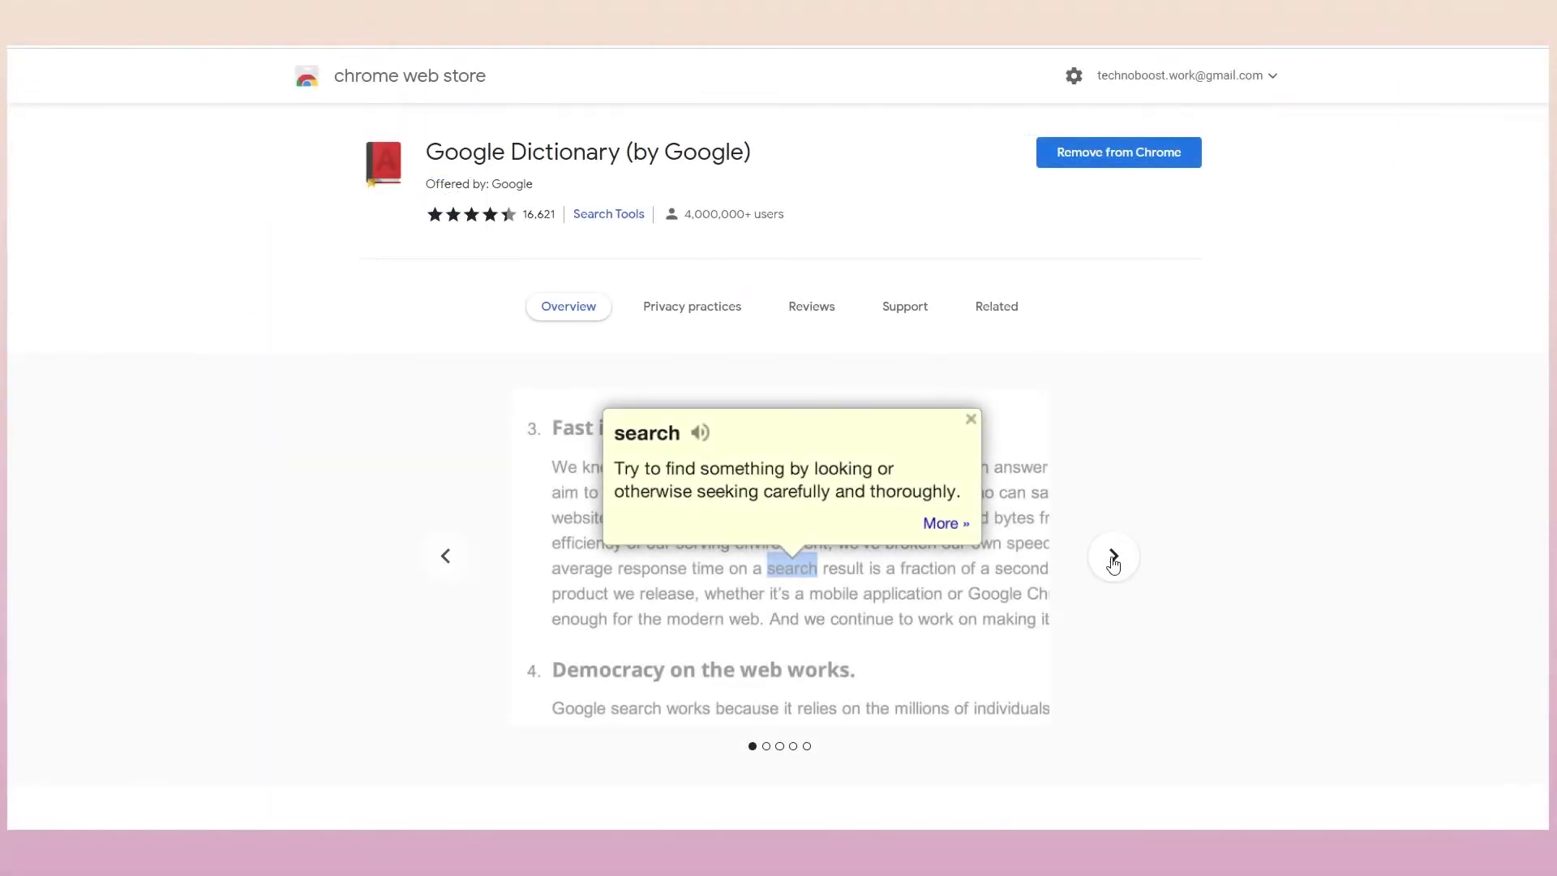
Advance the Google Dictionary screenshots past the creativity translation to the superfluous definition slide.
left_click(1113, 563)
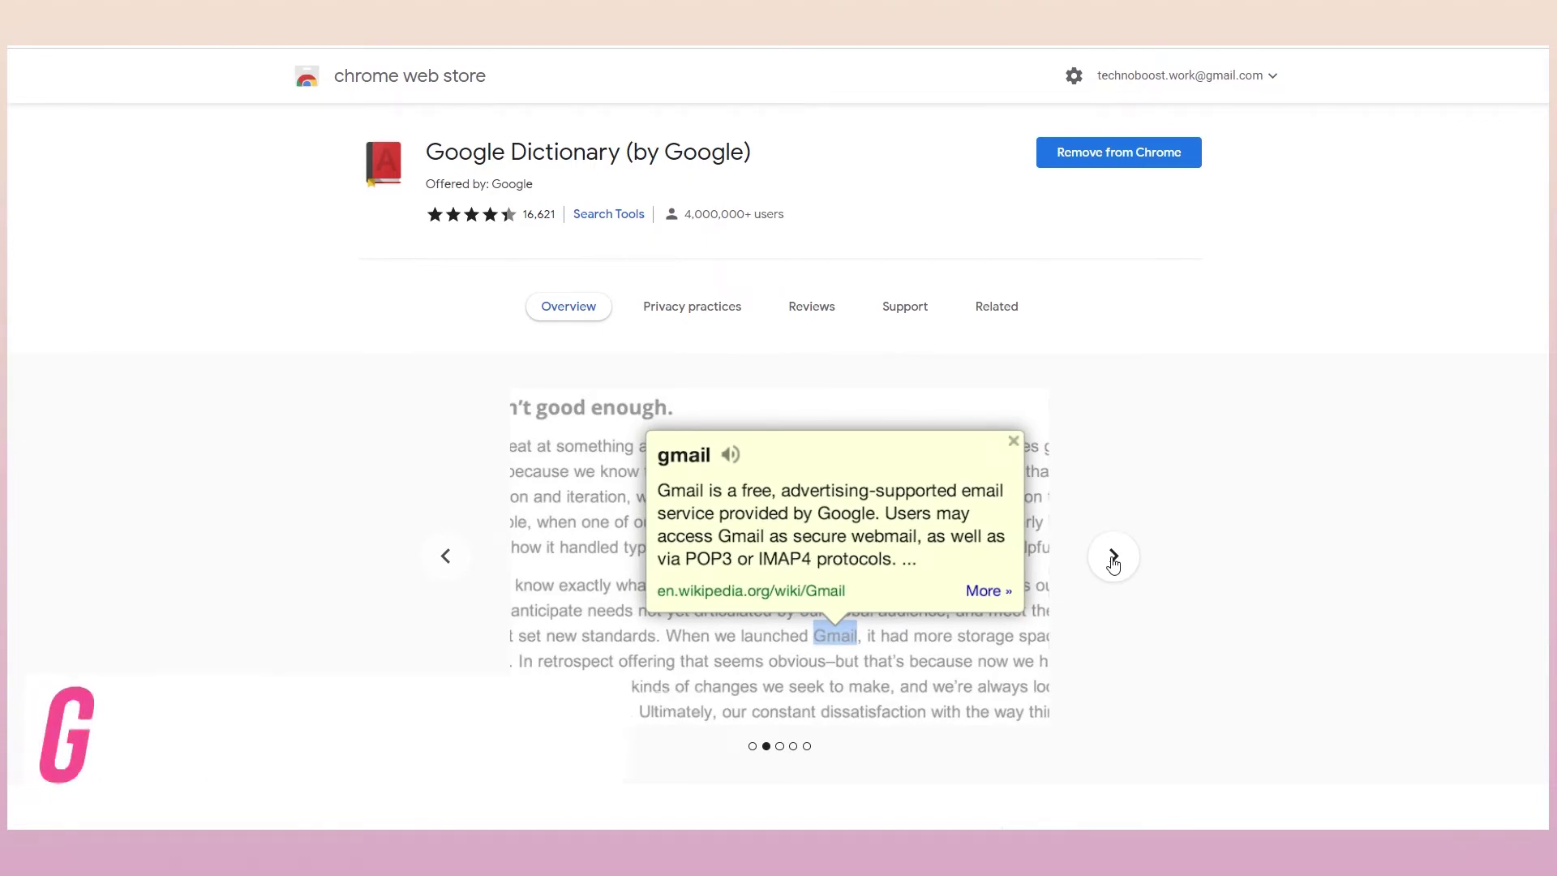
left_click(1112, 560)
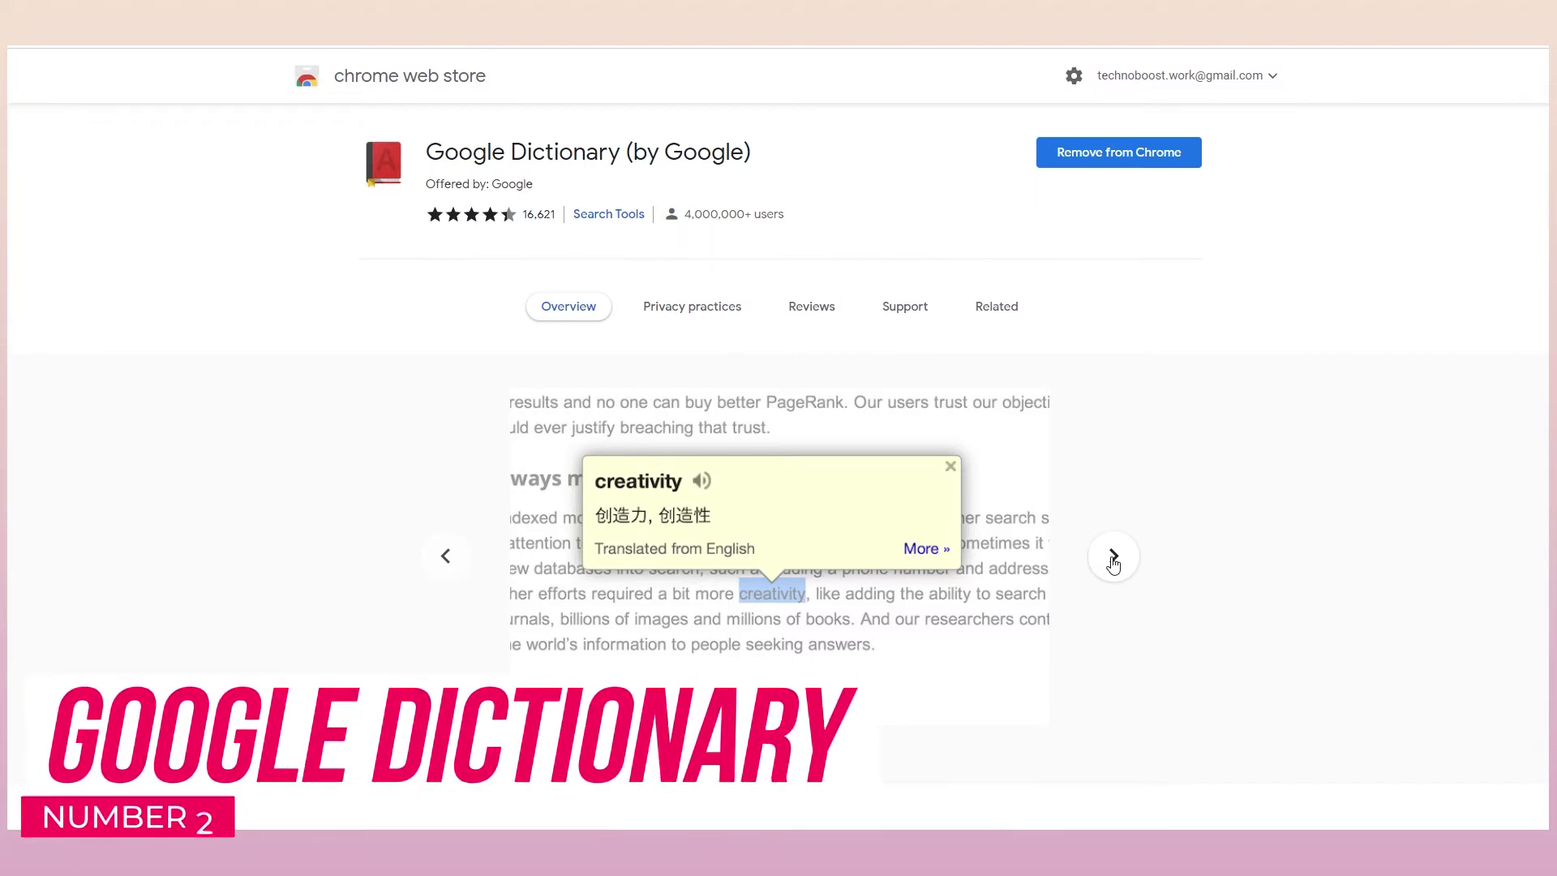
left_click(1112, 559)
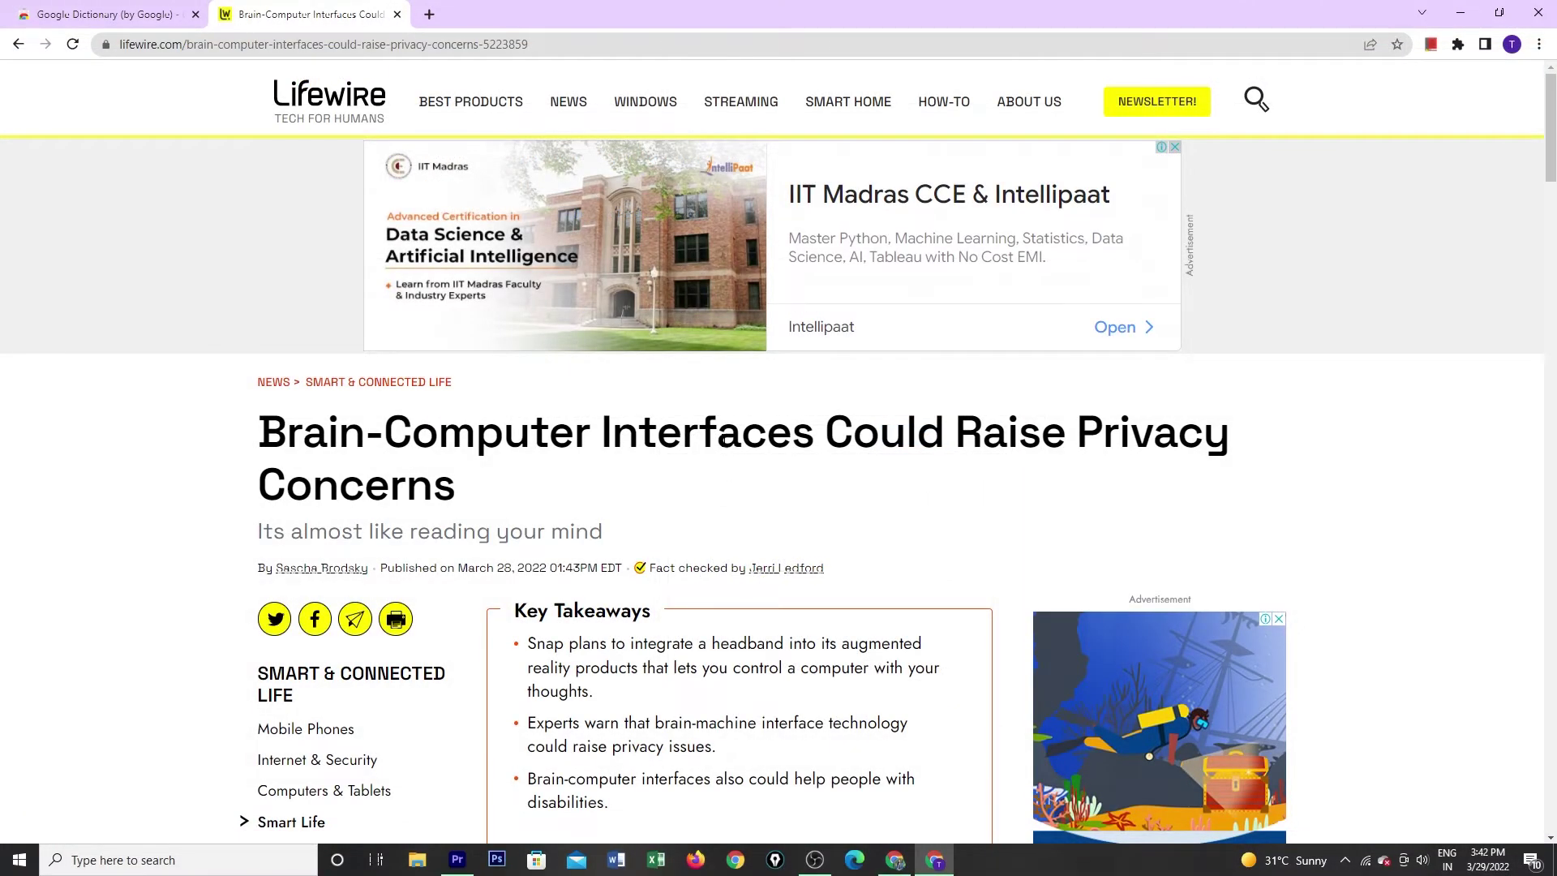
Define 'Interfaces' and 'Privacy', show the full entry for 'translated', then define 'neural'.
double_click(723, 442)
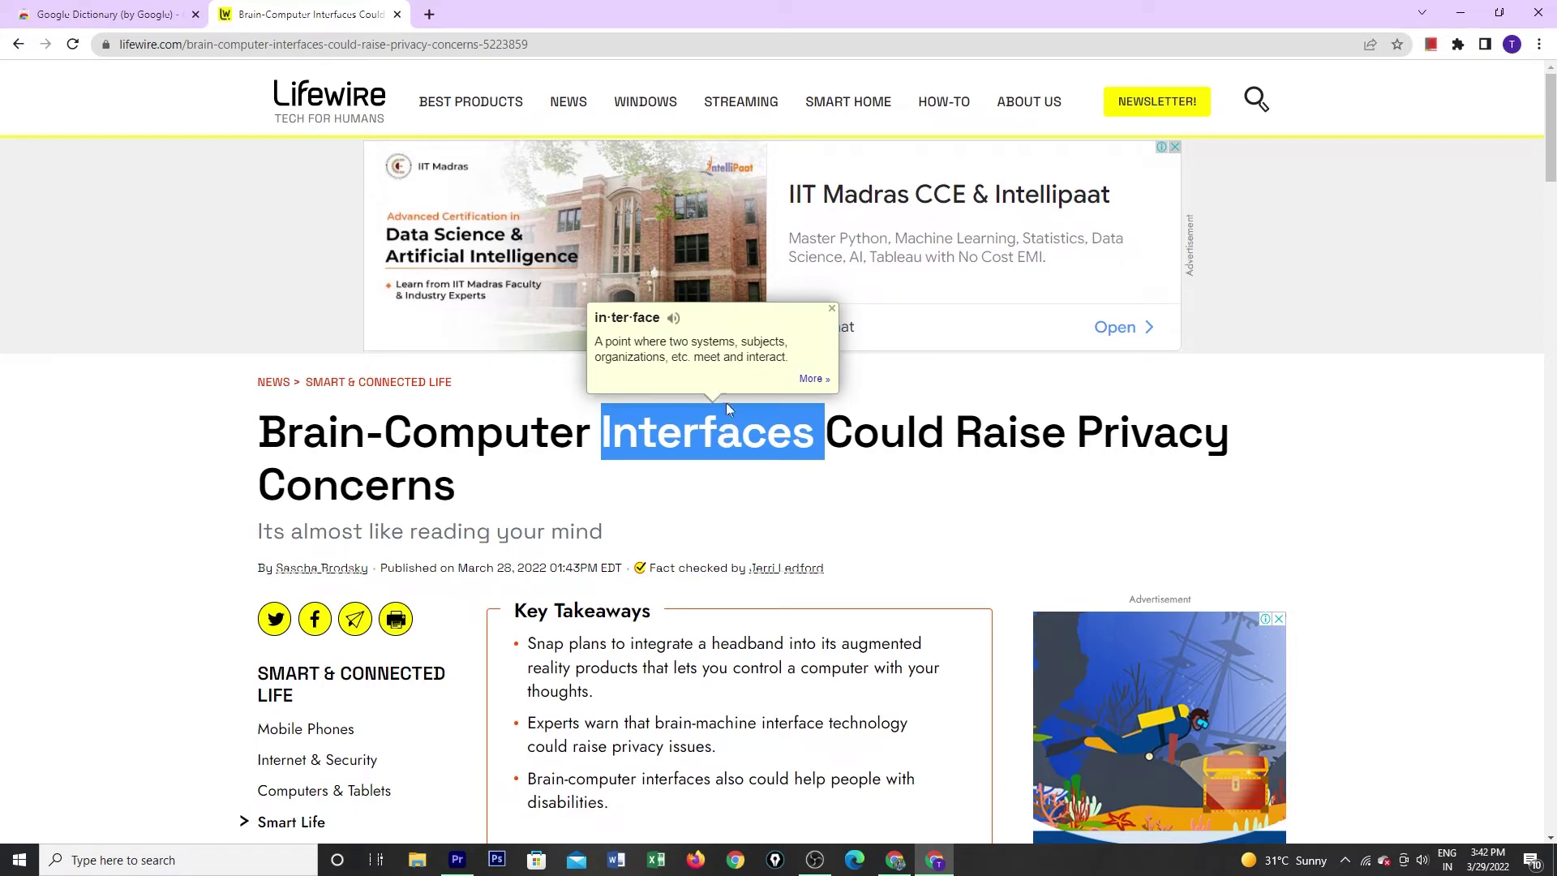
double_click(1162, 434)
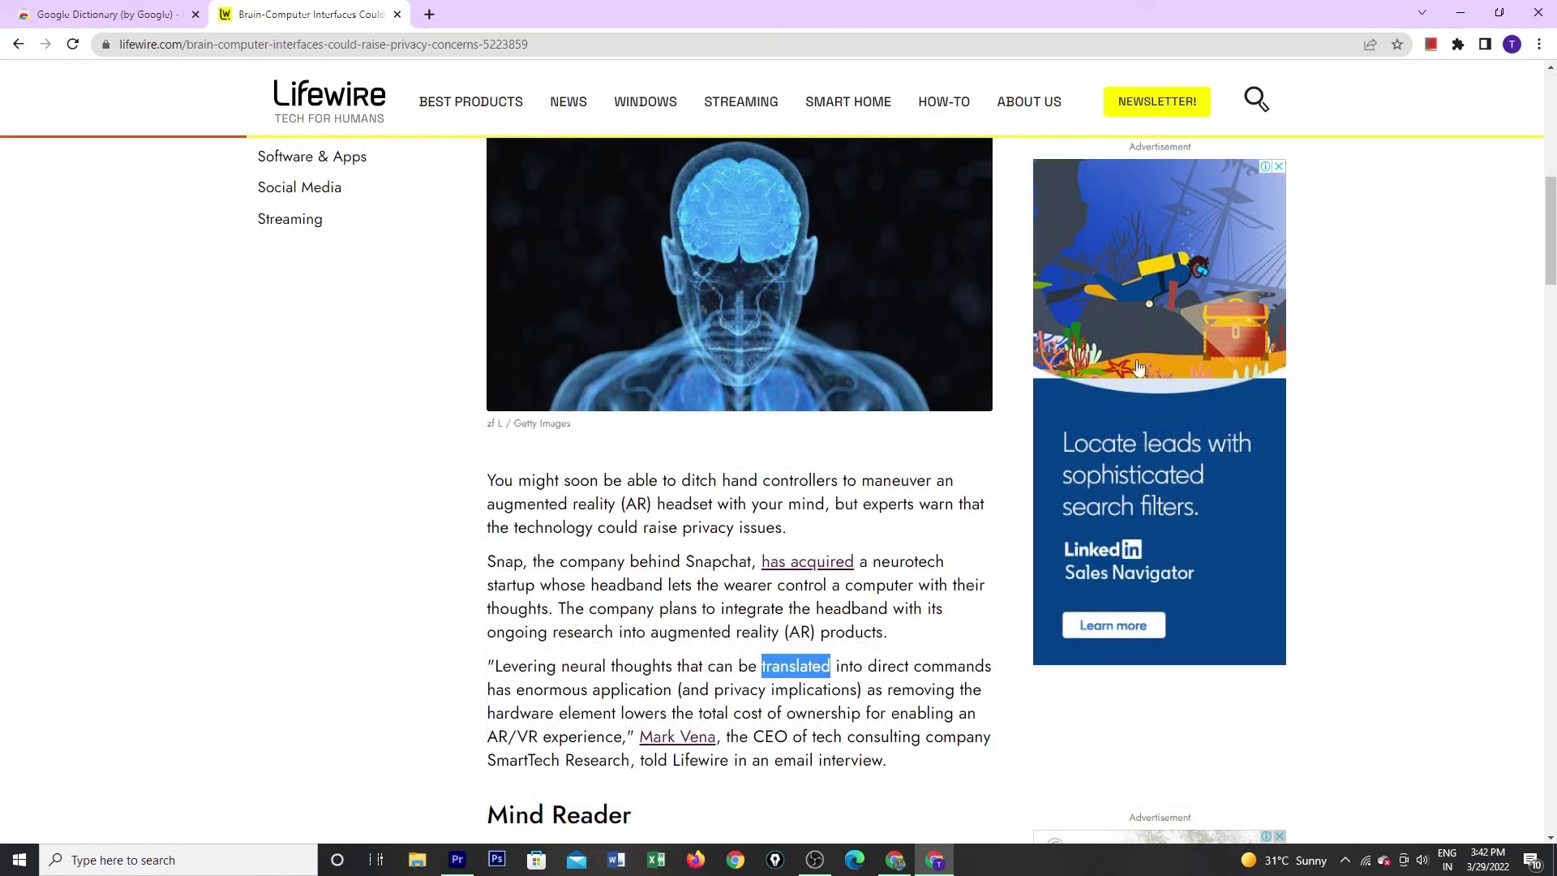
left_click(1433, 48)
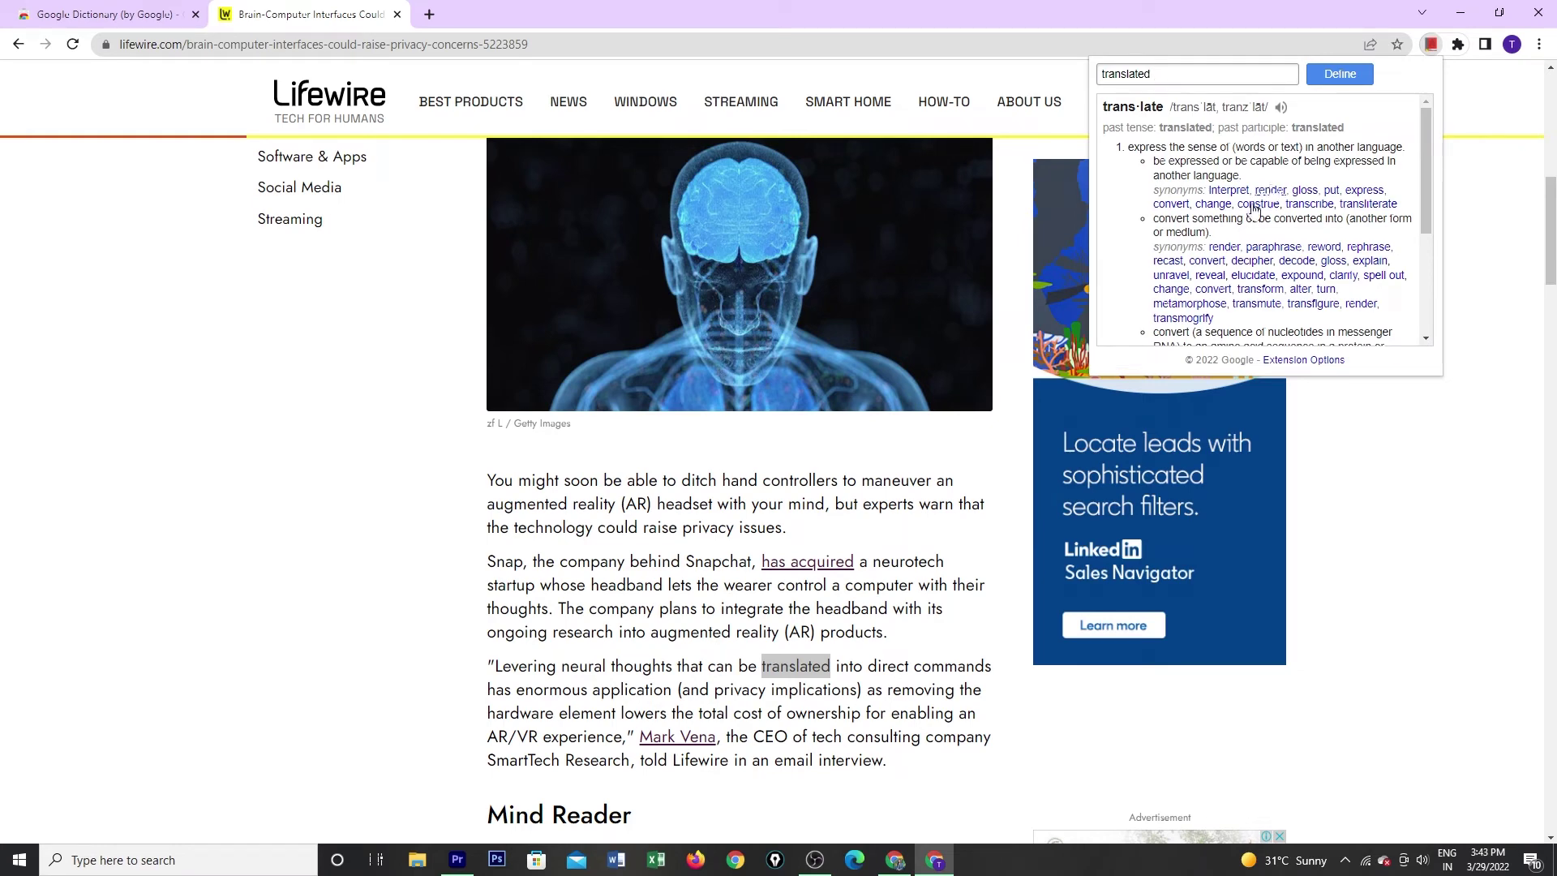
left_click_drag(562, 667, 605, 670)
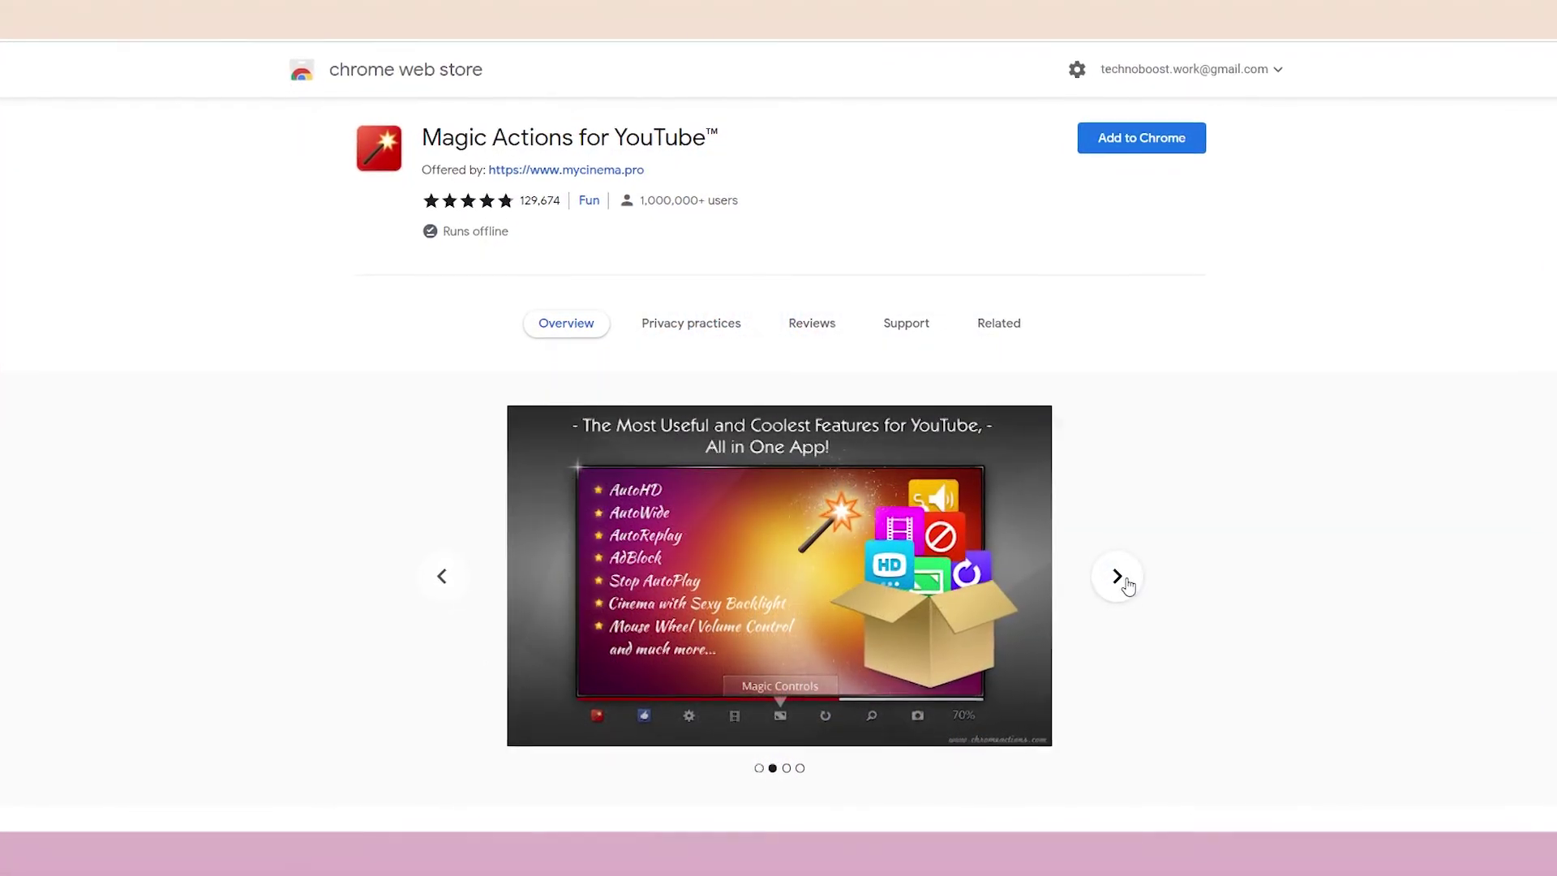
Advance the Magic Actions screenshots past Cinema with Light Effects to Day and Night Viewing Modes.
left_click(1117, 577)
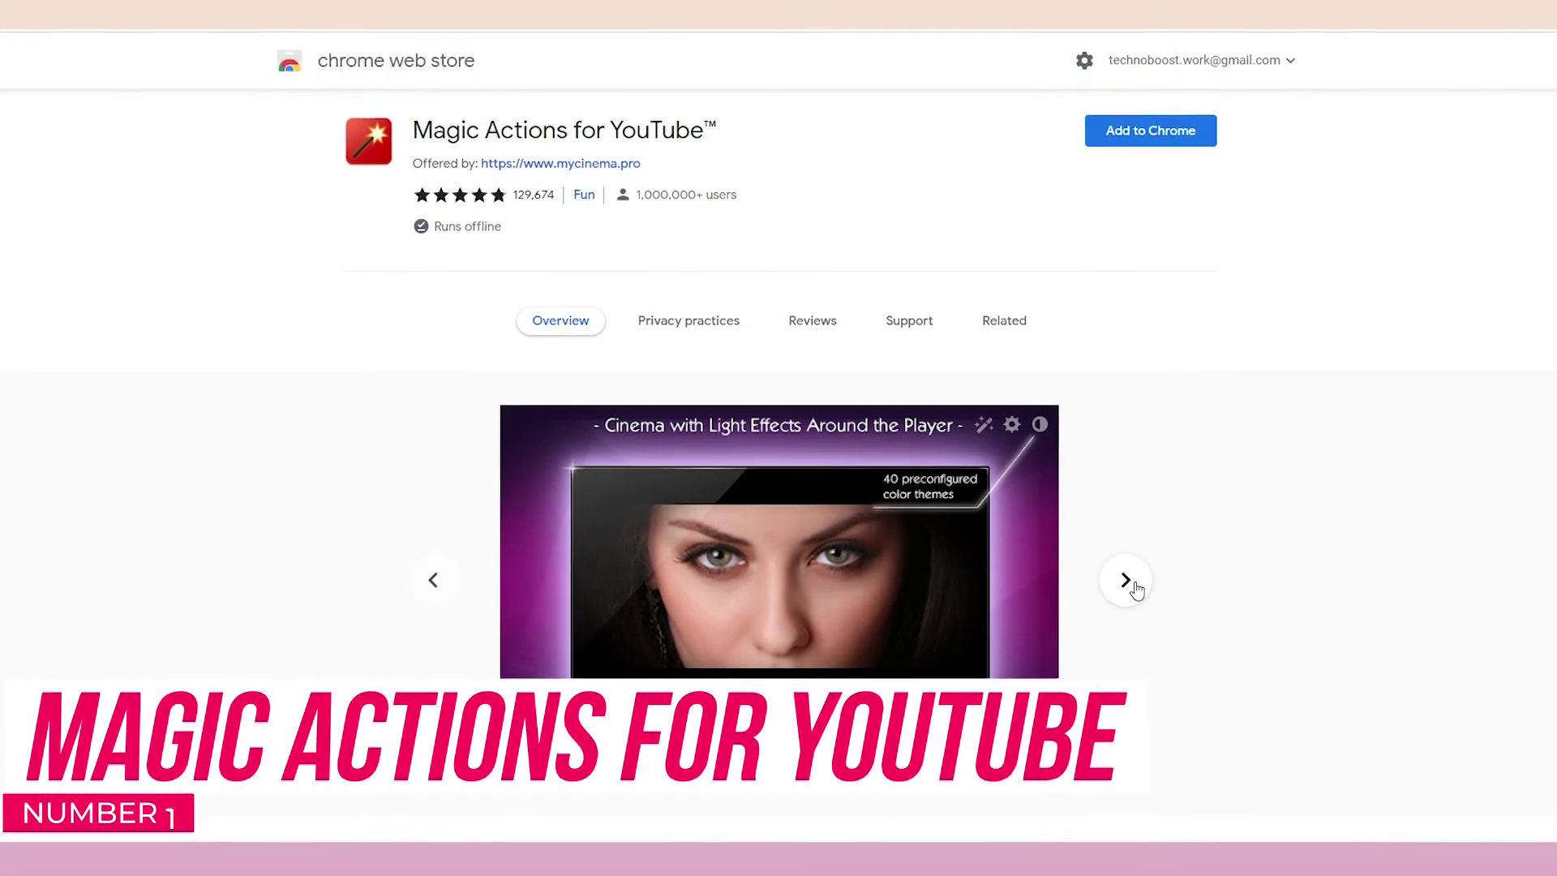
left_click(1131, 586)
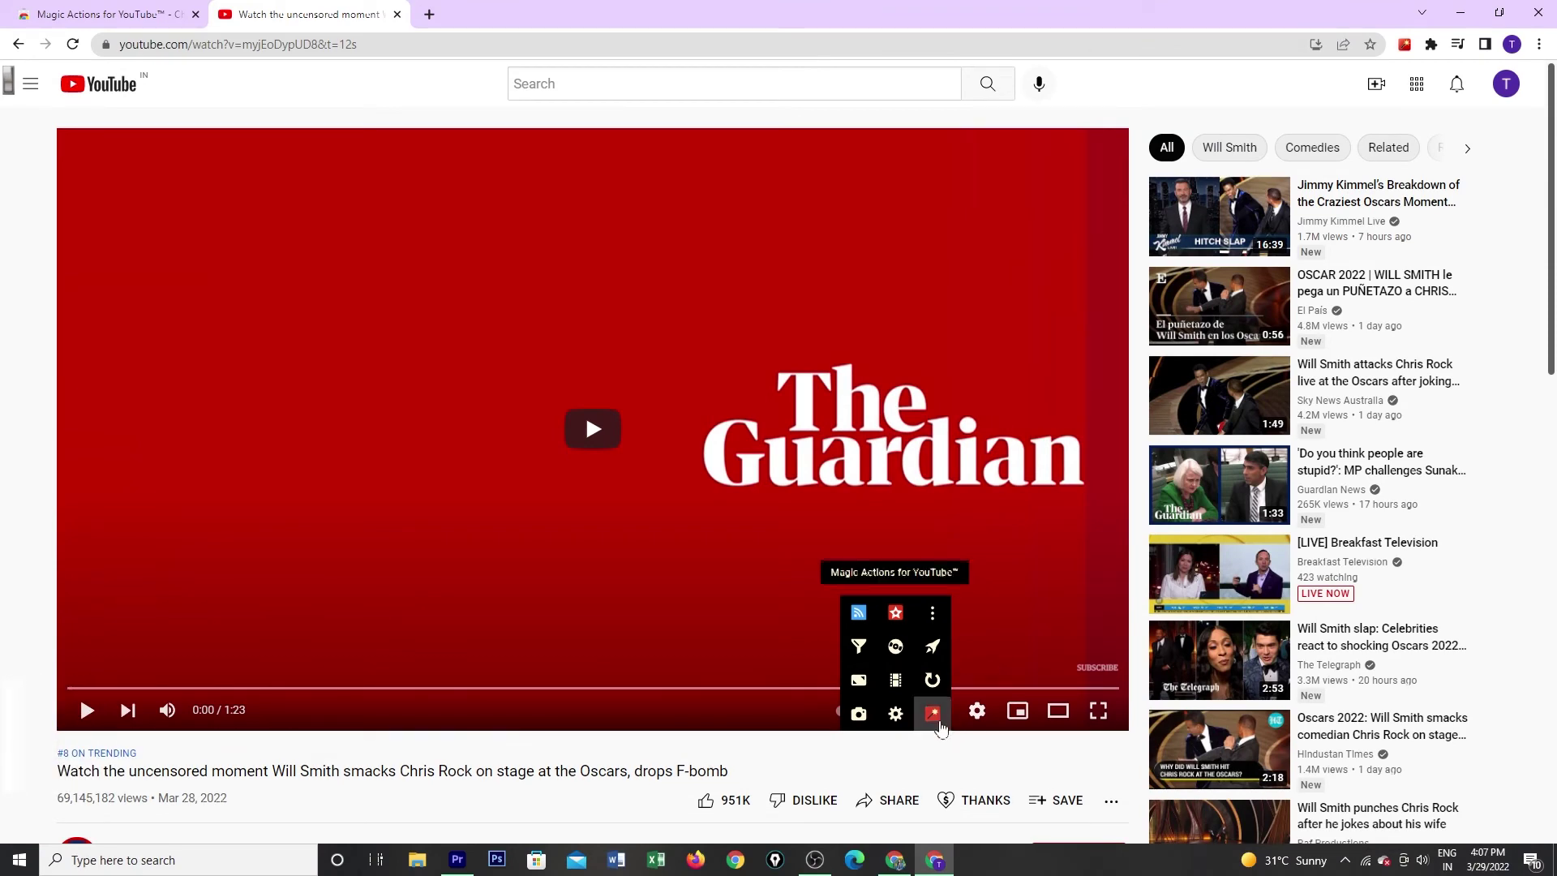
Dim the Oscars clip into cinema mode, play it, snapshot a frame, then go full screen.
left_click(900, 688)
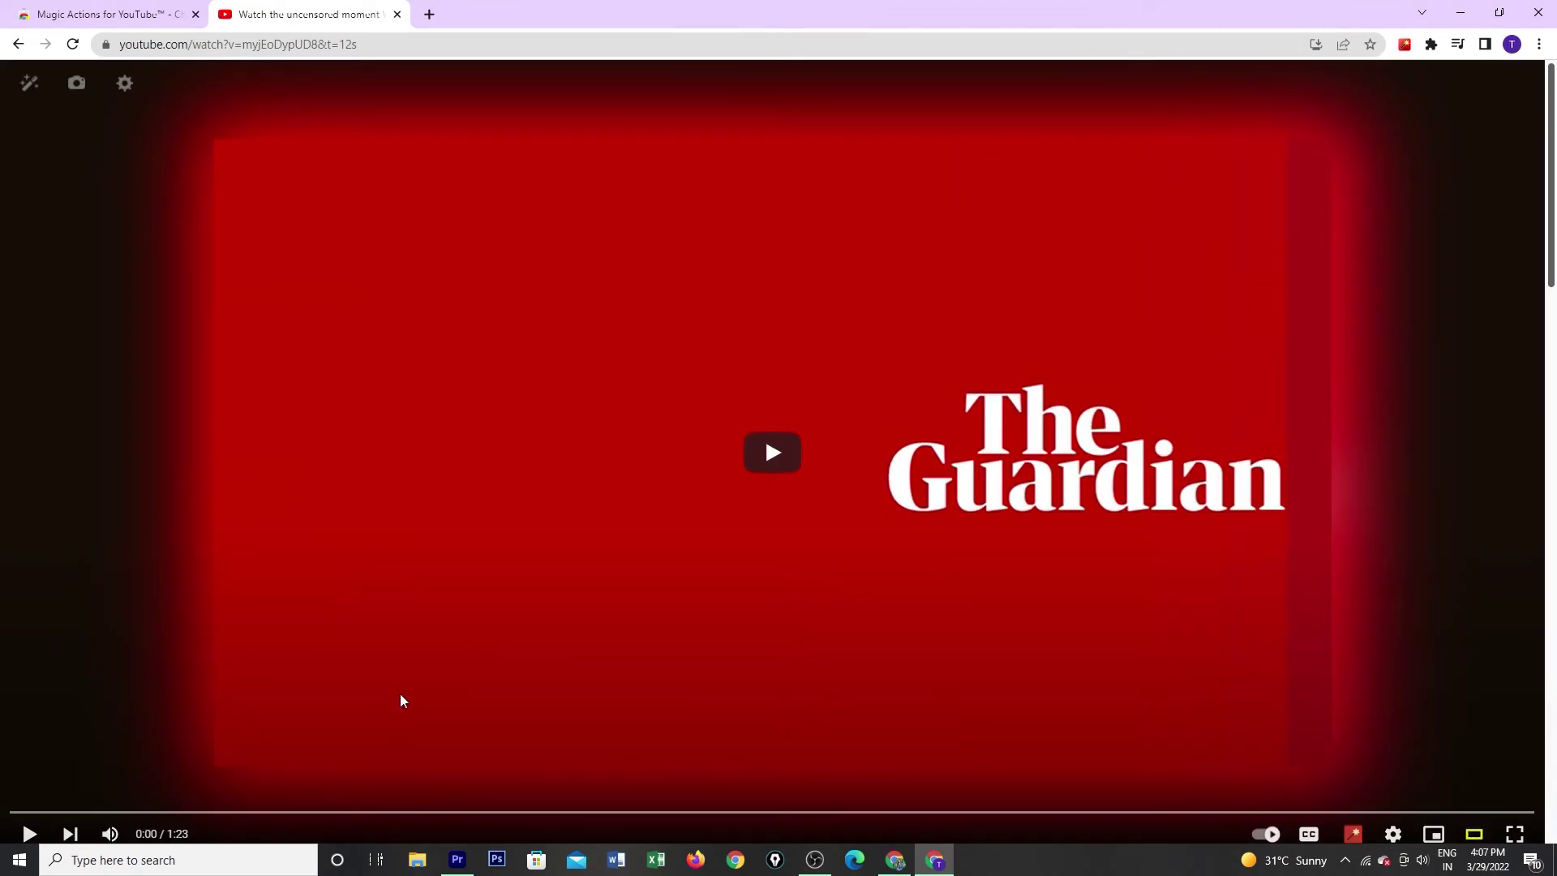
left_click(401, 700)
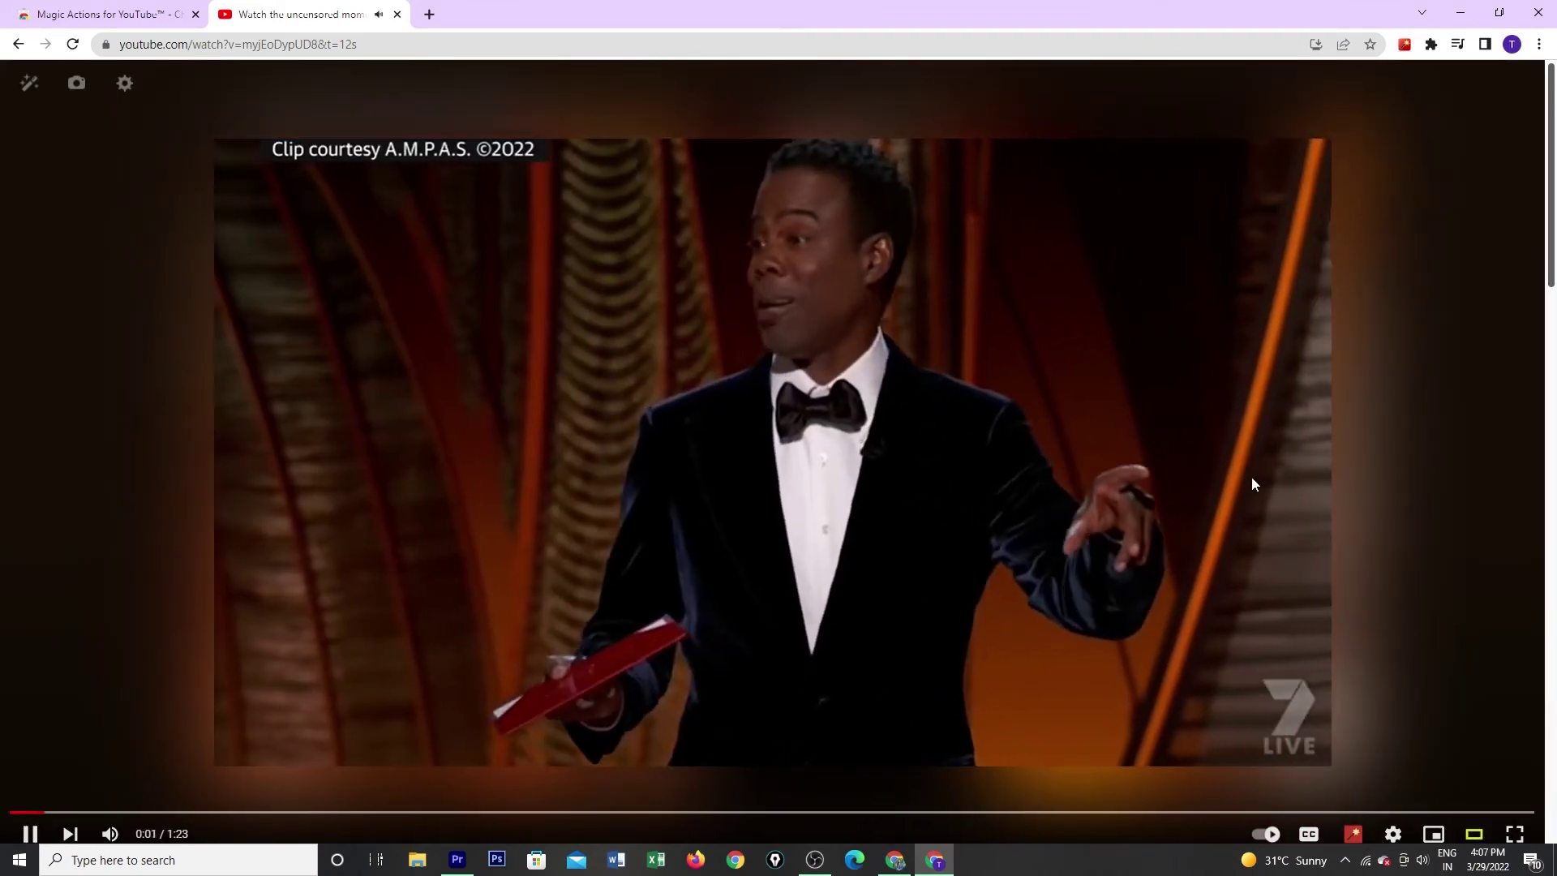
scroll(1251, 483, "up", 1)
scroll(1252, 483, "up", 1)
scroll(1251, 484, "up", 2)
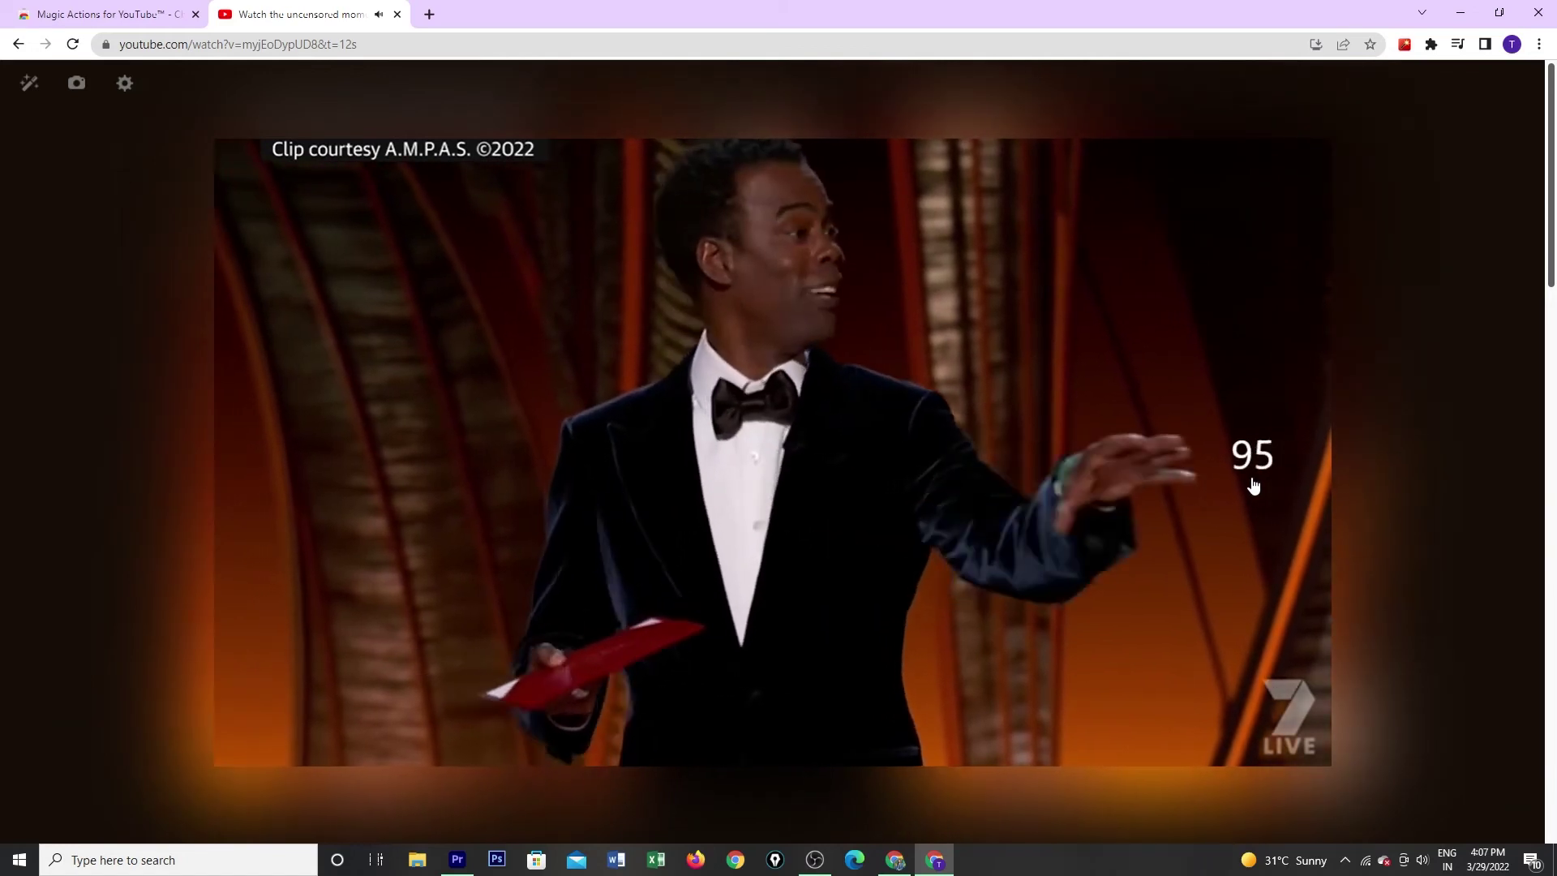
scroll(1252, 482, "up", 1)
scroll(1252, 484, "down", 1)
scroll(1252, 483, "down", 2)
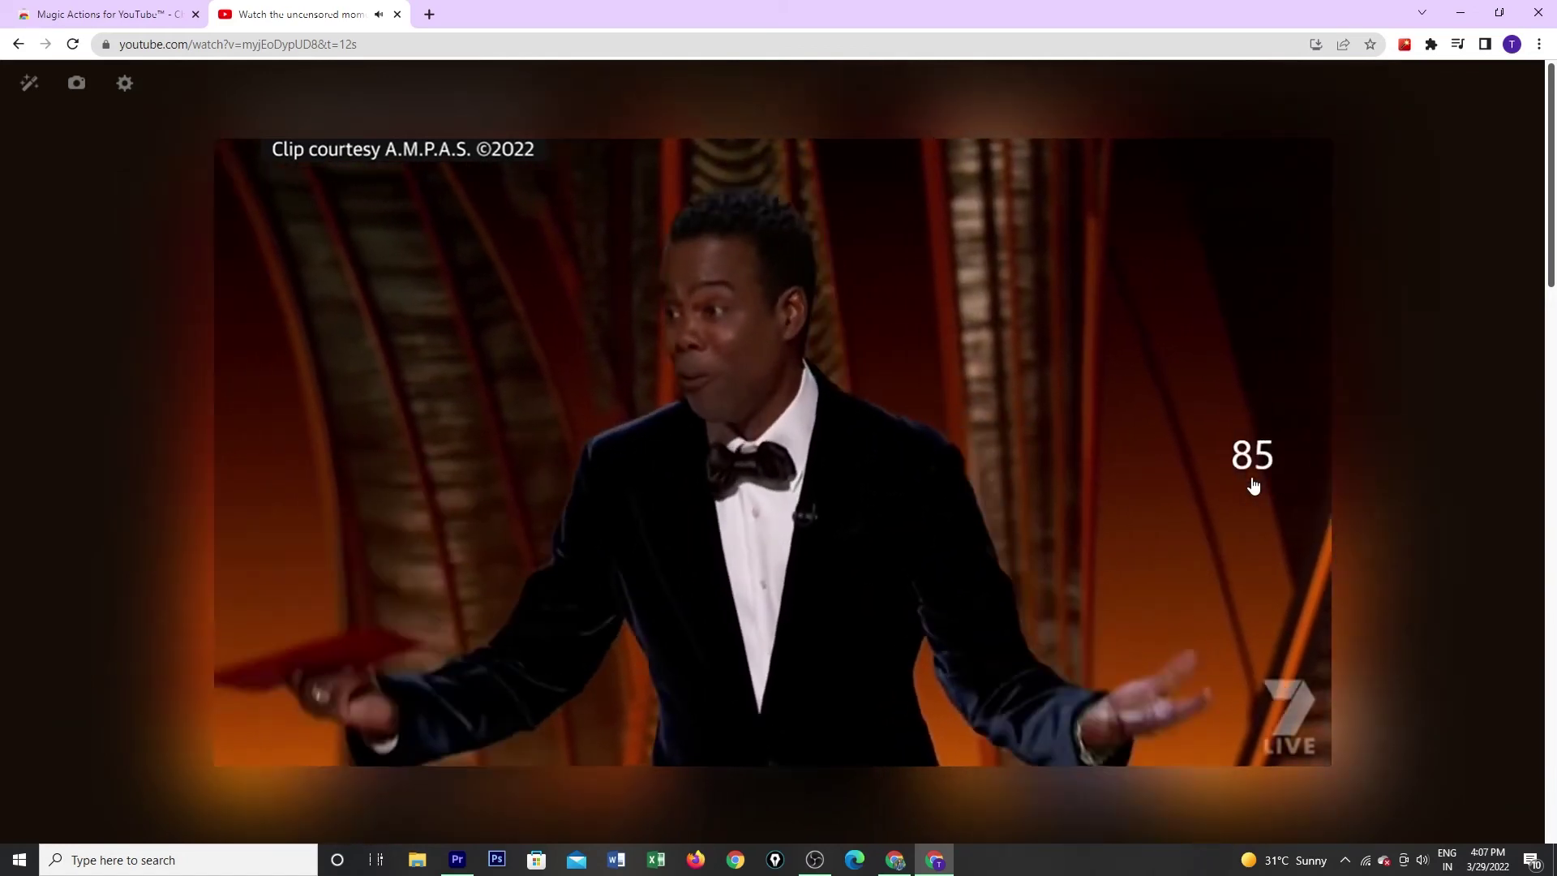
scroll(1252, 483, "down", 2)
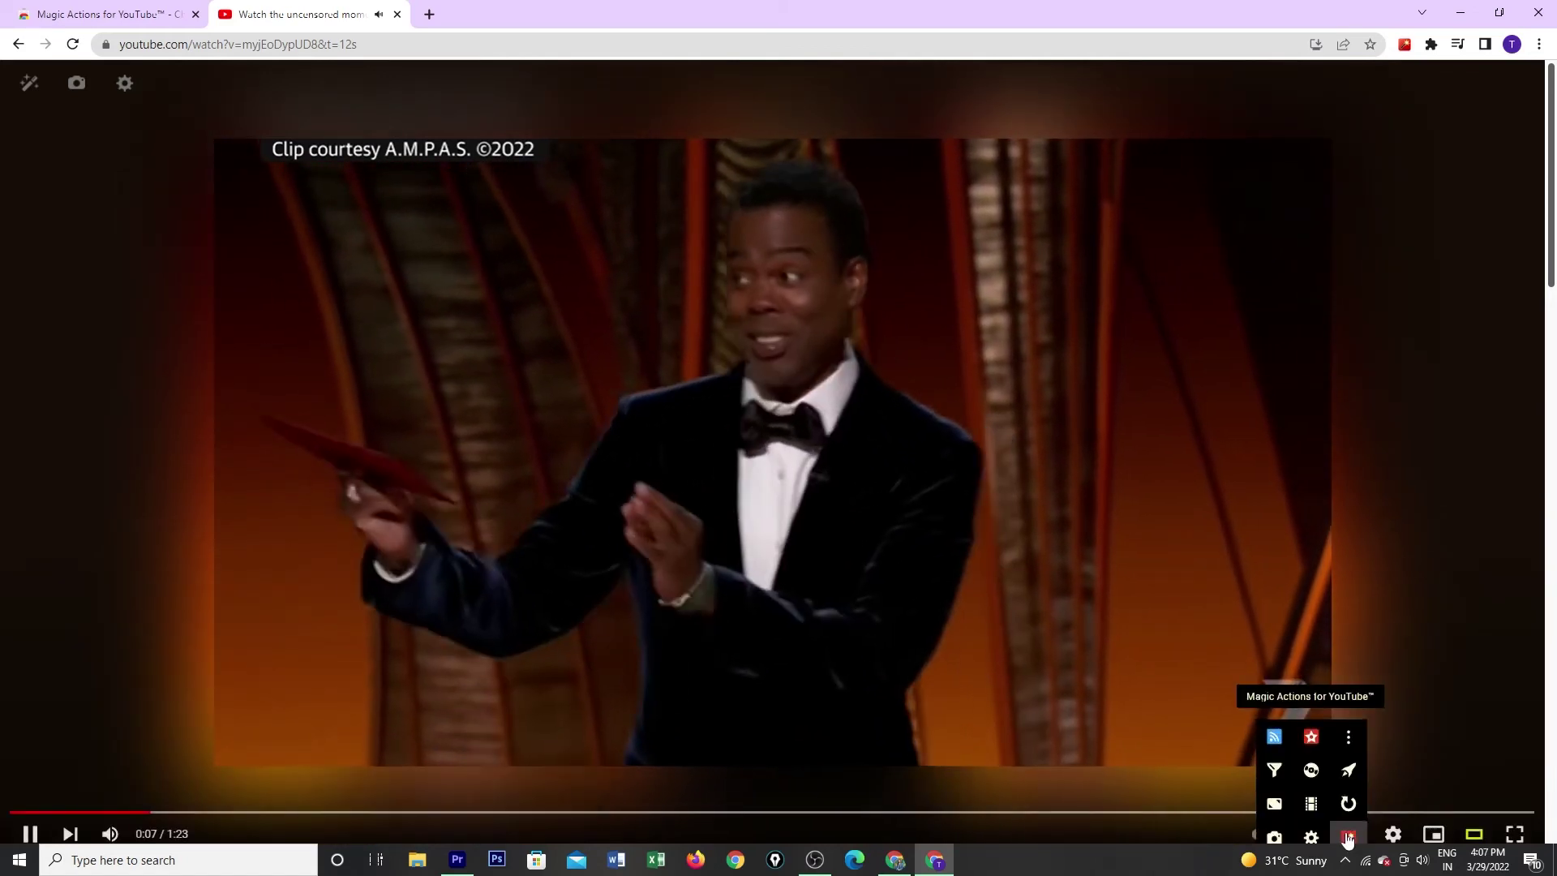
left_click(1278, 838)
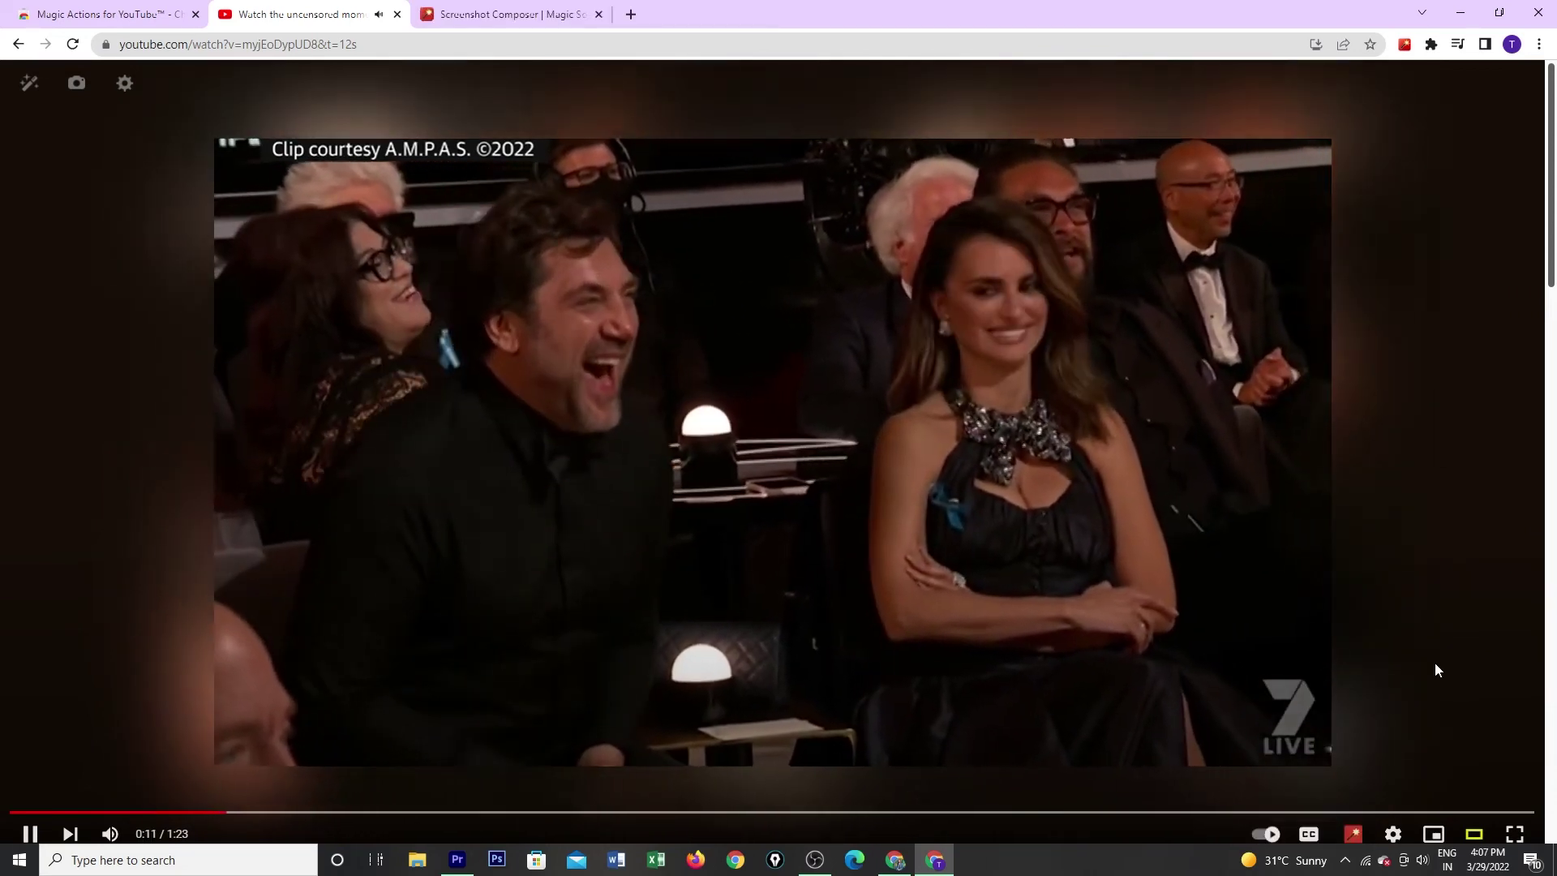
left_click(1515, 833)
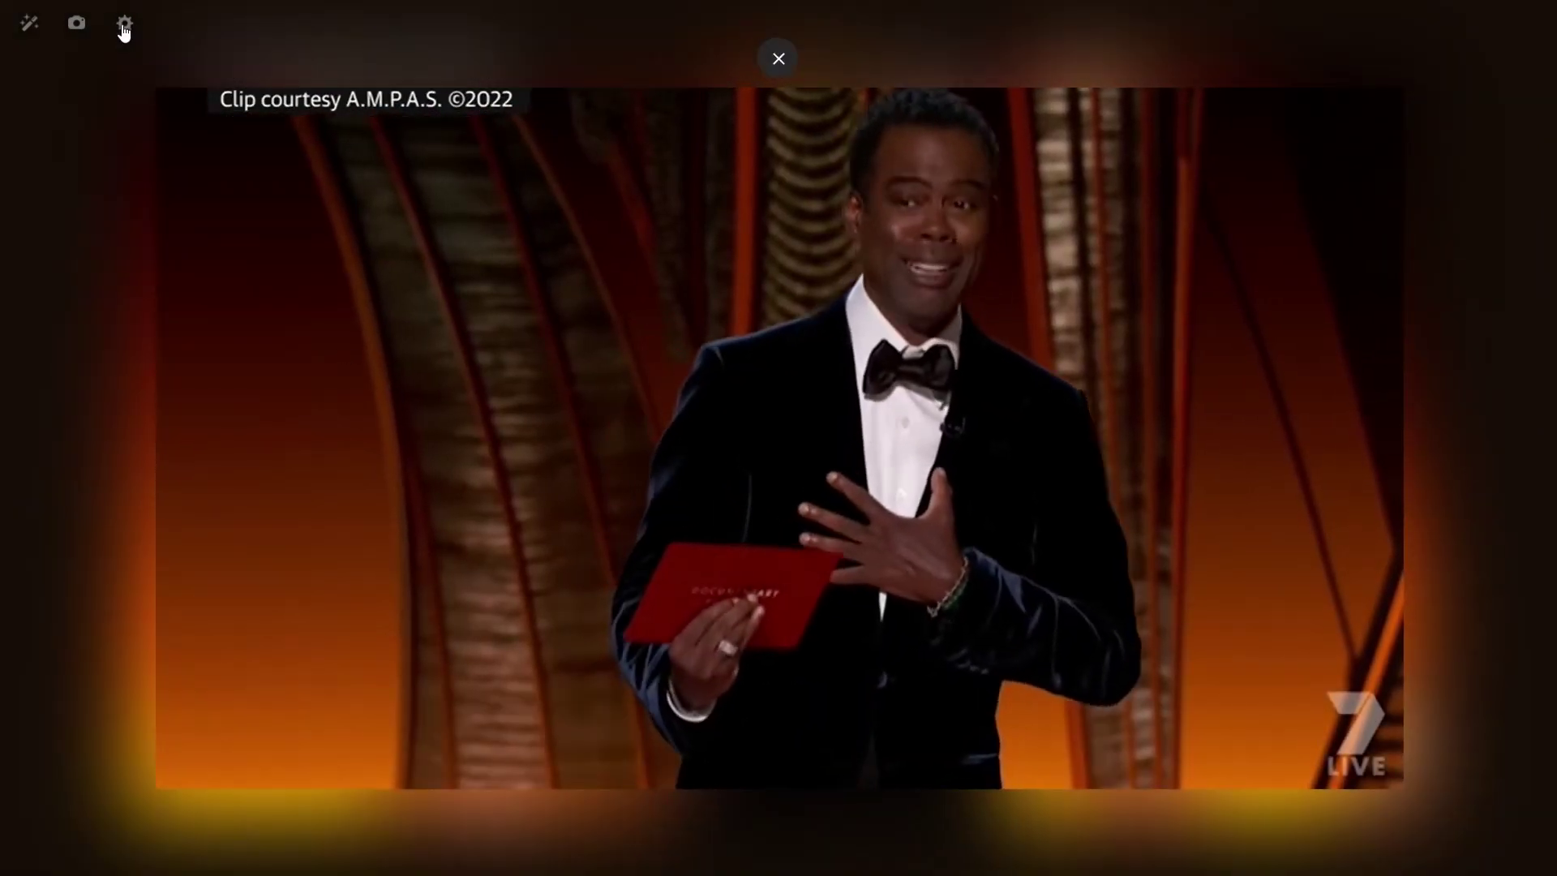
Try a magenta ambient glow around the video, then switch it to blue.
left_click(122, 24)
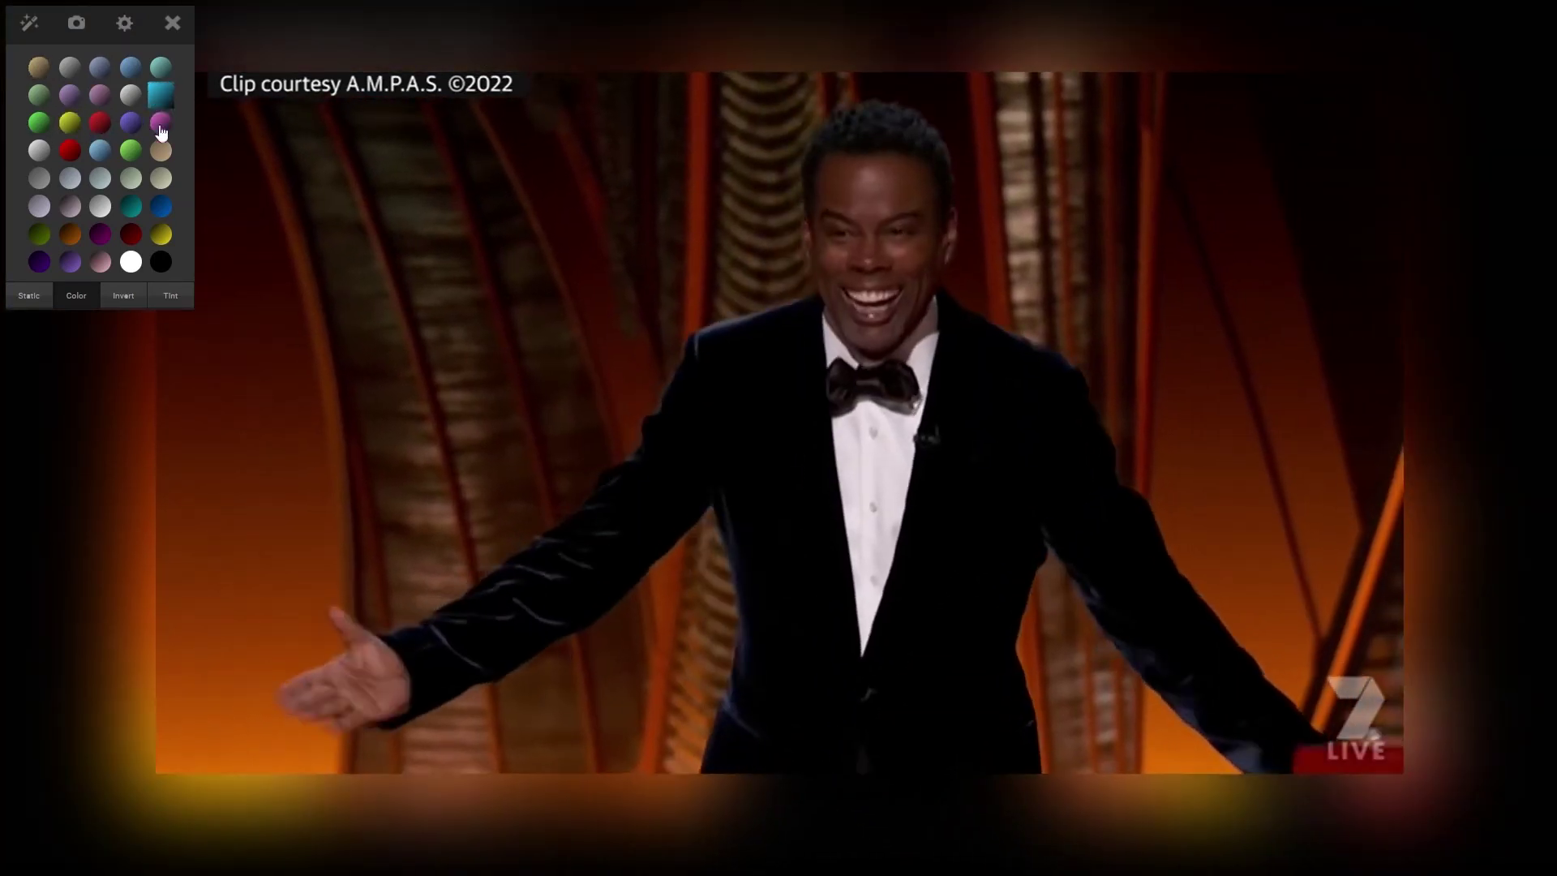
left_click(102, 234)
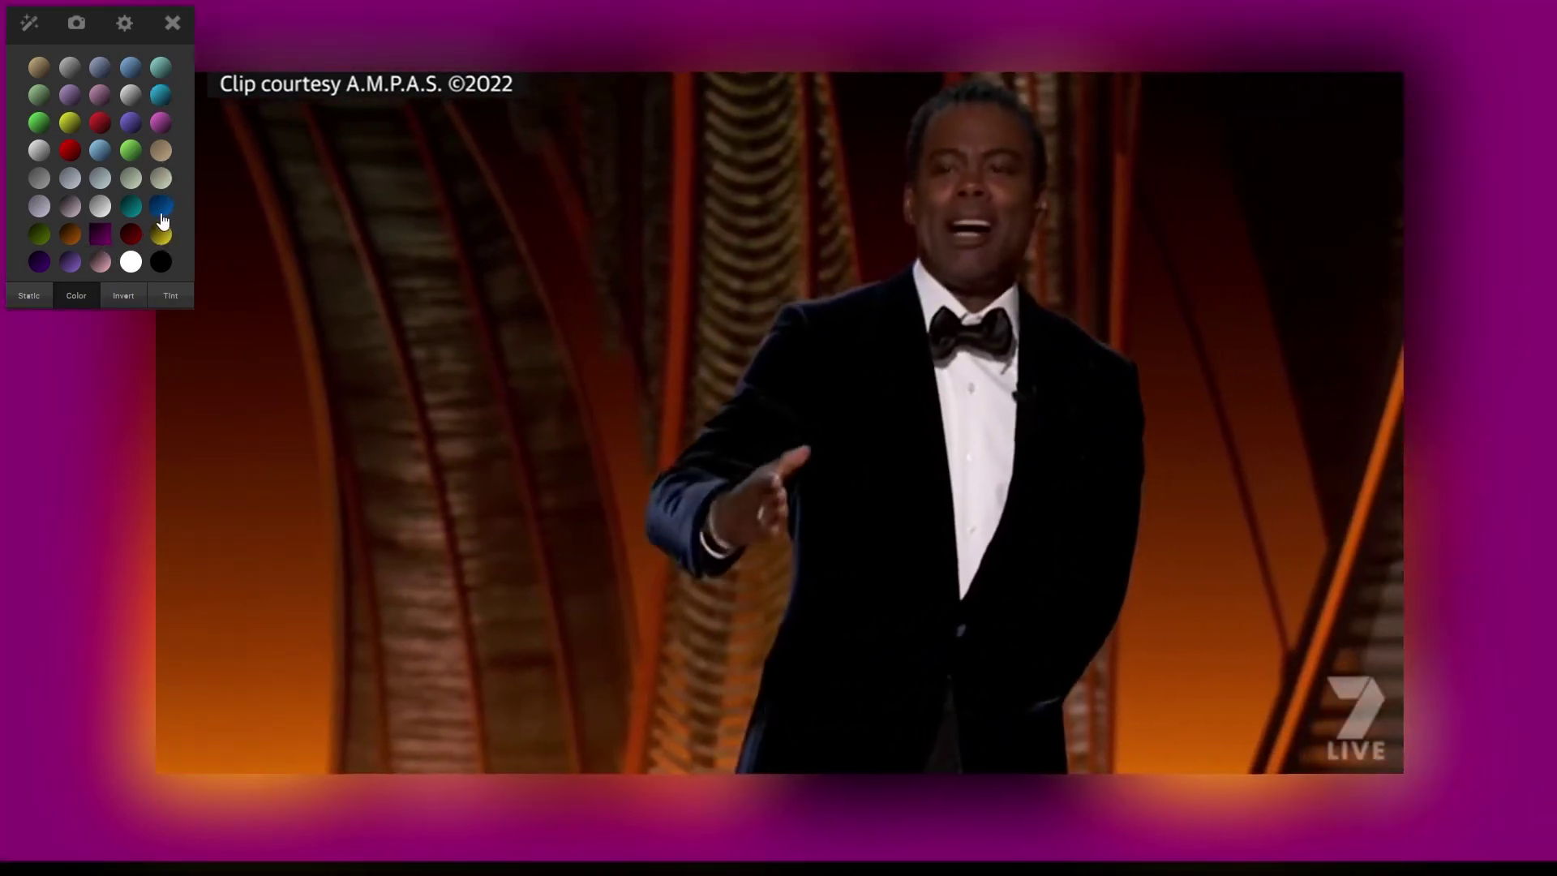
left_click(162, 208)
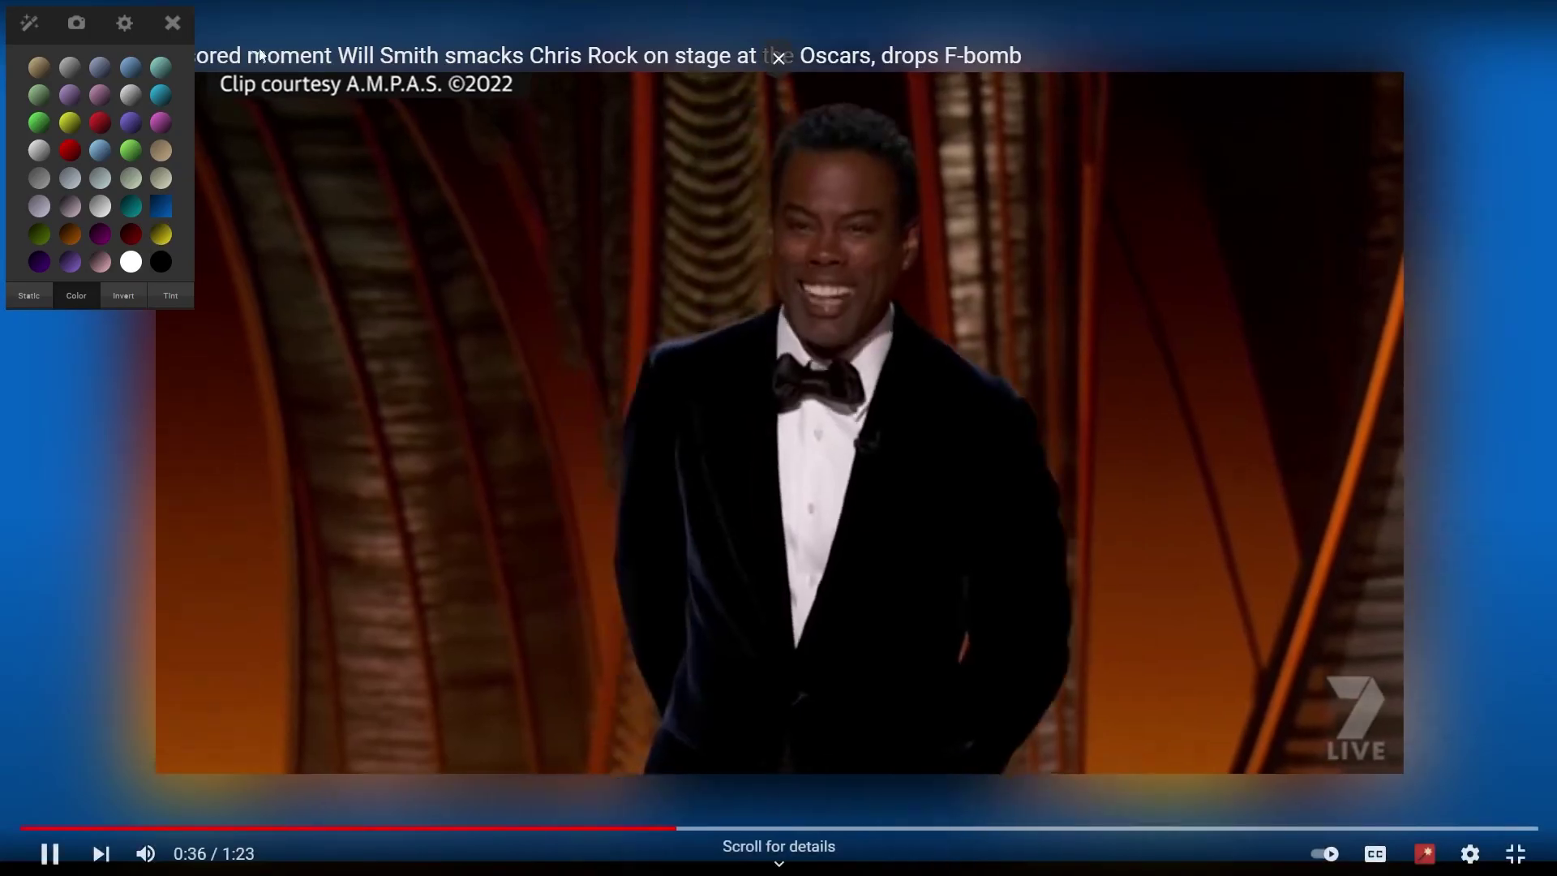